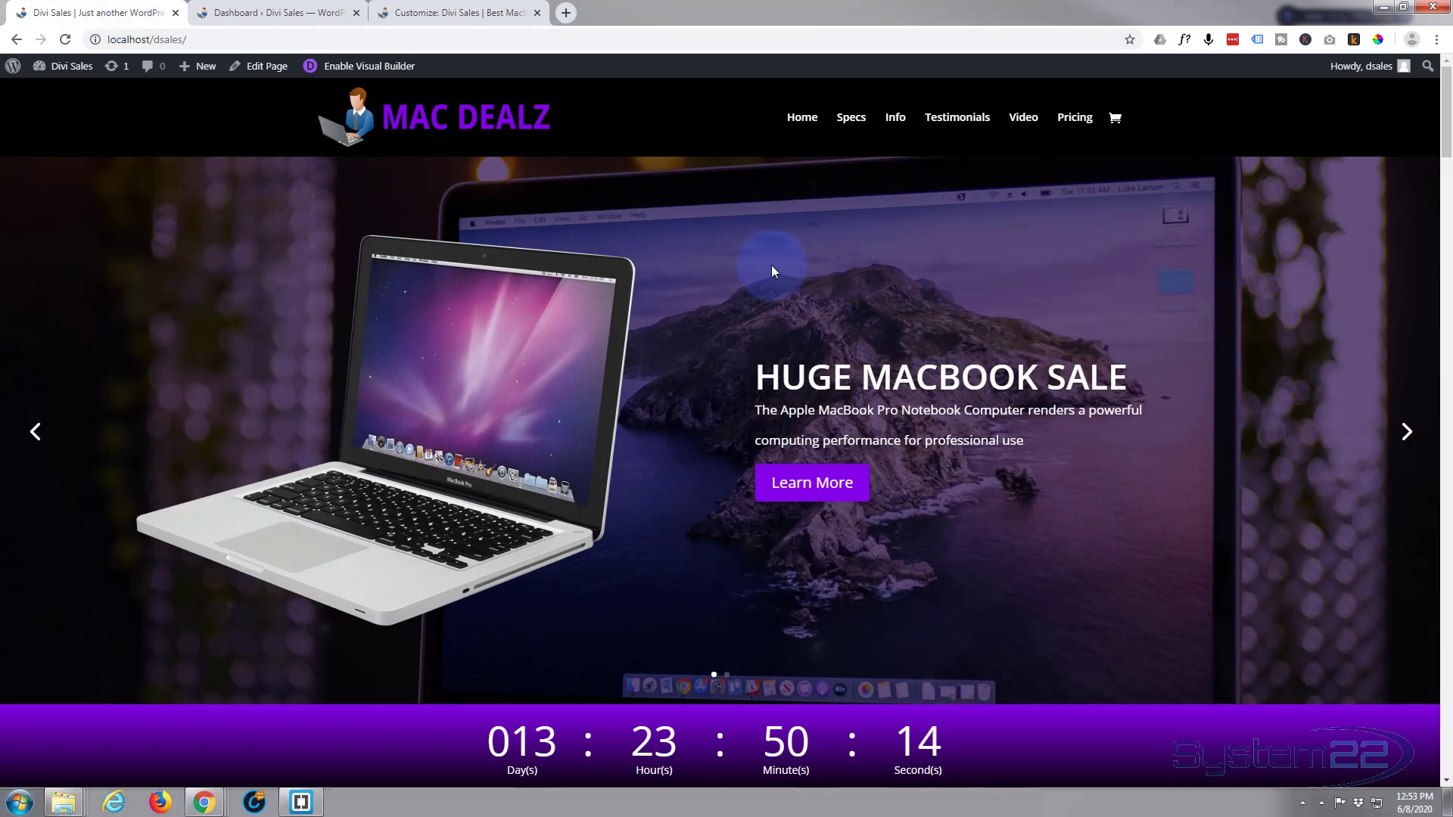
- Review the live sales page section by section, from the specs through info, testimonials and video to the pricing tables
{"action": "left_click", "coordinate": [852, 121]}
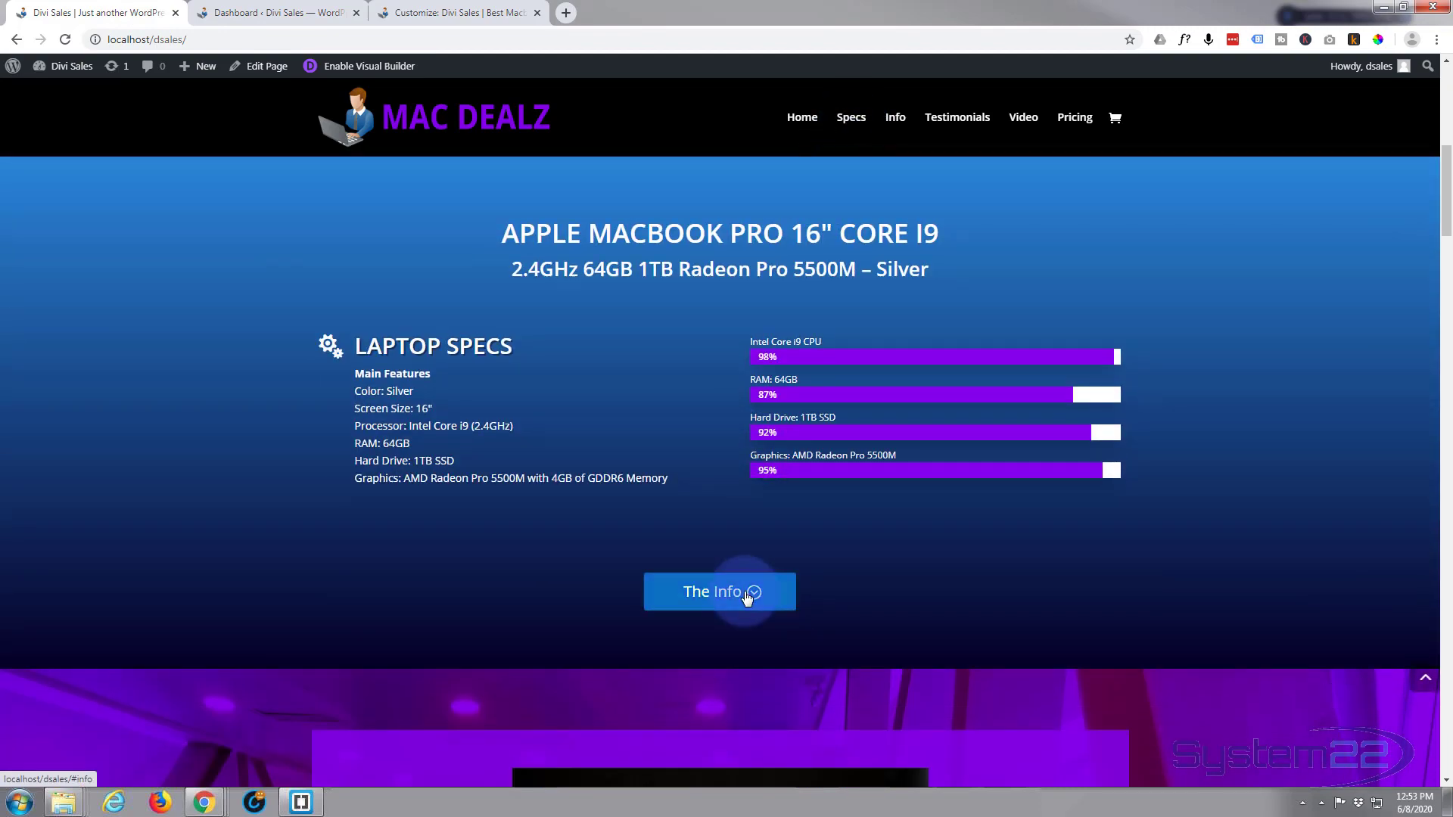
{"action": "left_click", "coordinate": [747, 596]}
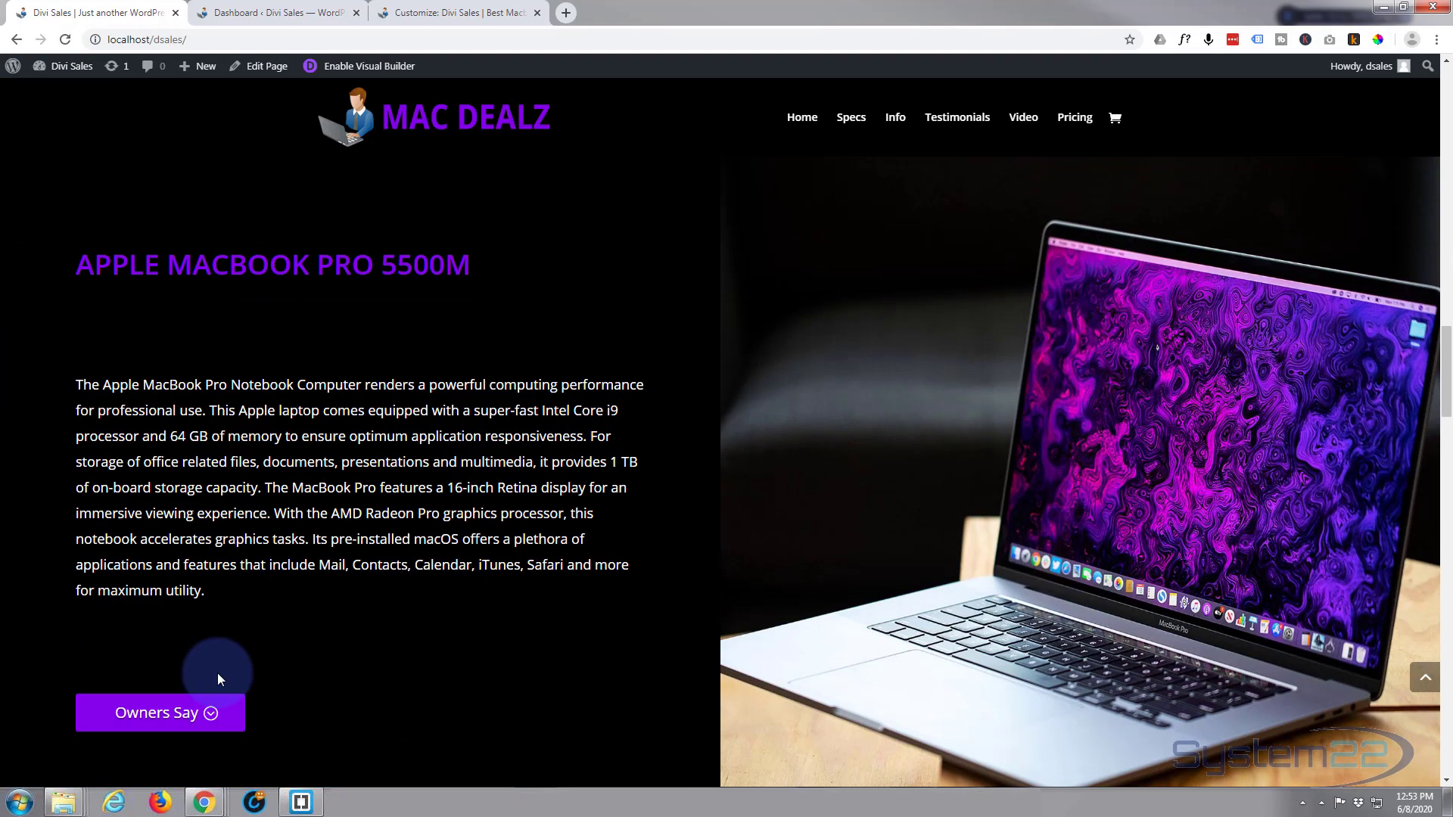
{"action": "left_click", "coordinate": [182, 711]}
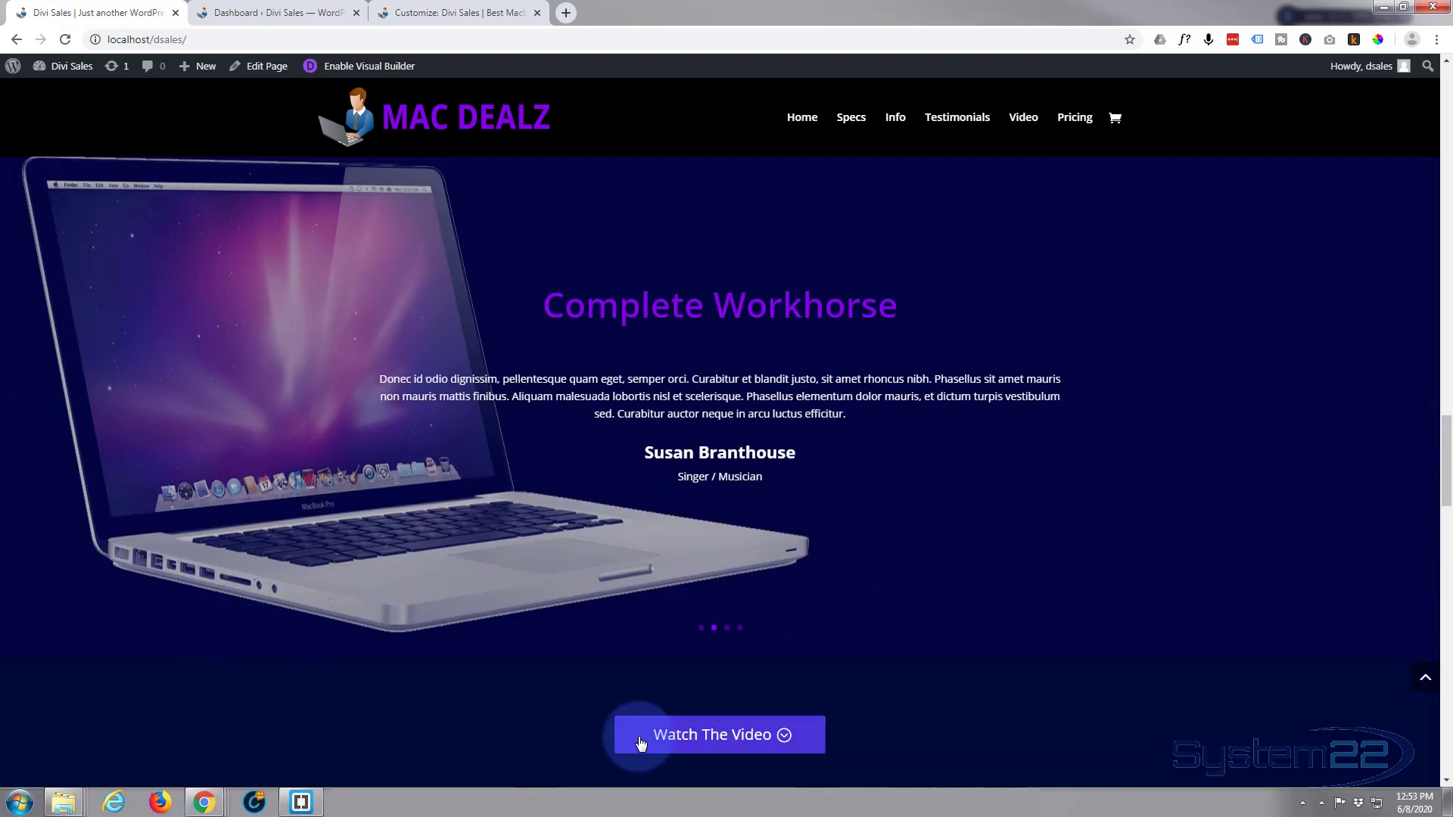
{"action": "left_click", "coordinate": [715, 737]}
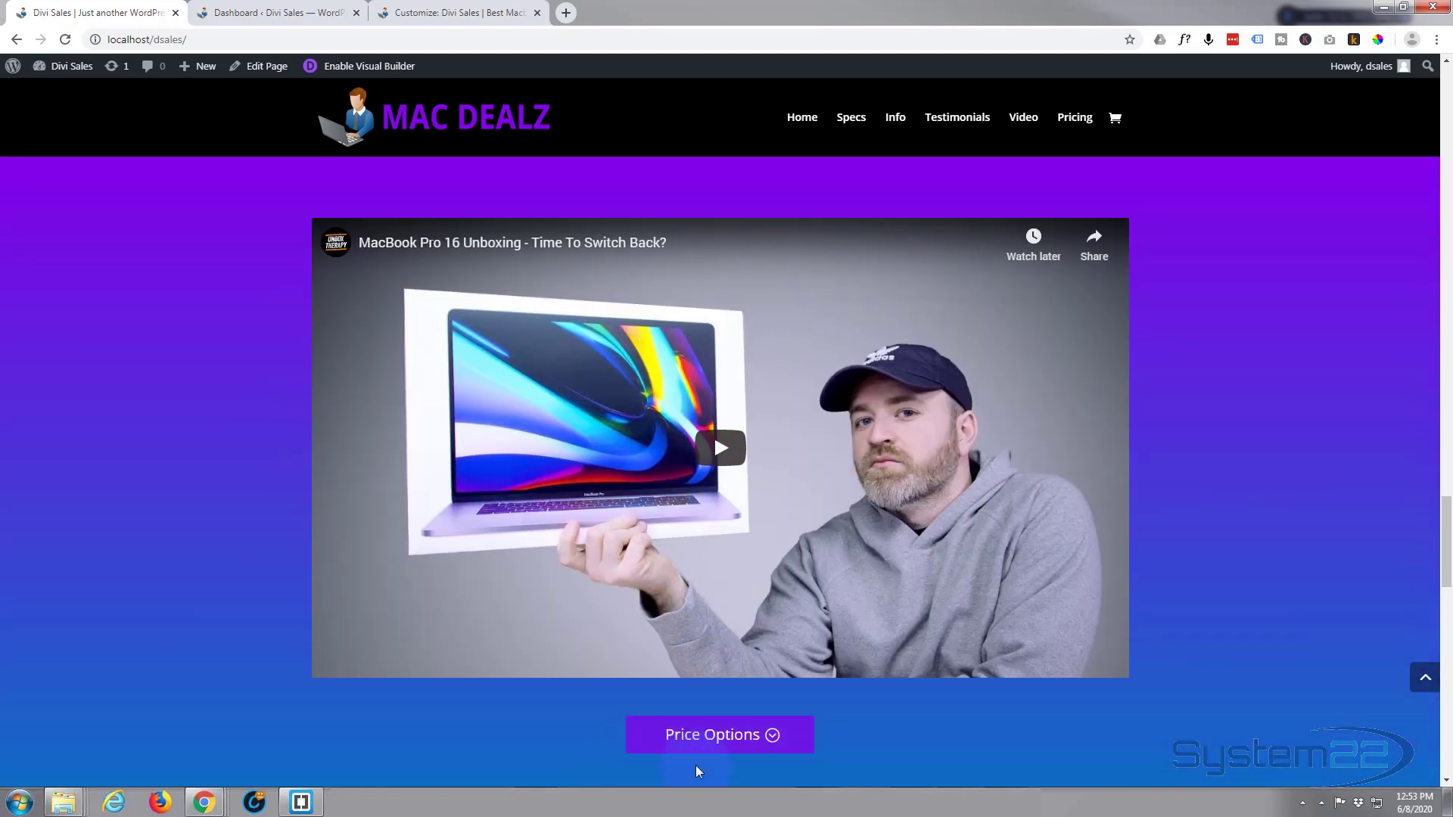
{"action": "left_click", "coordinate": [707, 736]}
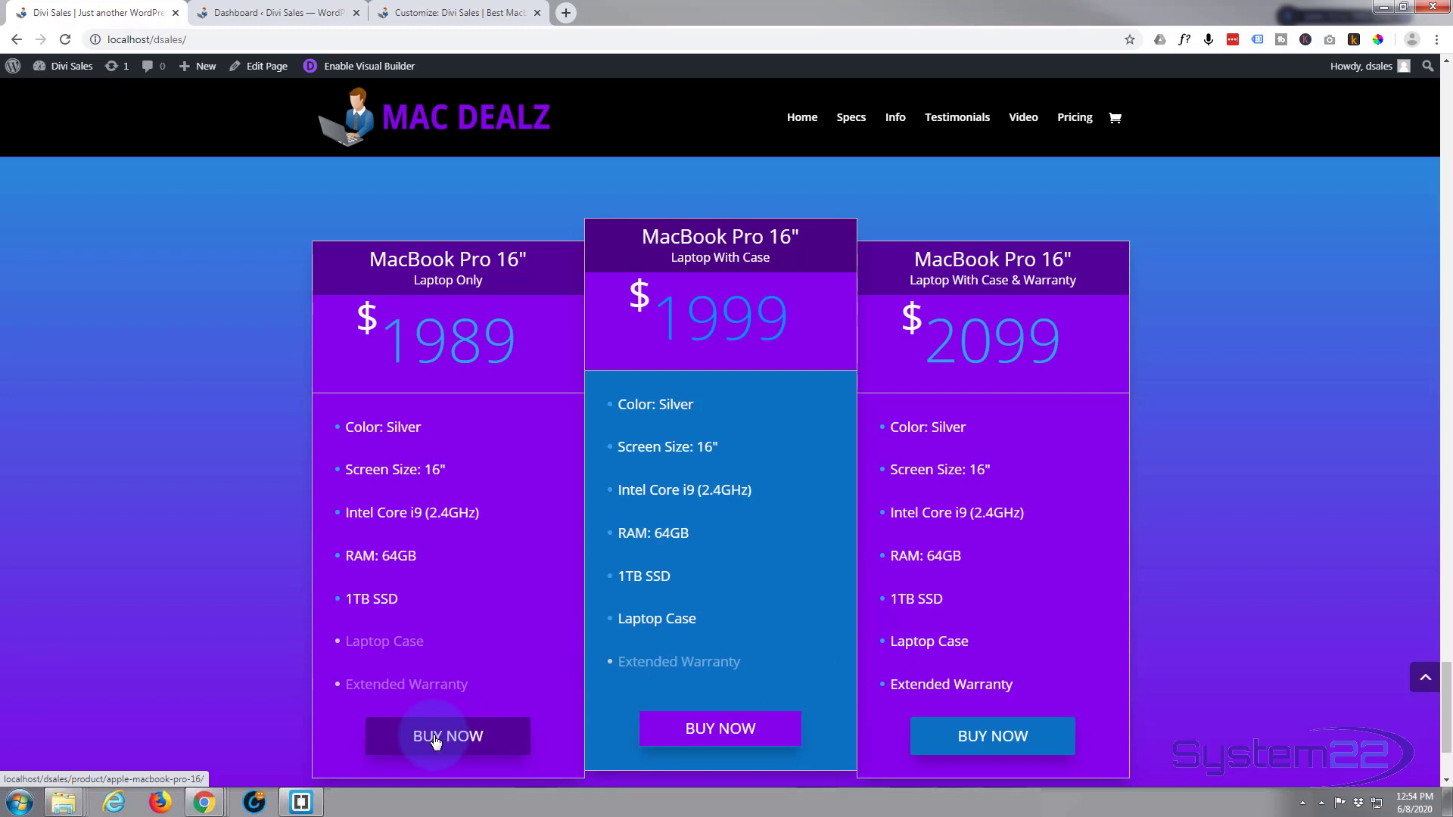
{"action": "scroll", "coordinate": [436, 742], "scroll_direction": "down", "scroll_amount": 1}
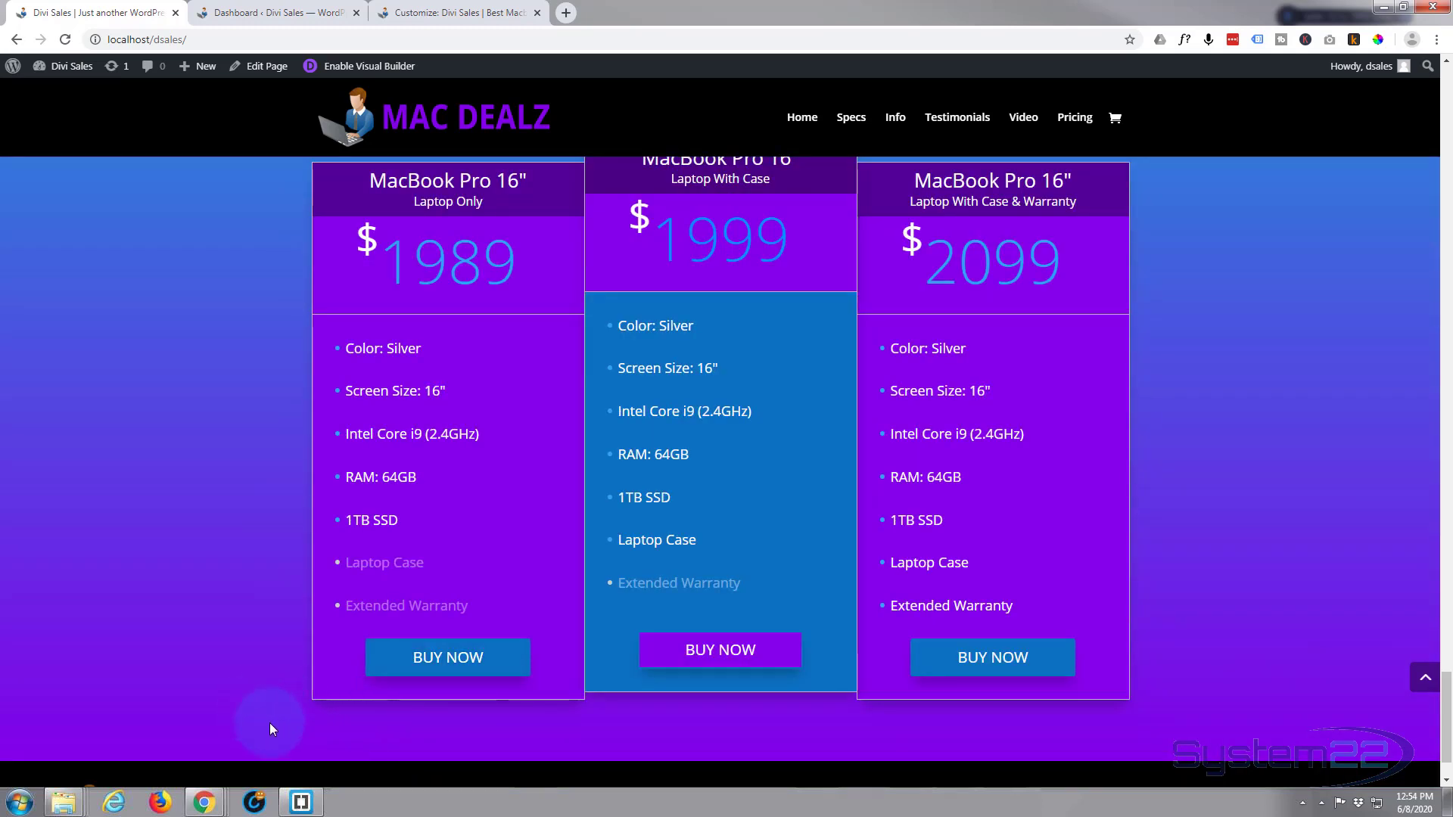
{"action": "scroll", "coordinate": [265, 725], "scroll_direction": "up", "scroll_amount": 2}
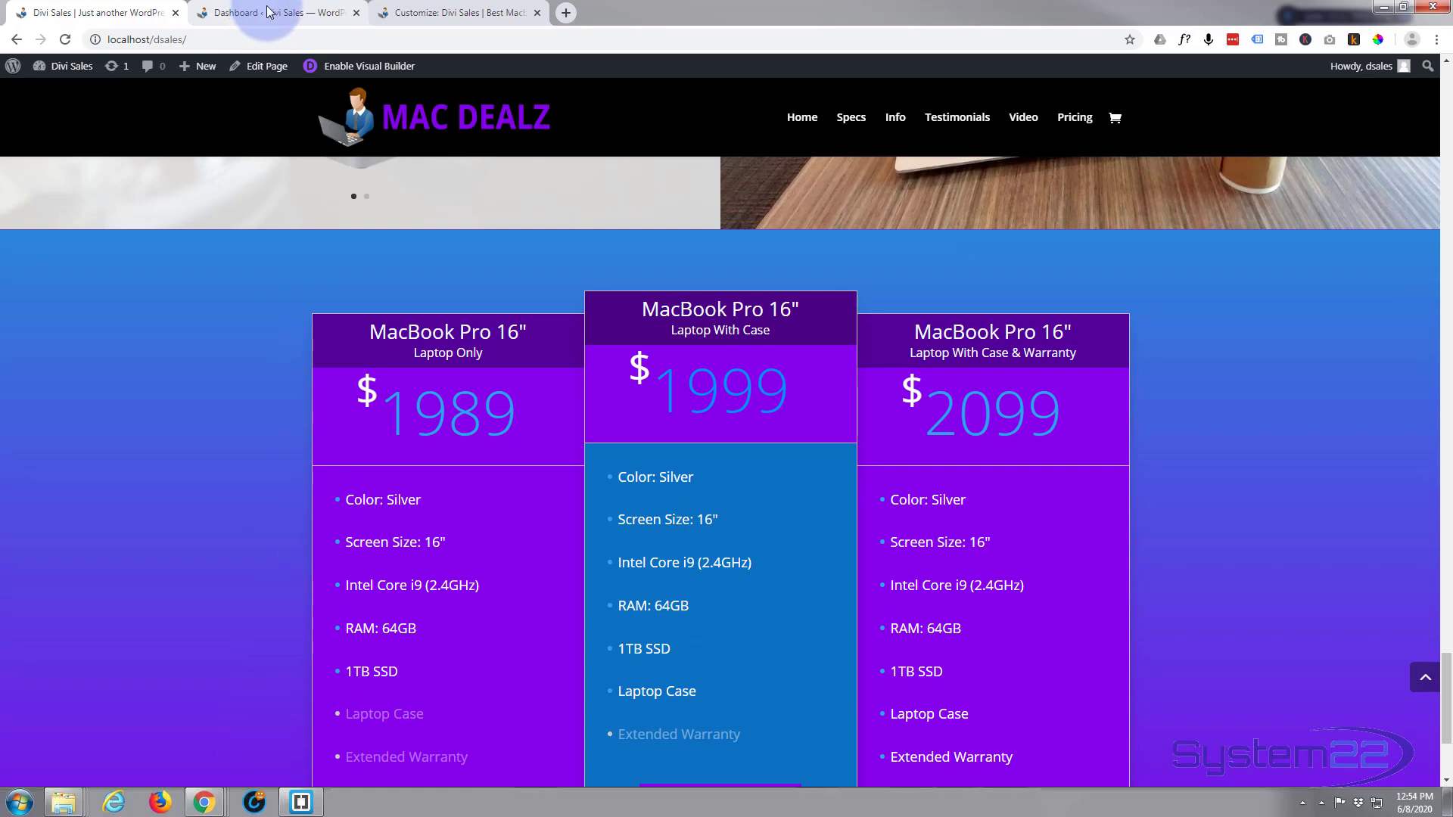
- Examine in the theme customizer's preview how the header and logo behave when the page is scrolled
{"action": "left_click", "coordinate": [465, 12]}
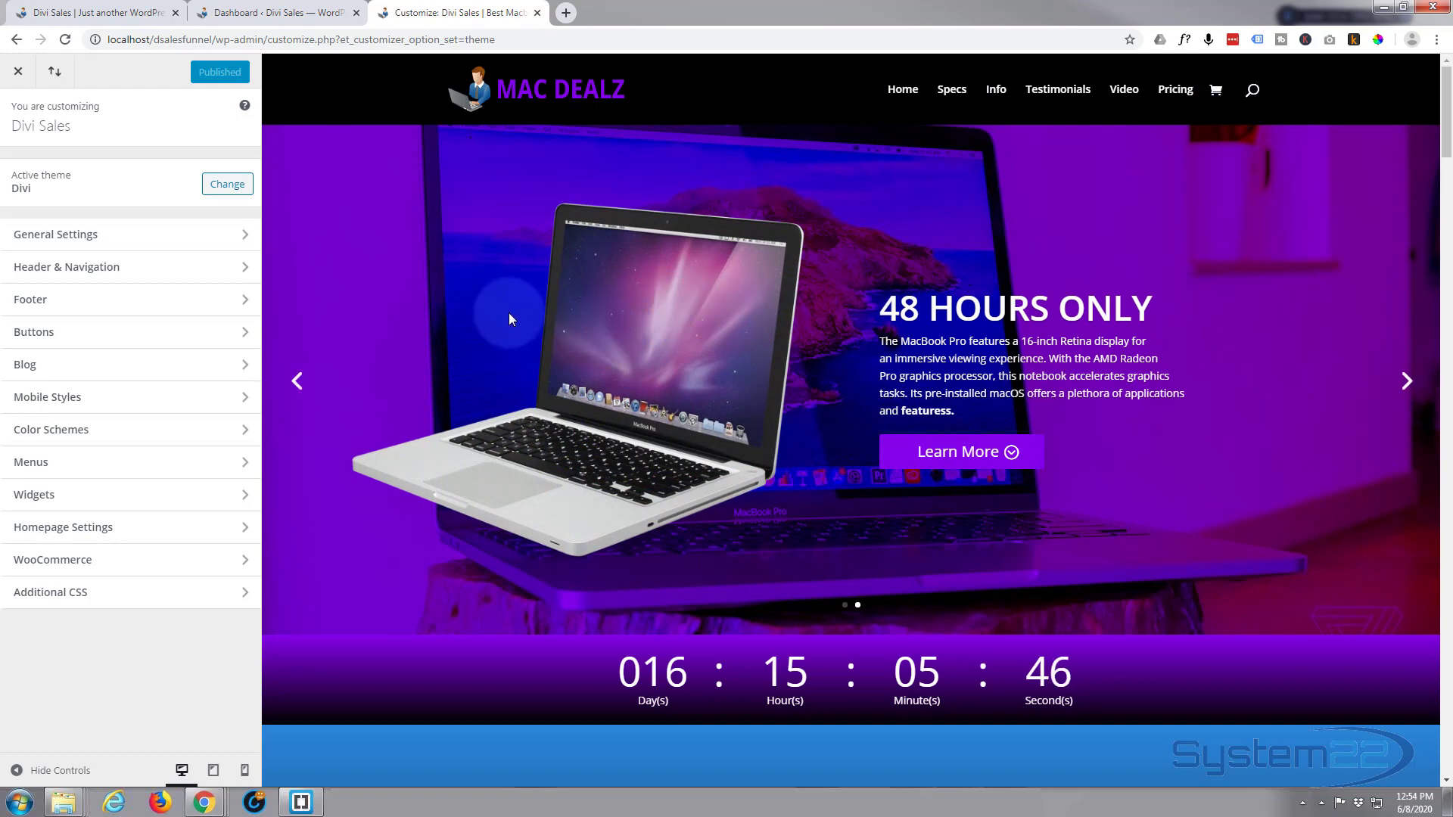
{"action": "scroll", "coordinate": [509, 313], "scroll_direction": "down", "scroll_amount": 5}
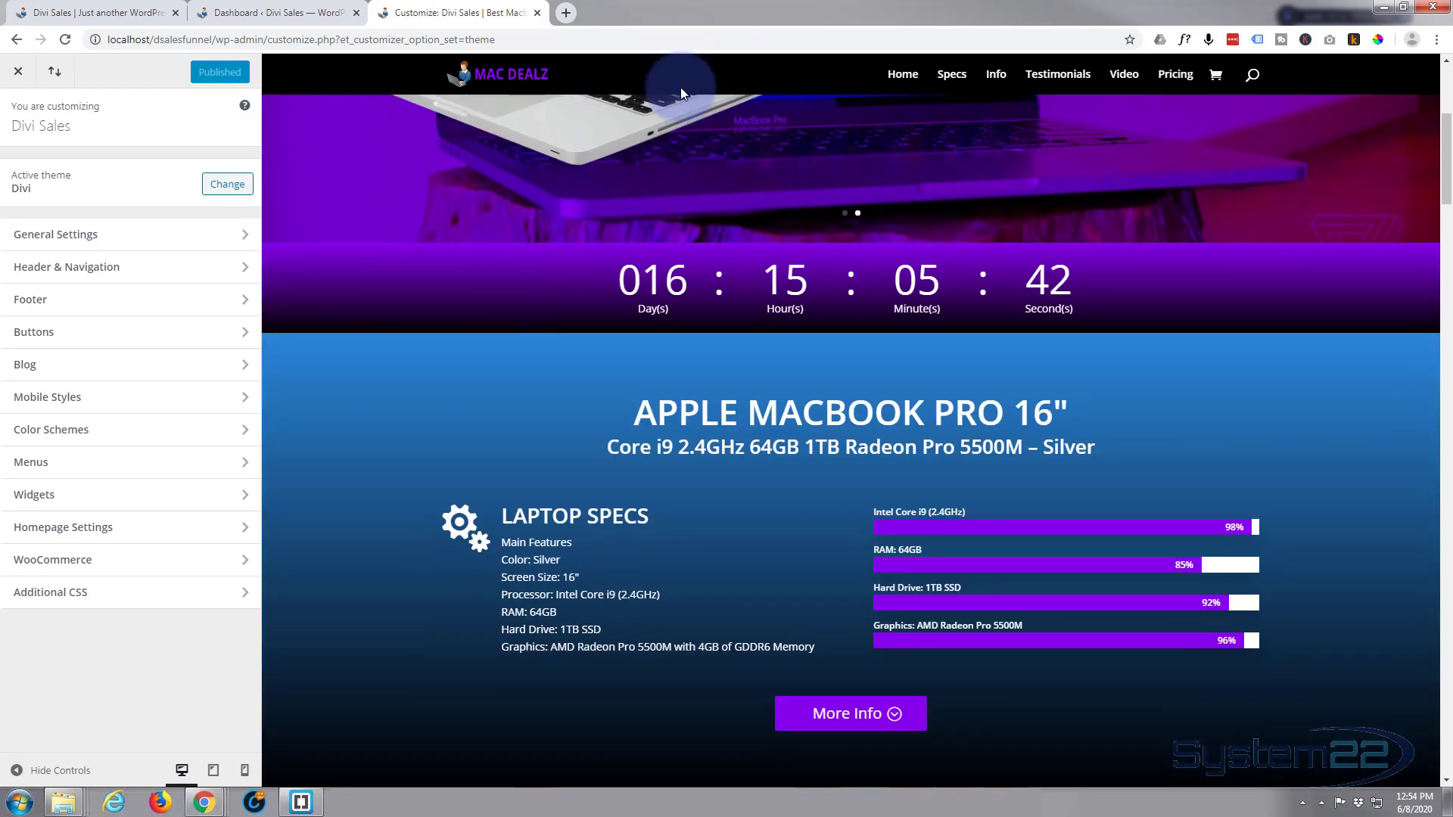
{"action": "scroll", "coordinate": [666, 215], "scroll_direction": "down", "scroll_amount": 4}
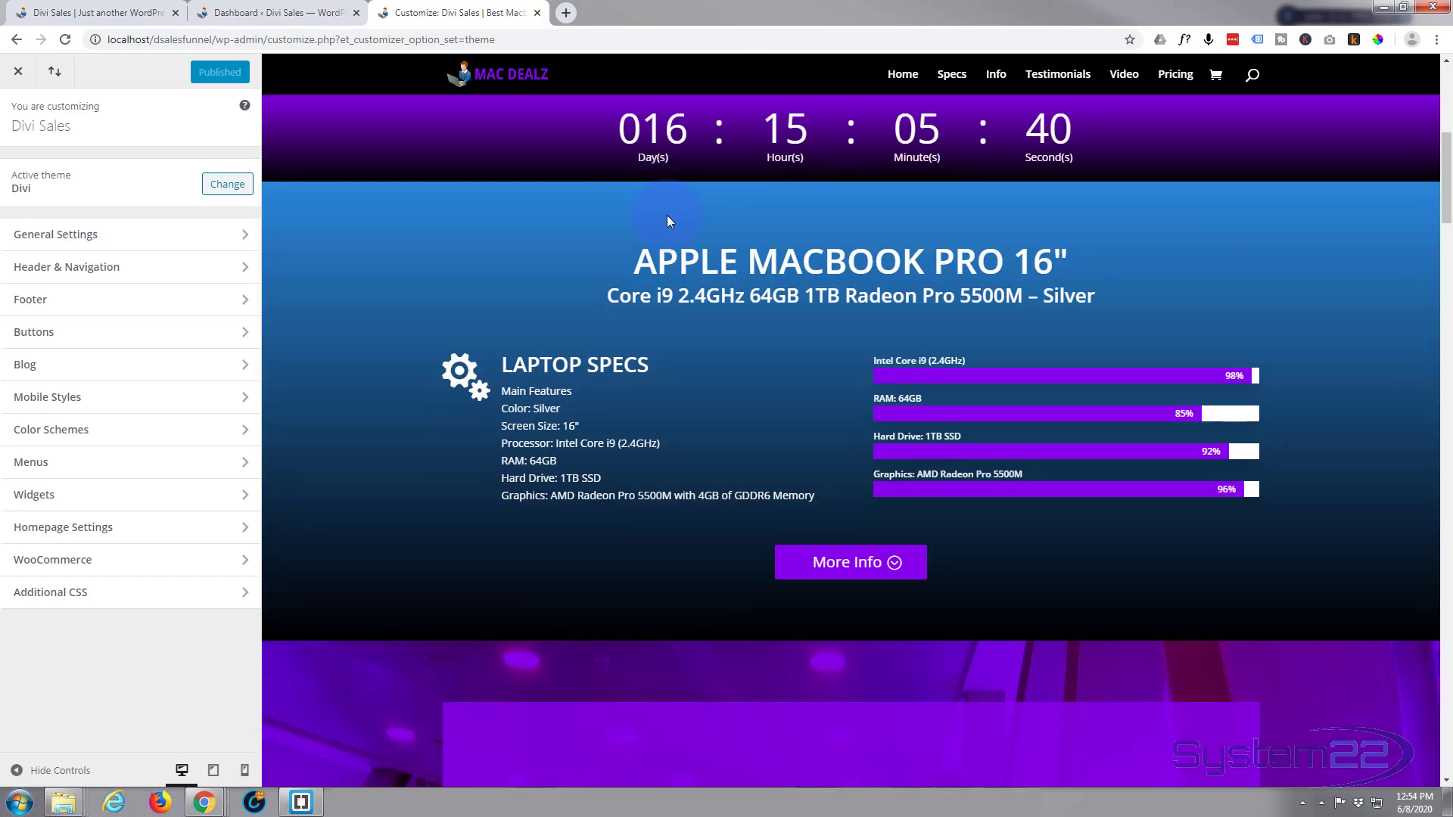
{"action": "scroll", "coordinate": [660, 220], "scroll_direction": "up", "scroll_amount": 6}
{"action": "scroll", "coordinate": [656, 229], "scroll_direction": "up", "scroll_amount": 3}
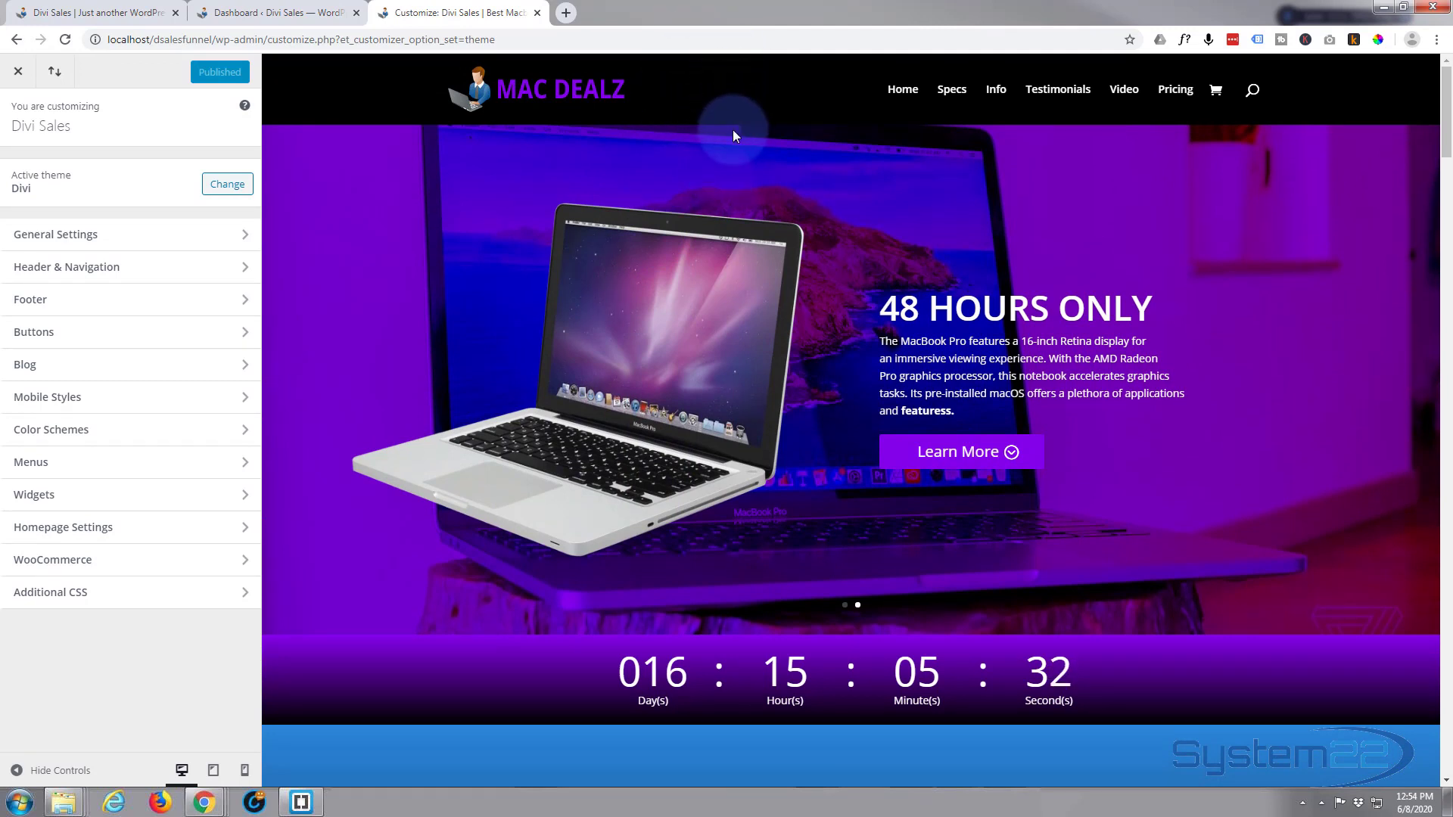
{"action": "scroll", "coordinate": [759, 161], "scroll_direction": "down", "scroll_amount": 4}
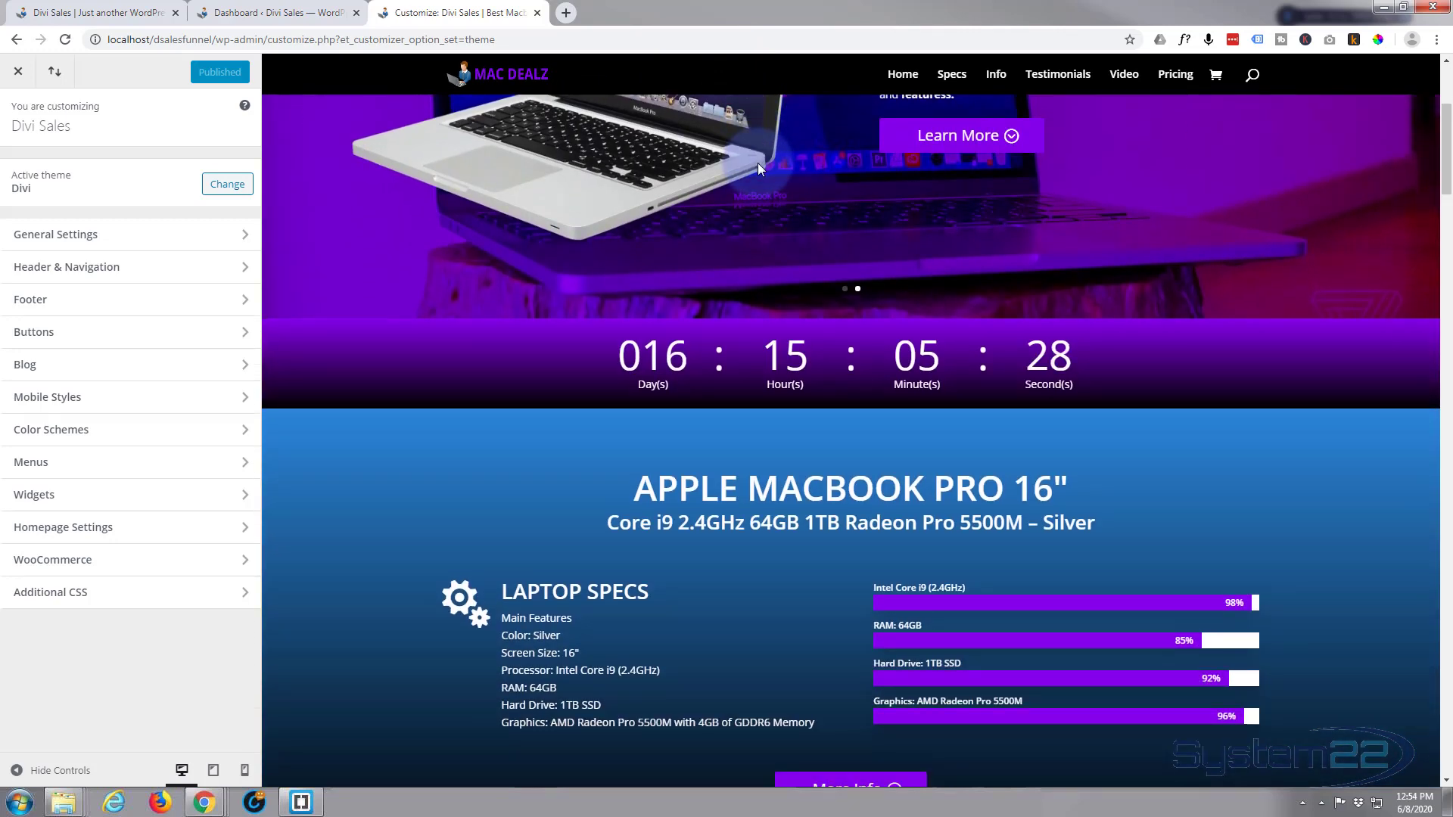
{"action": "scroll", "coordinate": [759, 167], "scroll_direction": "up", "scroll_amount": 4}
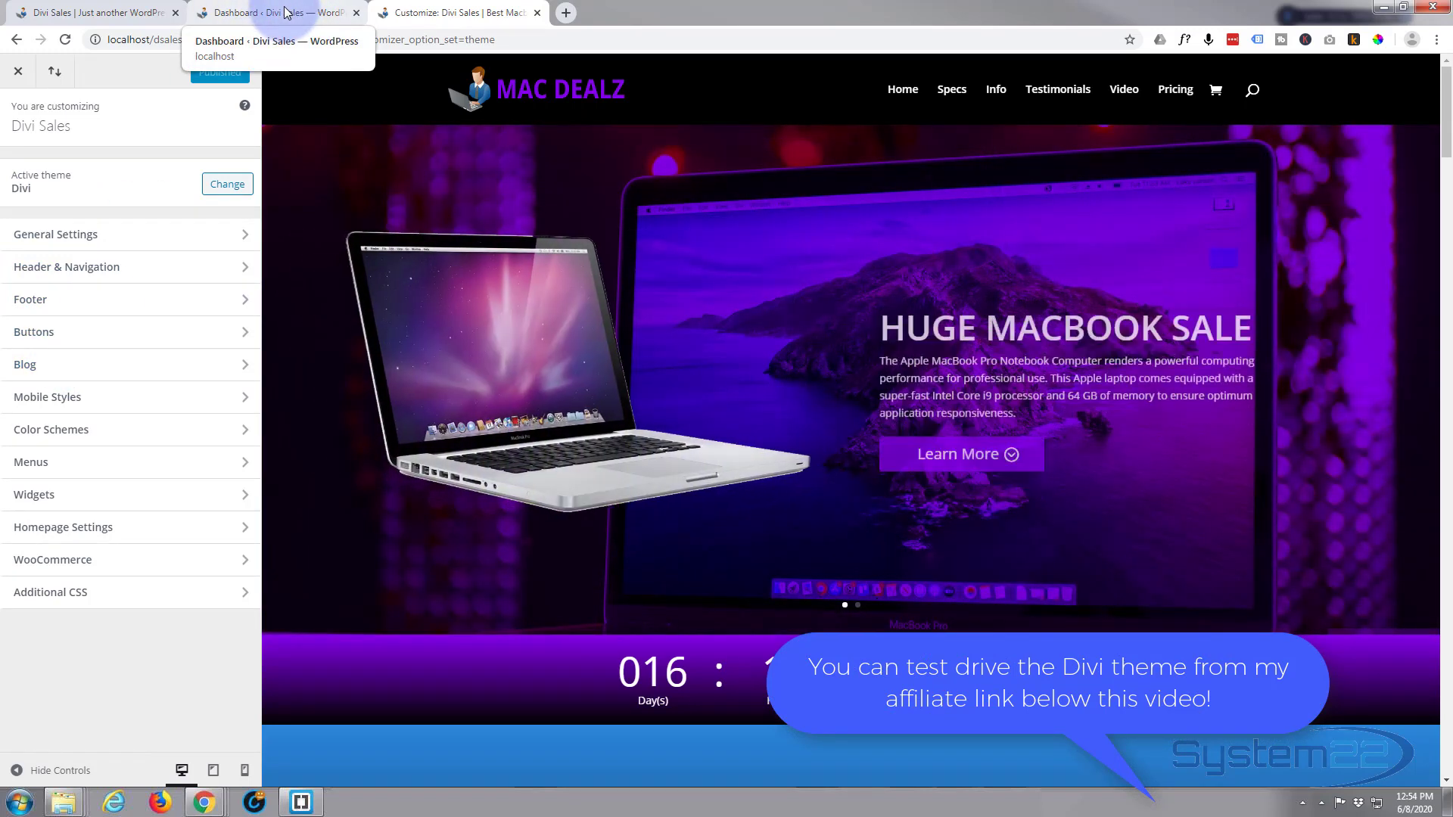
- Find where the Divi Theme Customizer is launched from the WordPress dashboard, and return to the open customizer
{"action": "left_click", "coordinate": [286, 13]}
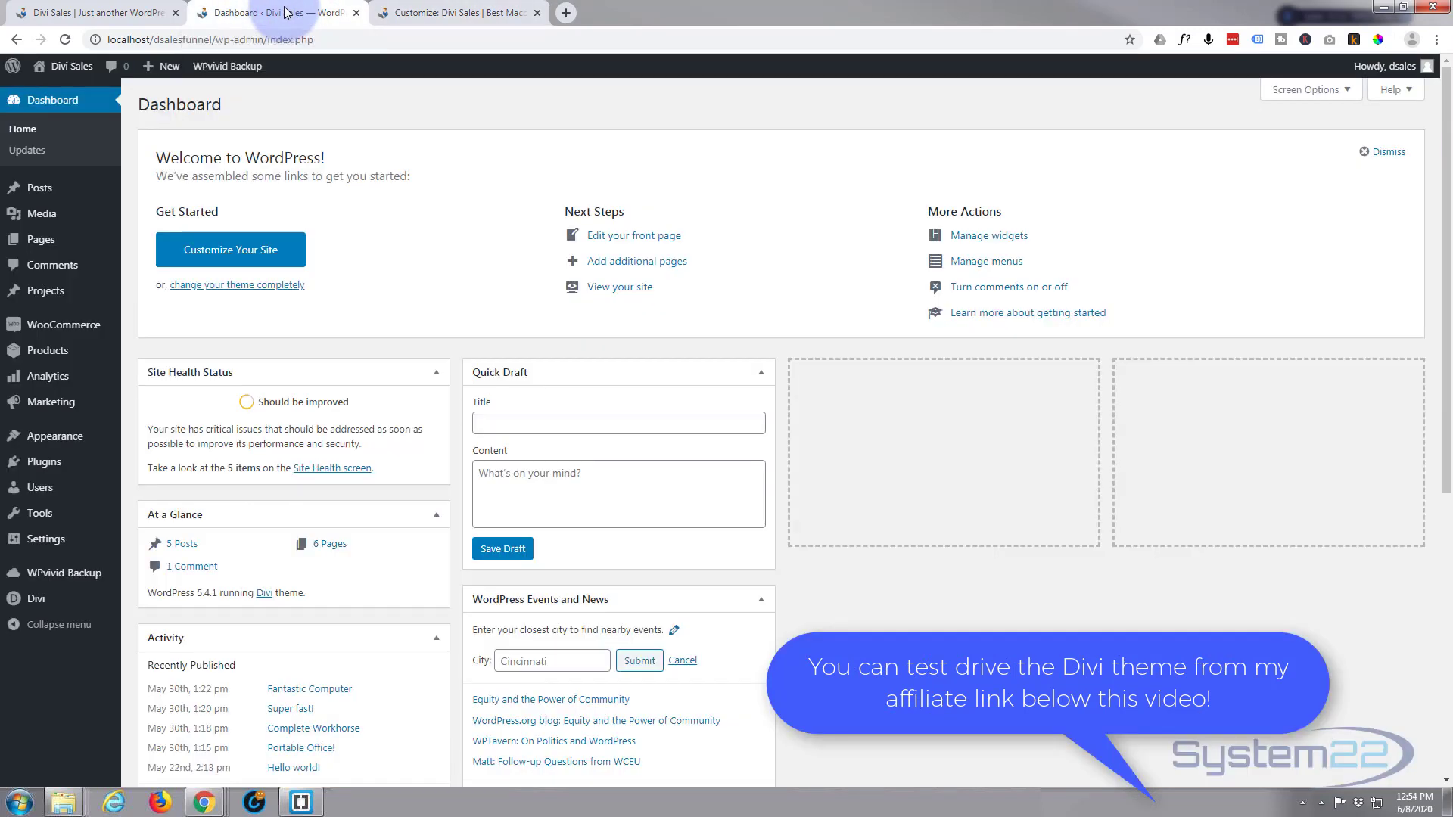
{"action": "mouse_move", "coordinate": [97, 218]}
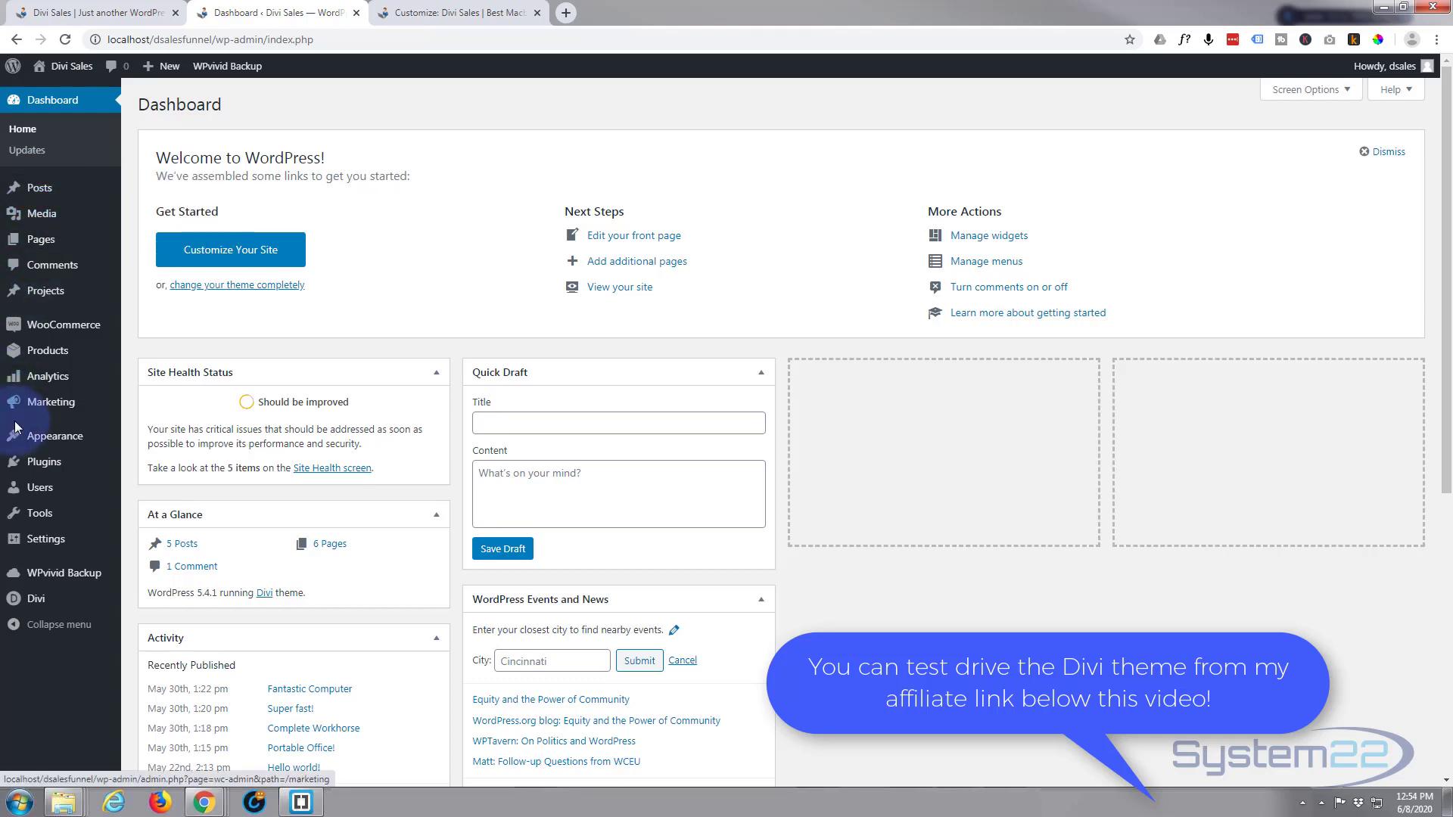
{"action": "mouse_move", "coordinate": [31, 607]}
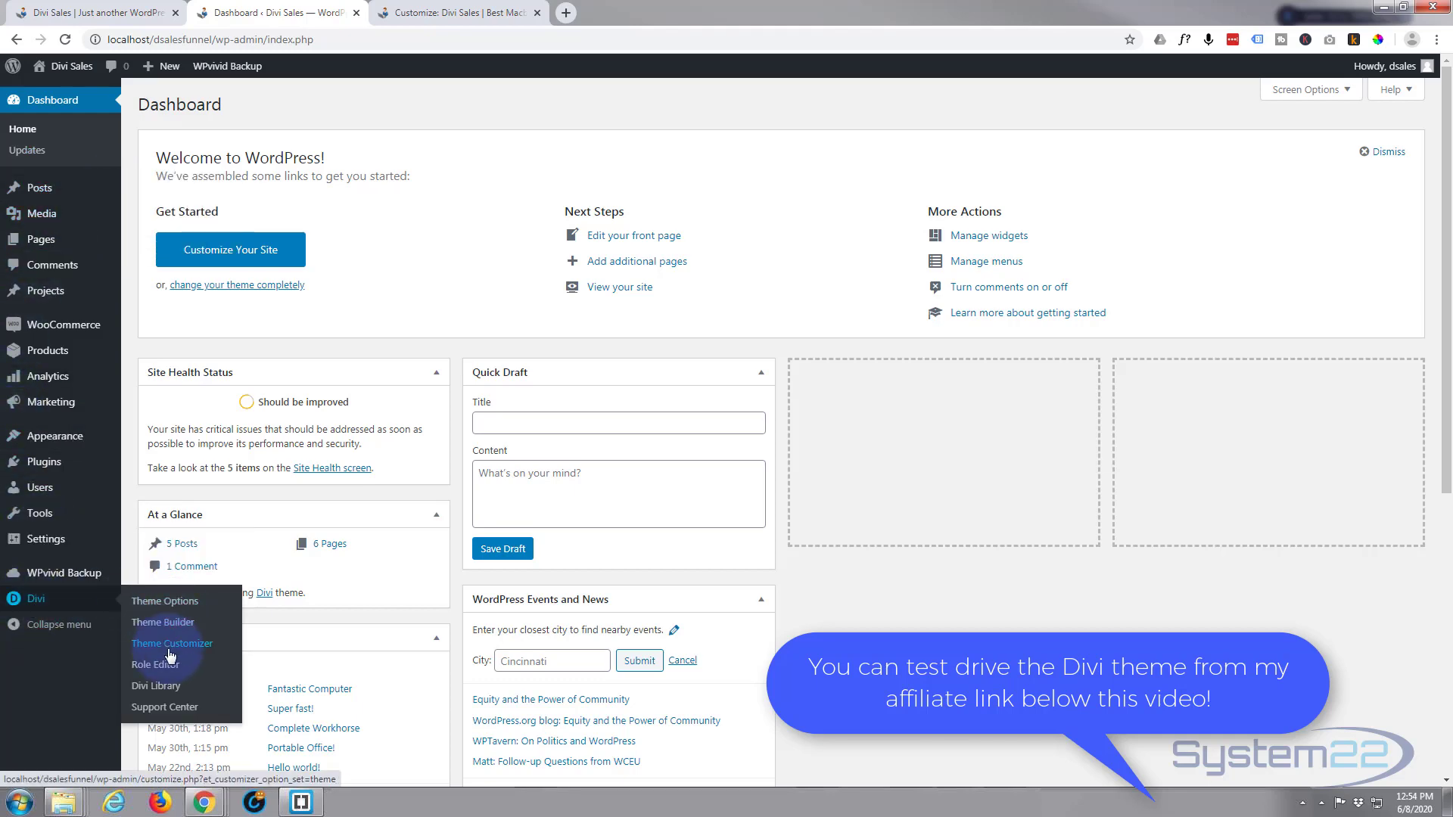
{"action": "left_click", "coordinate": [414, 13]}
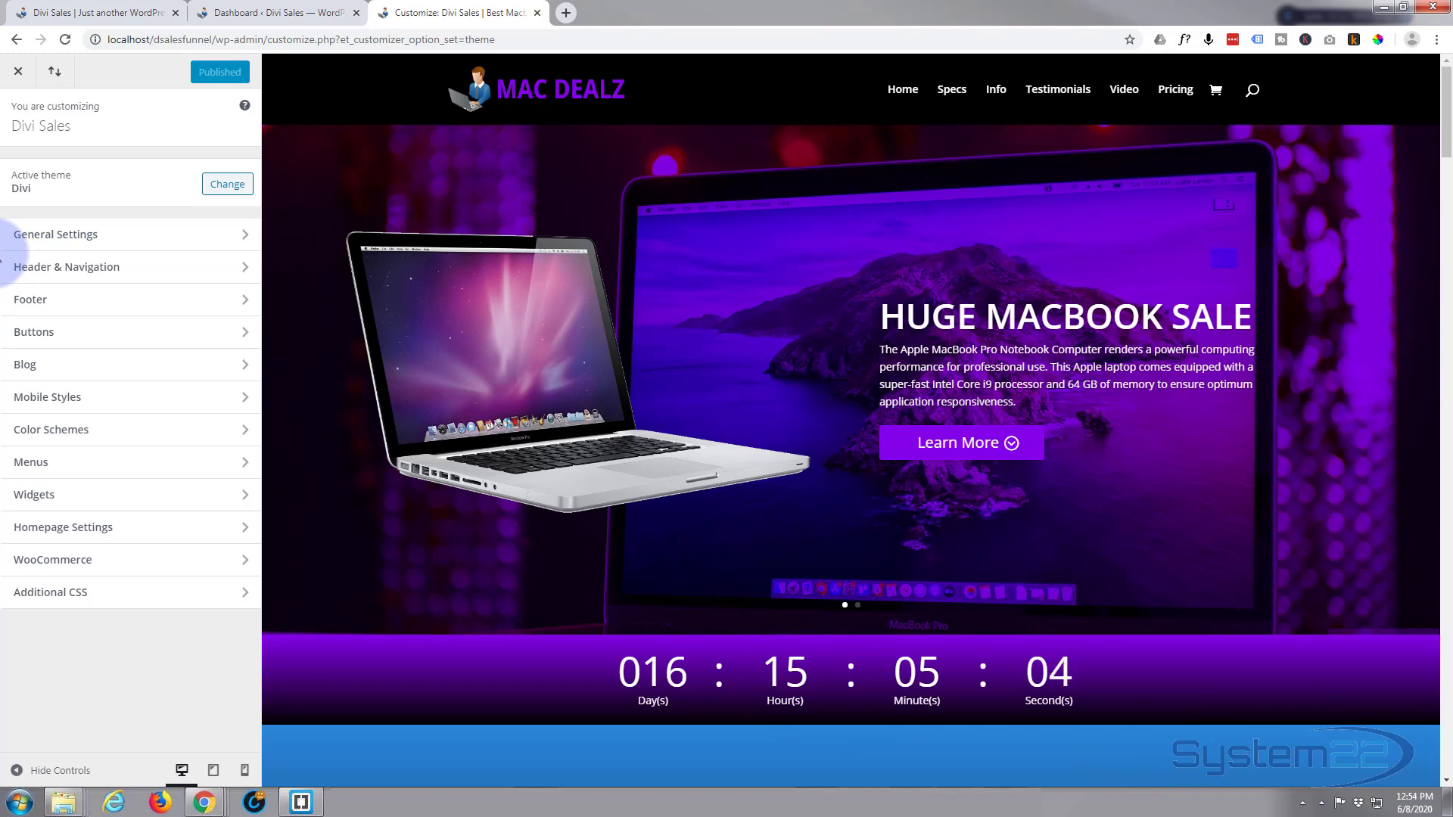
- Inspect the primary menu bar's menu height in the Header & Navigation settings and compare it with the scrolled header
{"action": "left_click", "coordinate": [194, 277]}
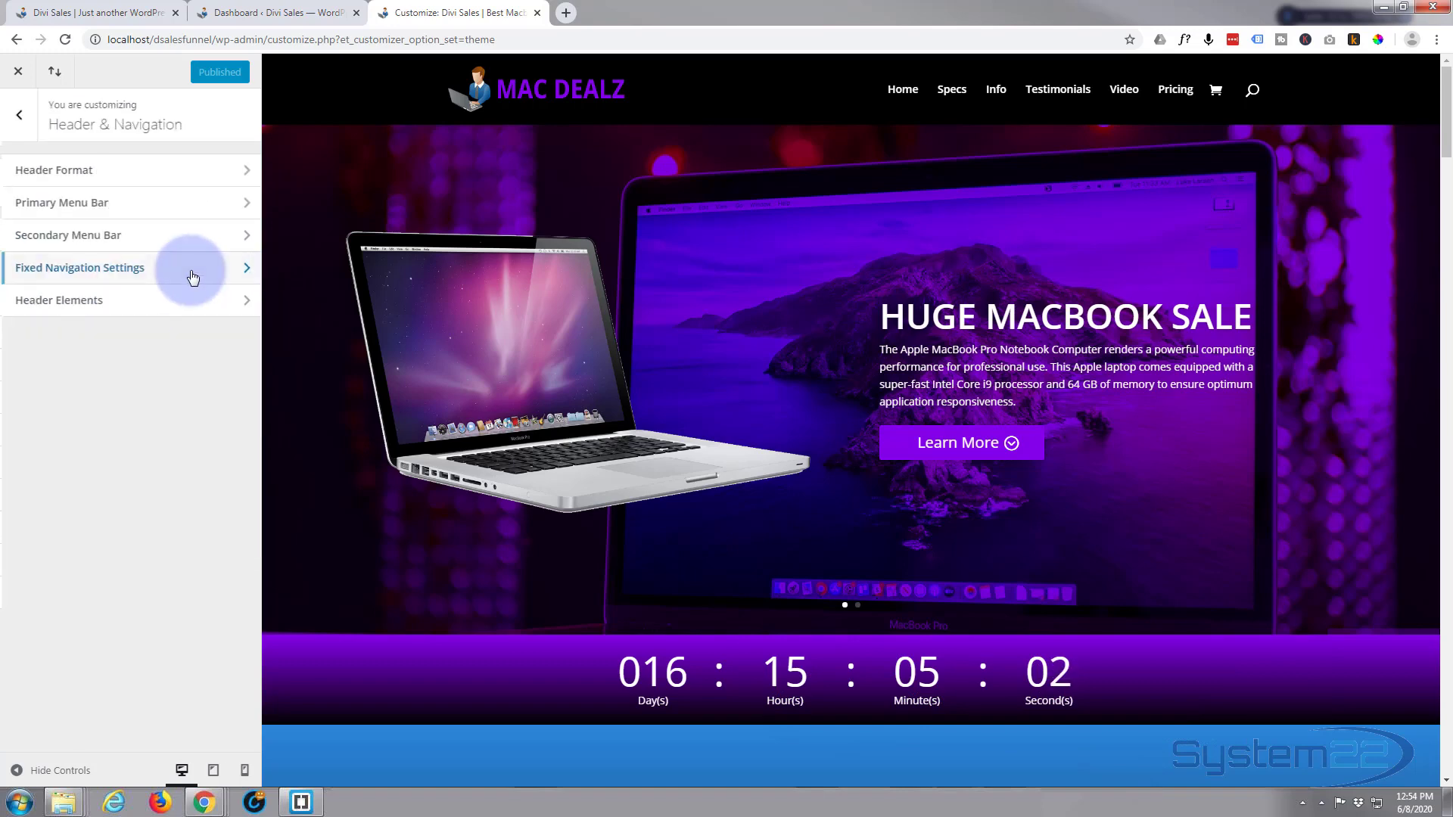
{"action": "left_click", "coordinate": [165, 206]}
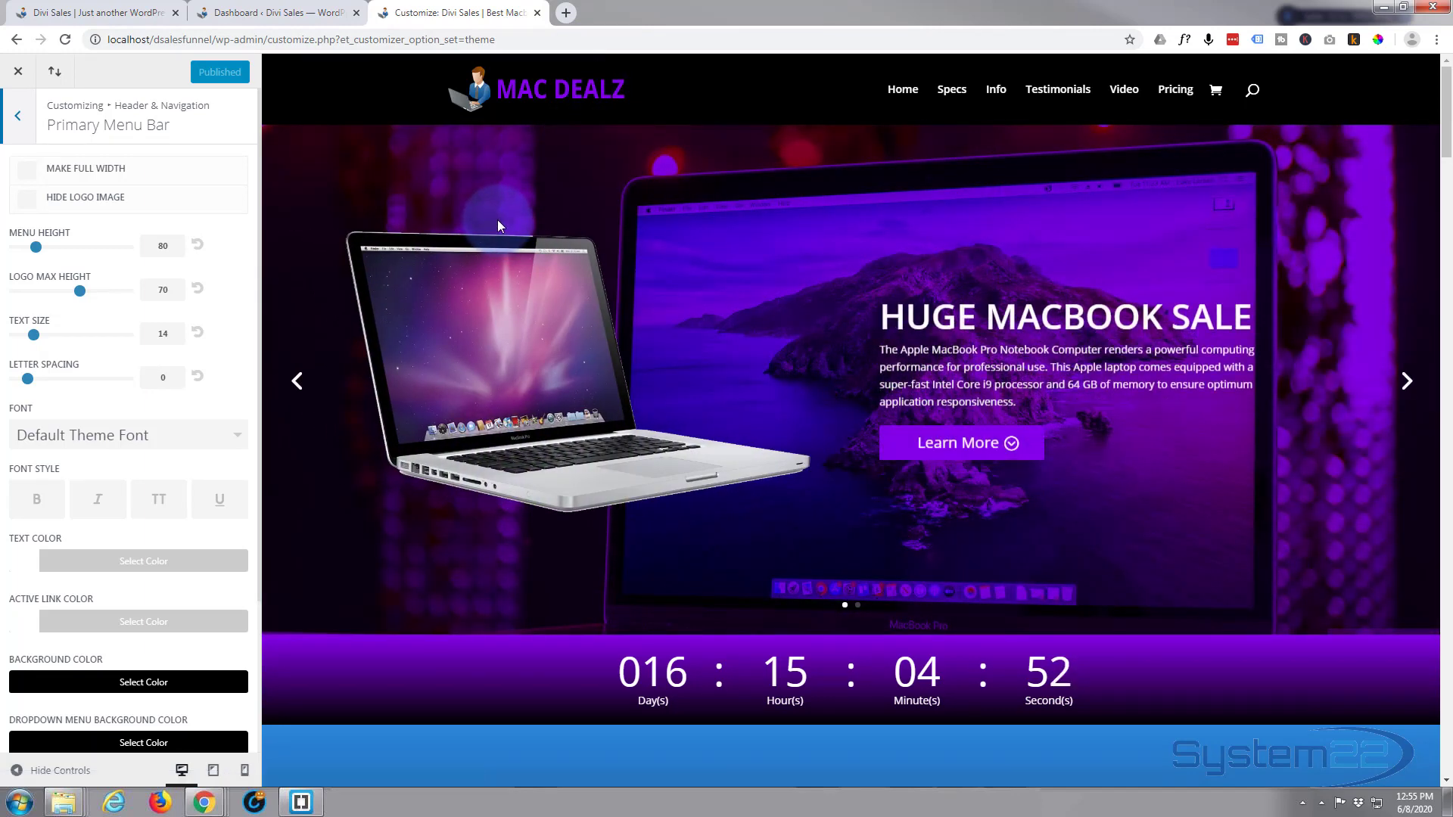
{"action": "scroll", "coordinate": [498, 219], "scroll_direction": "down", "scroll_amount": 3}
{"action": "scroll", "coordinate": [497, 221], "scroll_direction": "up", "scroll_amount": 3}
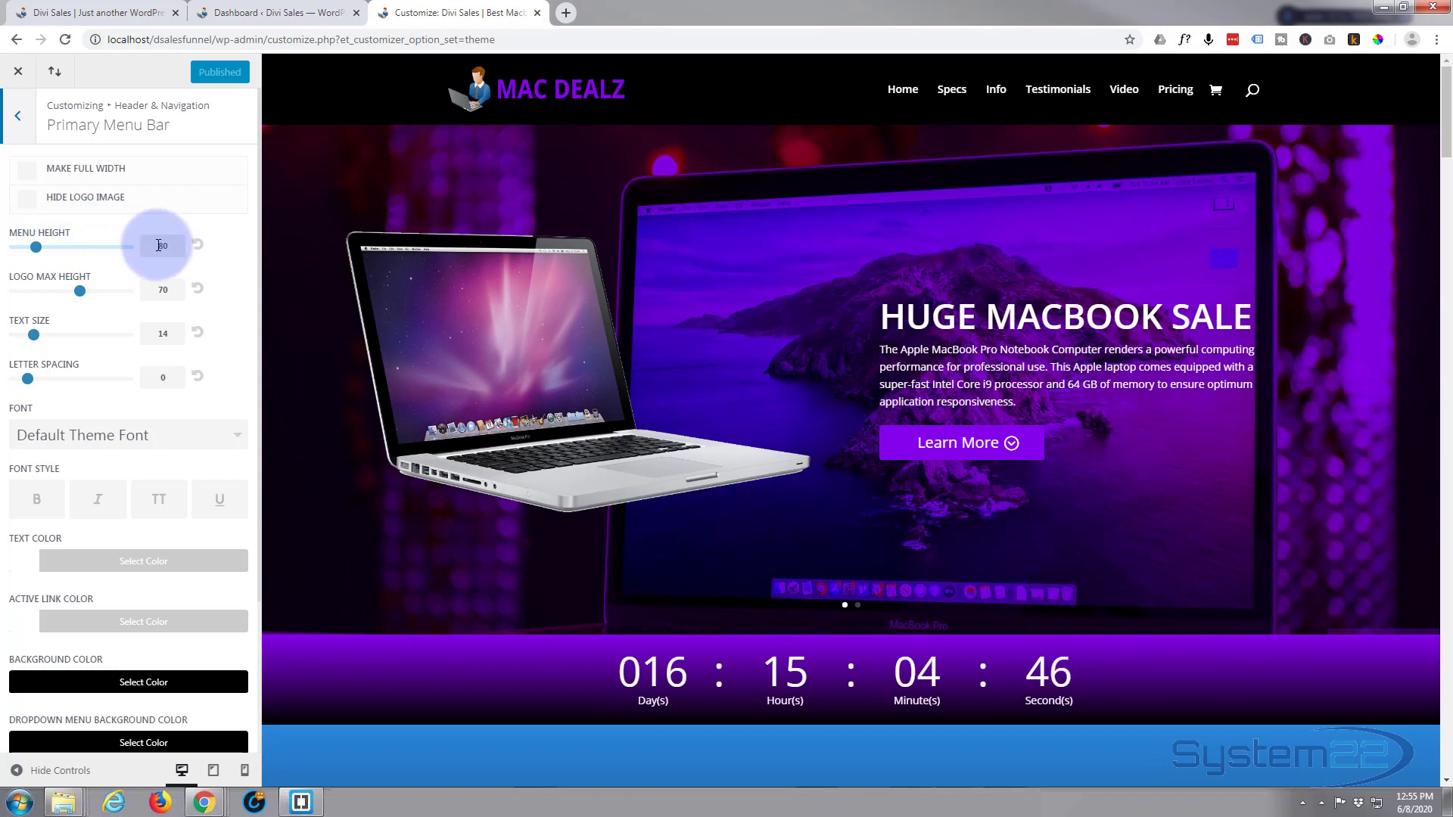
{"action": "left_click_drag", "start_coordinate": [159, 245], "coordinate": [173, 246]}
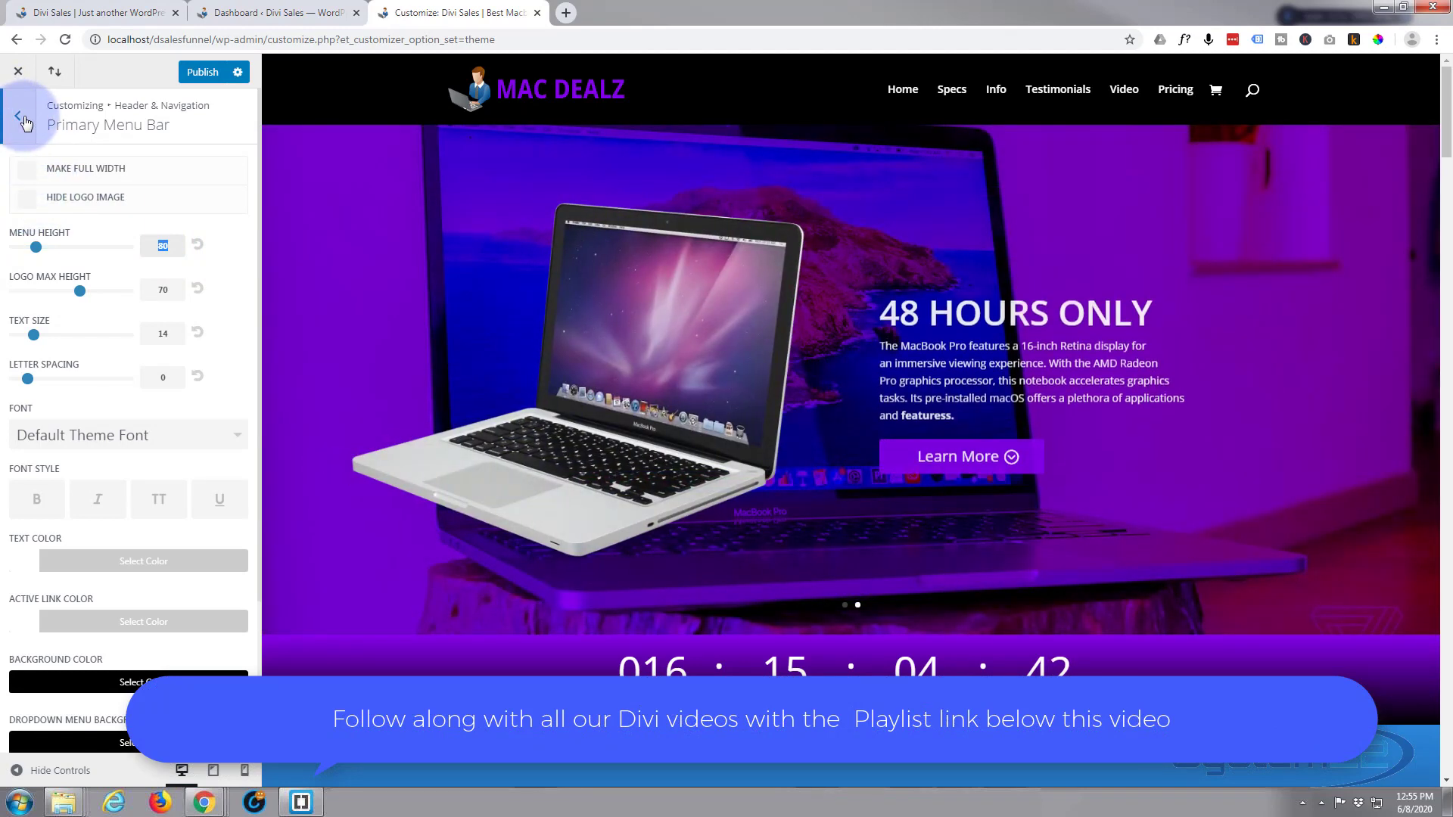
- Set the fixed menu height to 80 in the Fixed Navigation Settings and check the header in the scrolled preview
{"action": "left_click", "coordinate": [11, 108]}
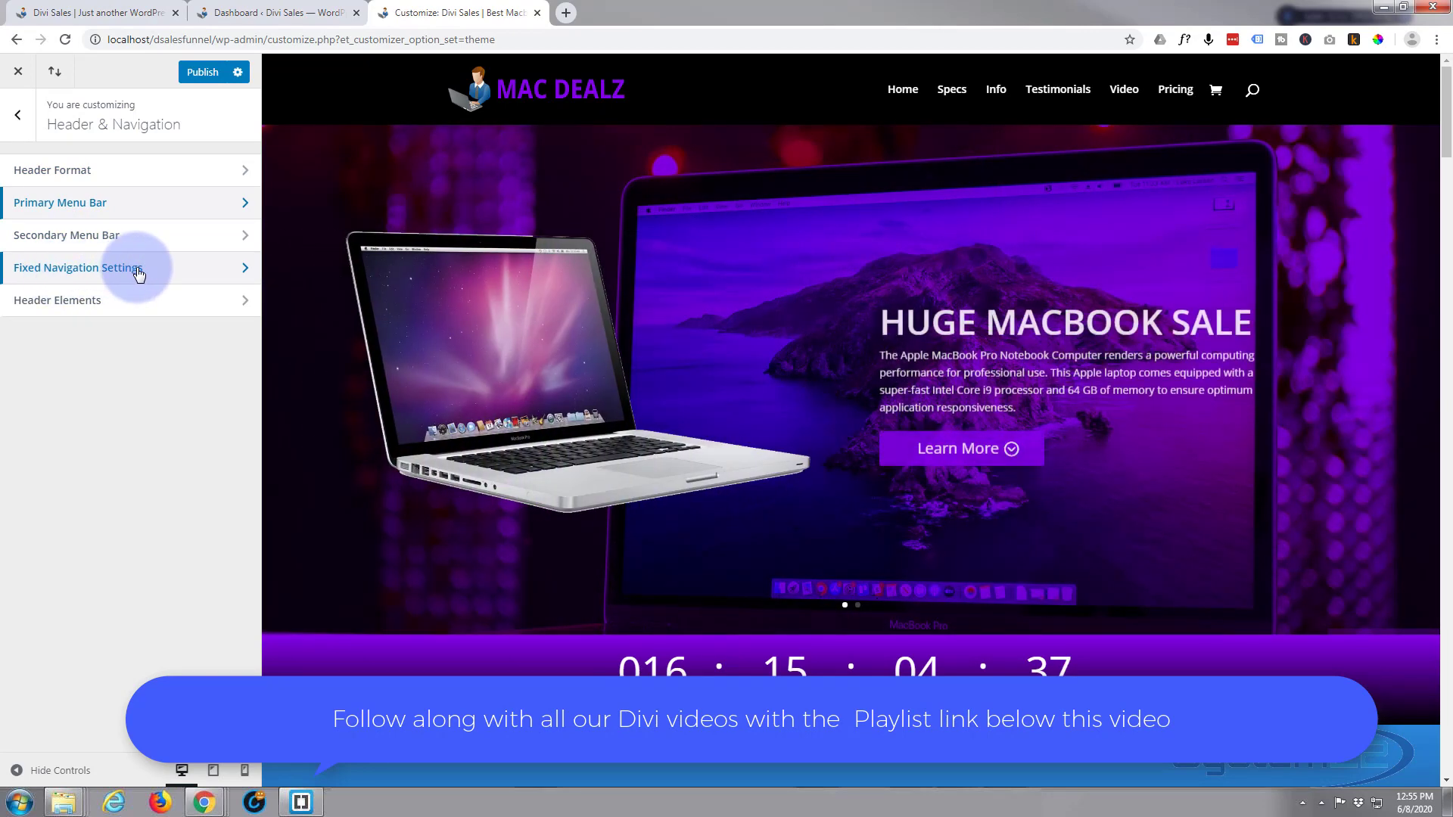
{"action": "left_click", "coordinate": [136, 268]}
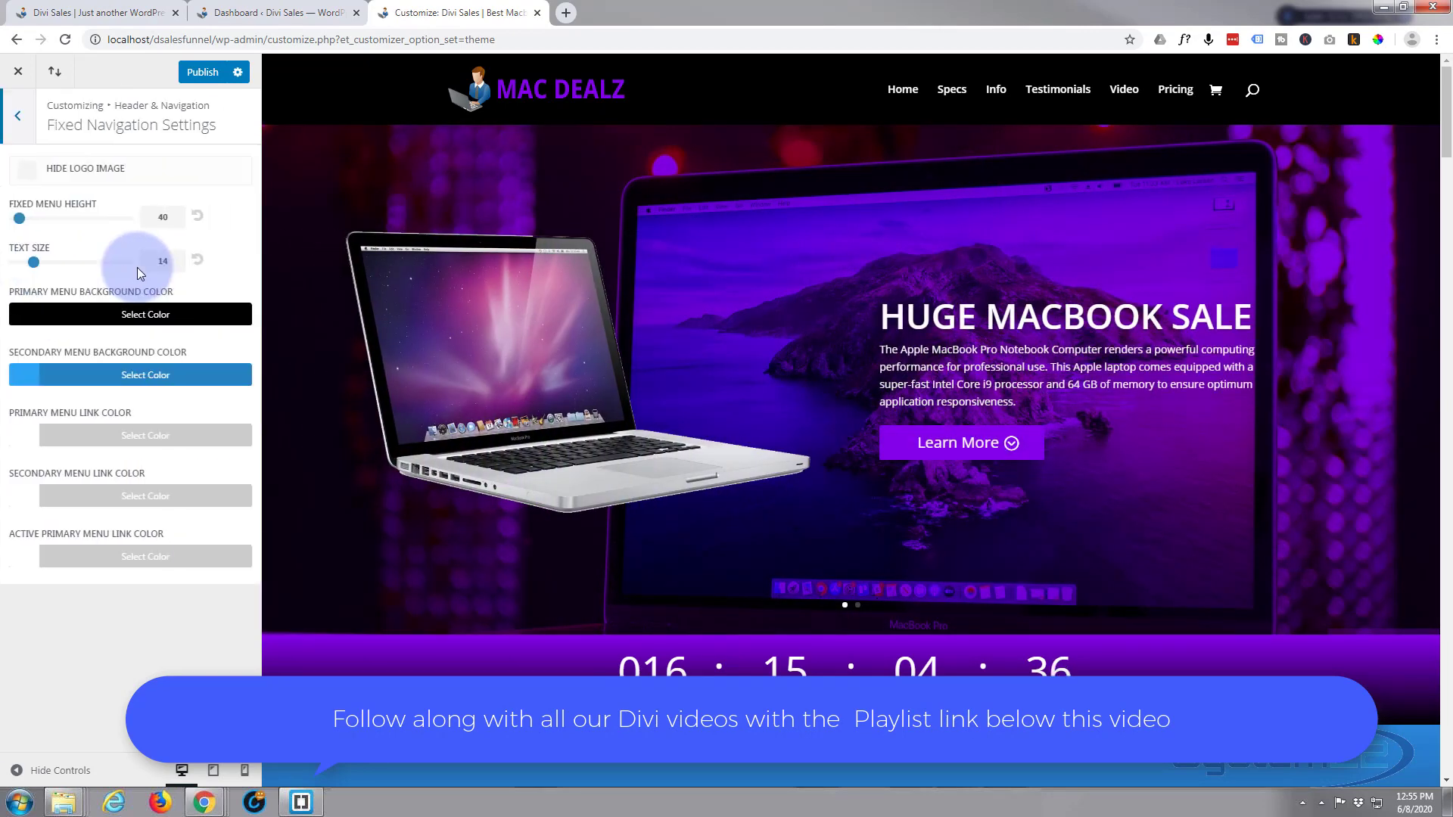
{"action": "left_click", "coordinate": [22, 211]}
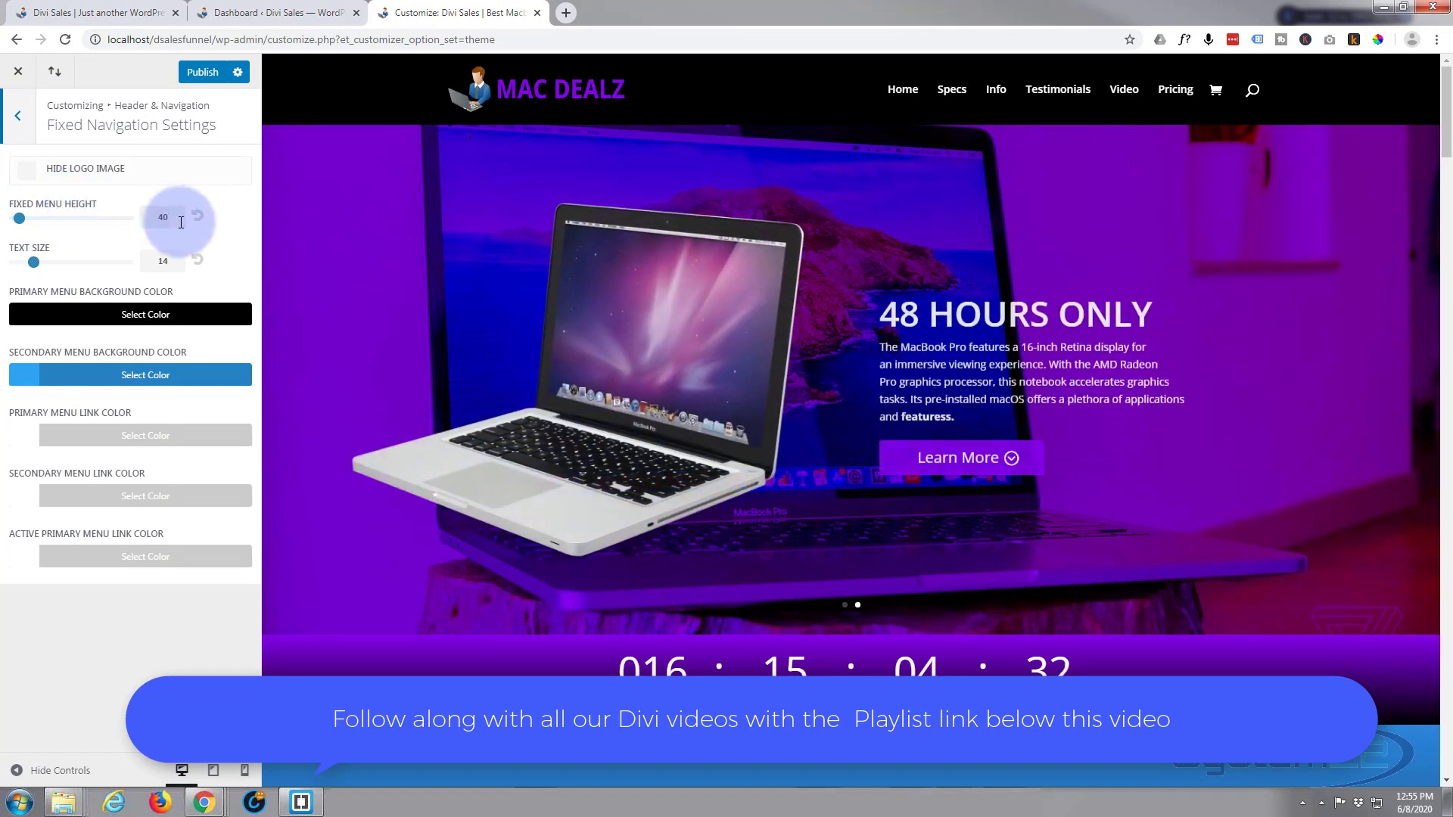
{"action": "double_click", "coordinate": [161, 216]}
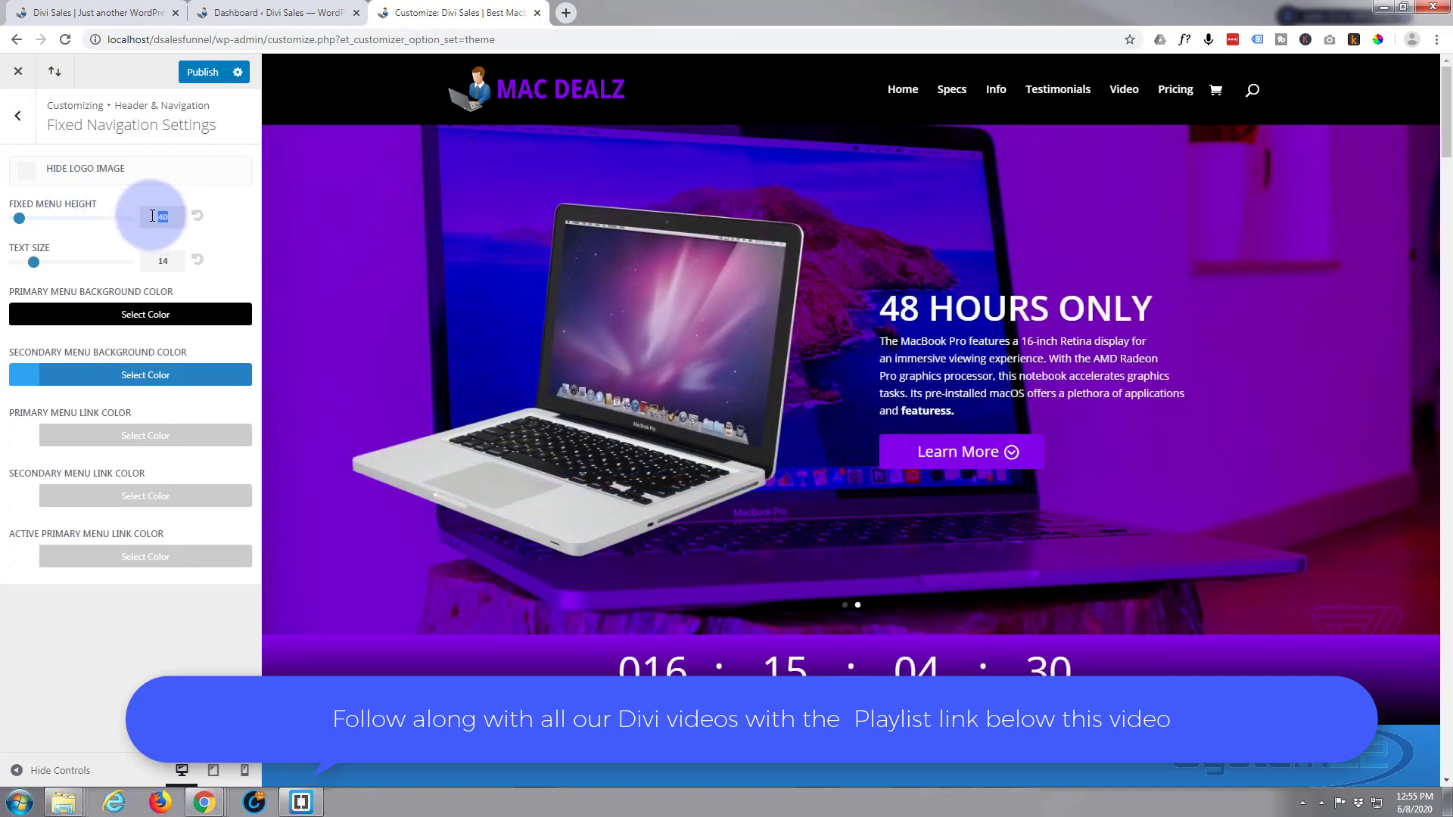
{"action": "type", "text": "80"}
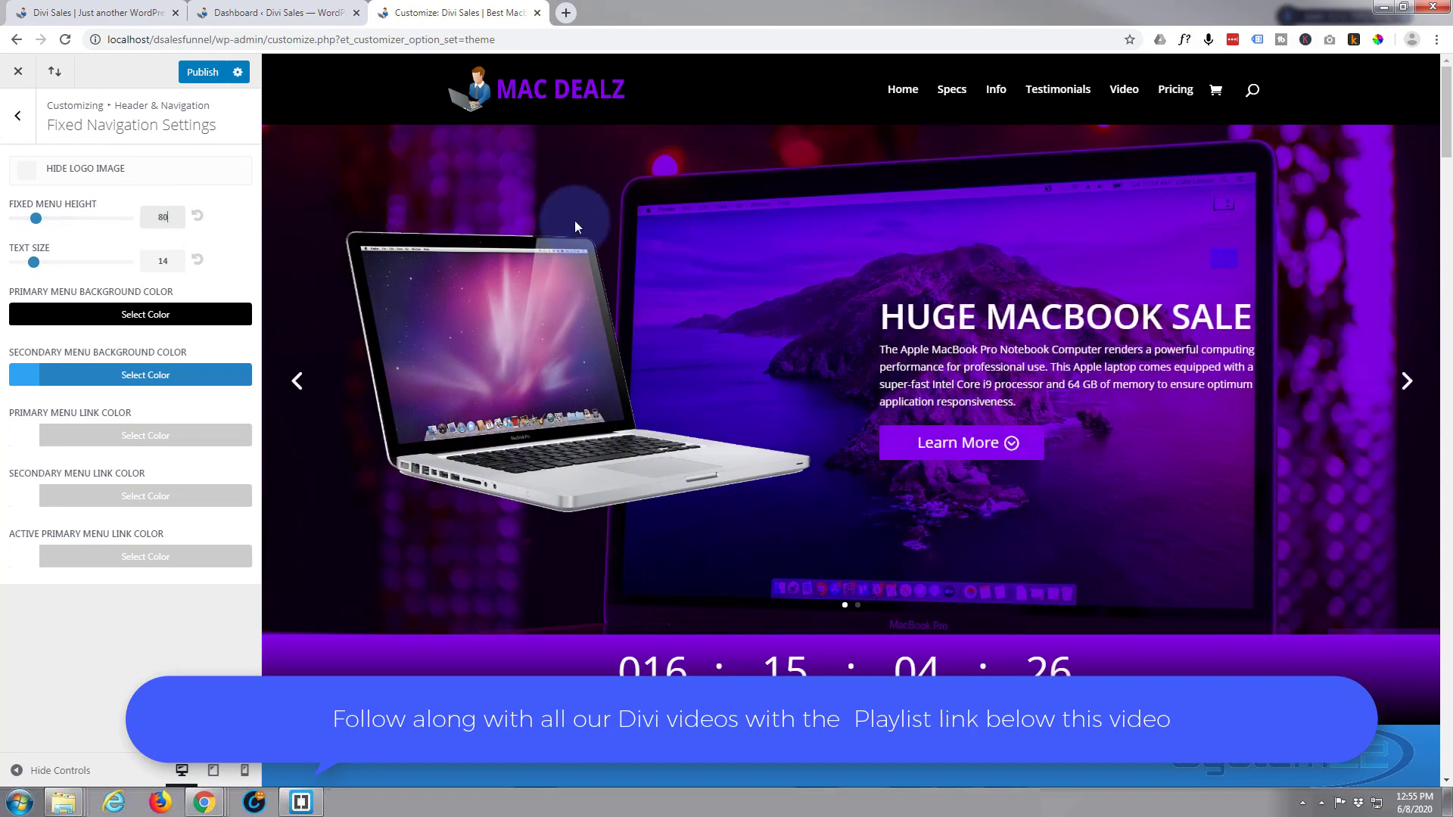
{"action": "scroll", "coordinate": [621, 207], "scroll_direction": "down", "scroll_amount": 6}
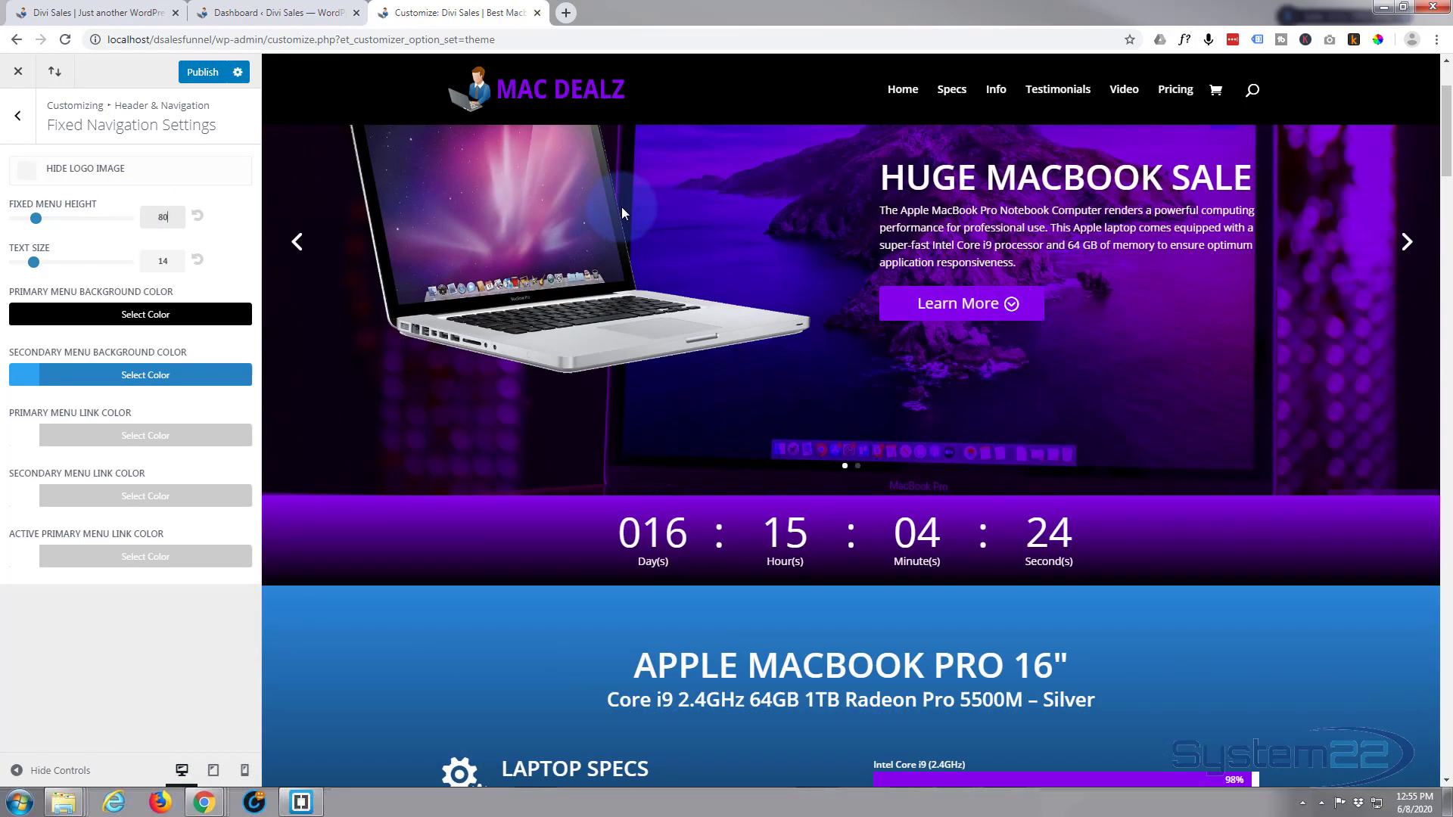
{"action": "scroll", "coordinate": [617, 212], "scroll_direction": "down", "scroll_amount": 2}
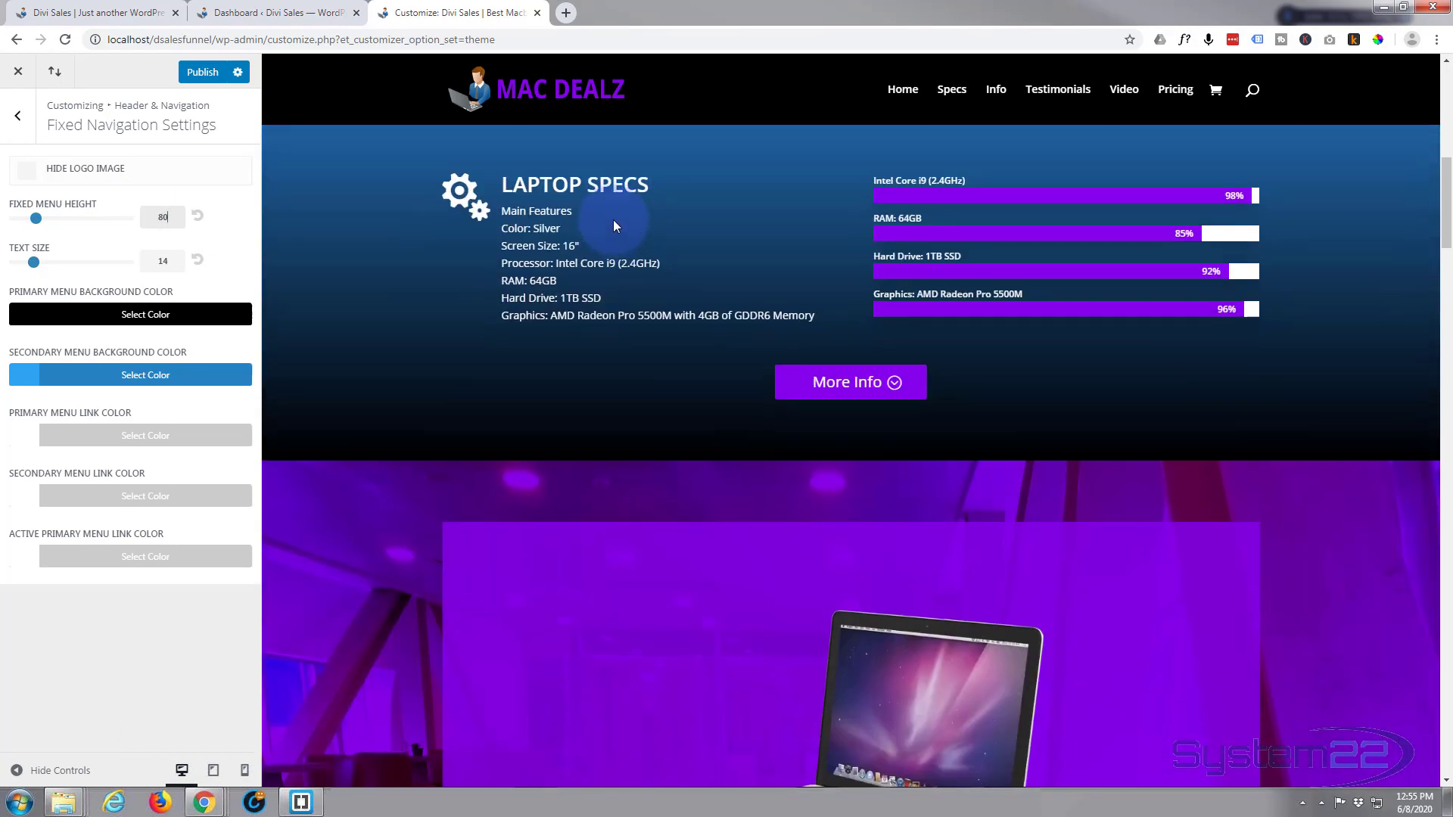
{"action": "scroll", "coordinate": [611, 220], "scroll_direction": "up", "scroll_amount": 7}
{"action": "scroll", "coordinate": [610, 221], "scroll_direction": "up", "scroll_amount": 2}
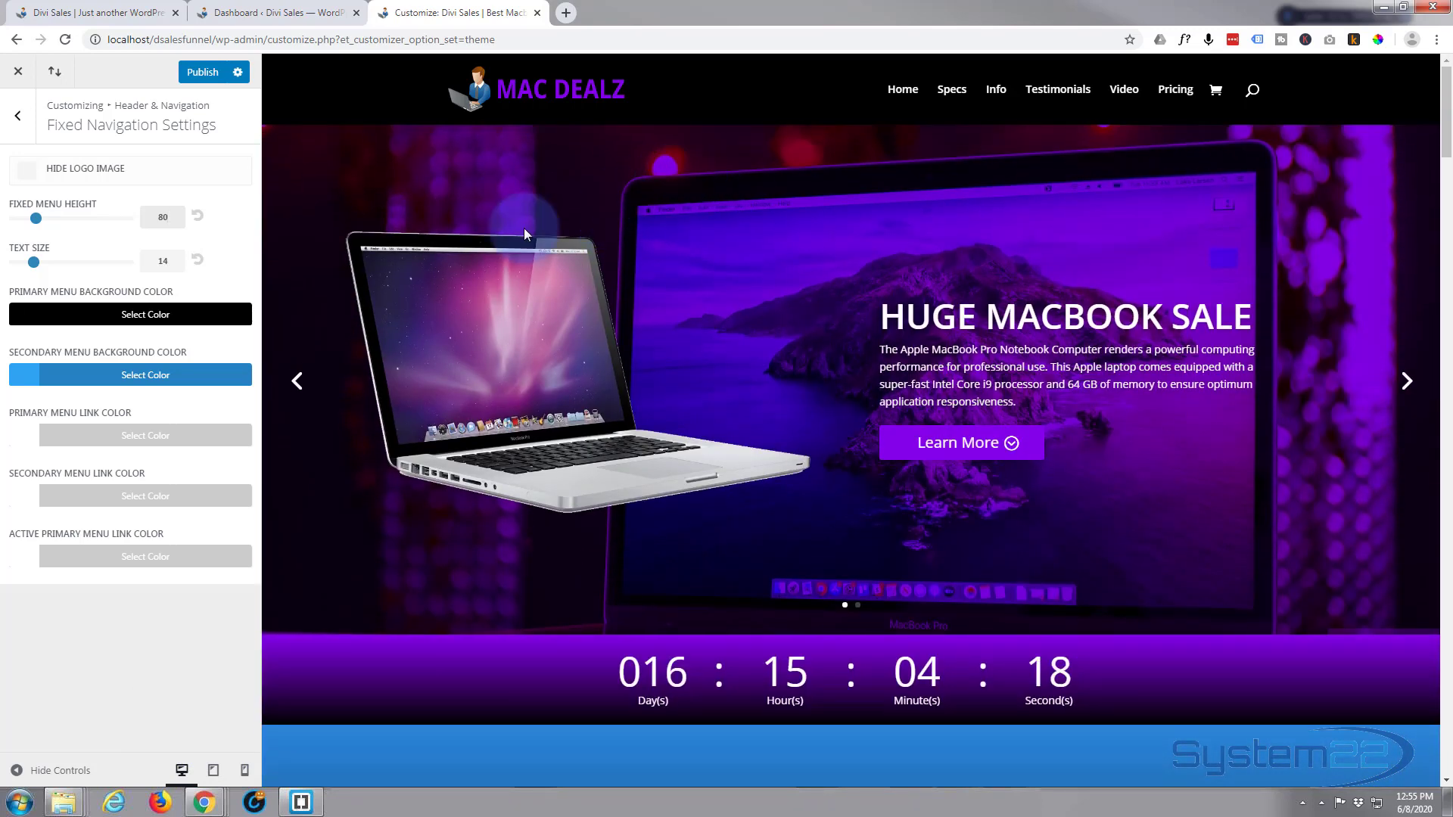
- Set the fixed navigation's primary menu background color to the purple #8300e9 and check it in the scrolled preview
{"action": "left_click", "coordinate": [142, 379]}
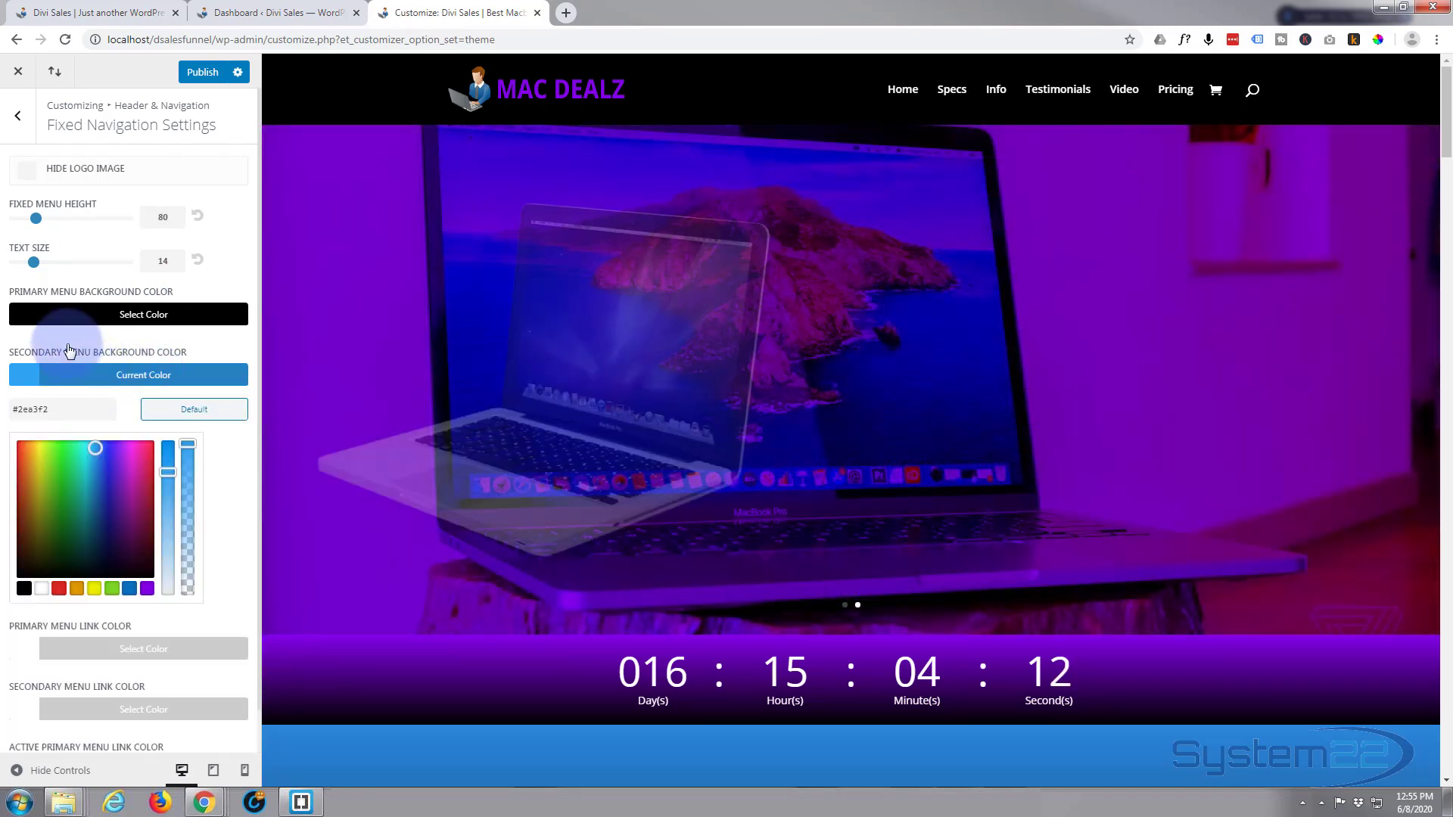
{"action": "left_click", "coordinate": [97, 338]}
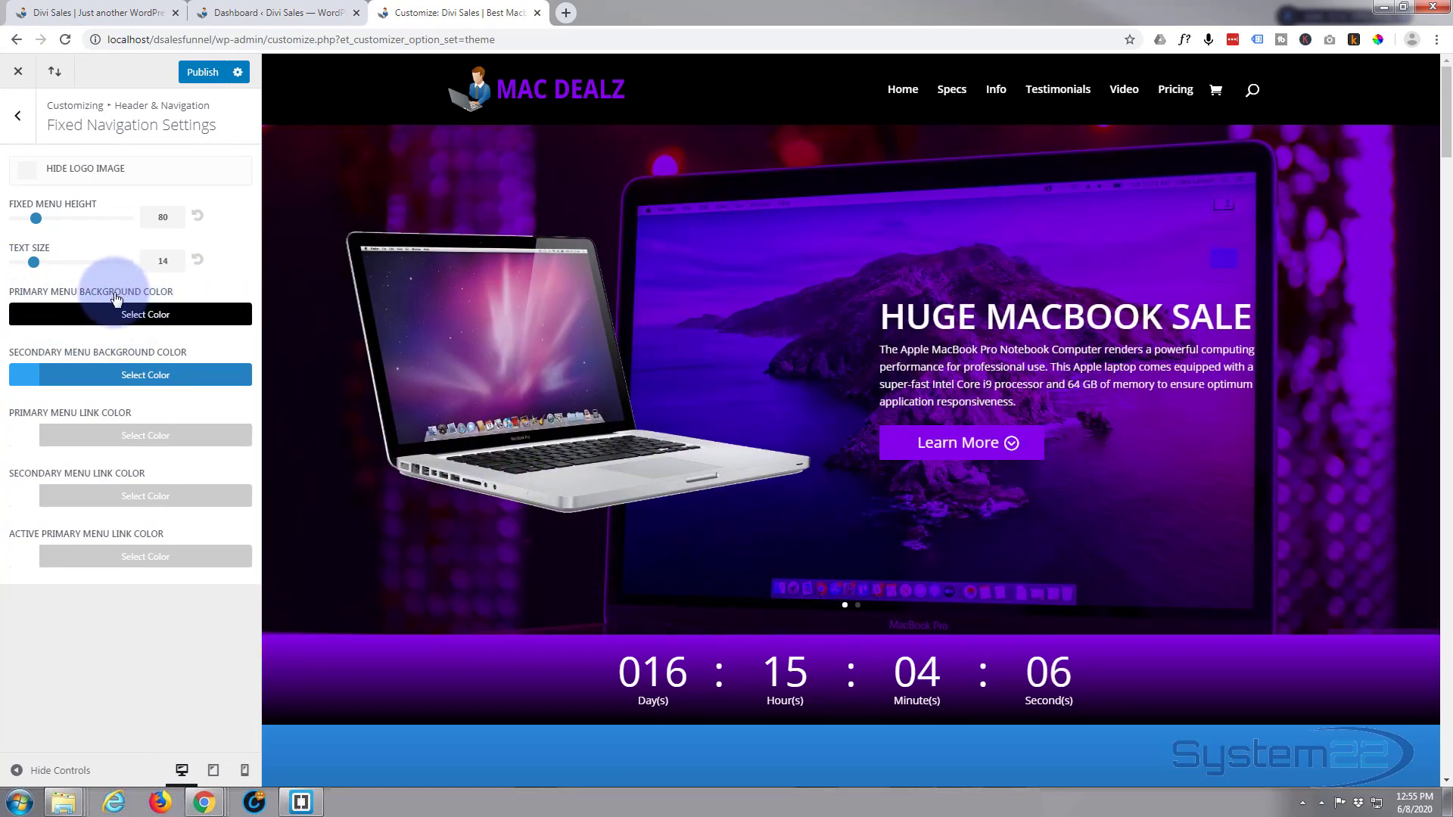
{"action": "left_click", "coordinate": [160, 321]}
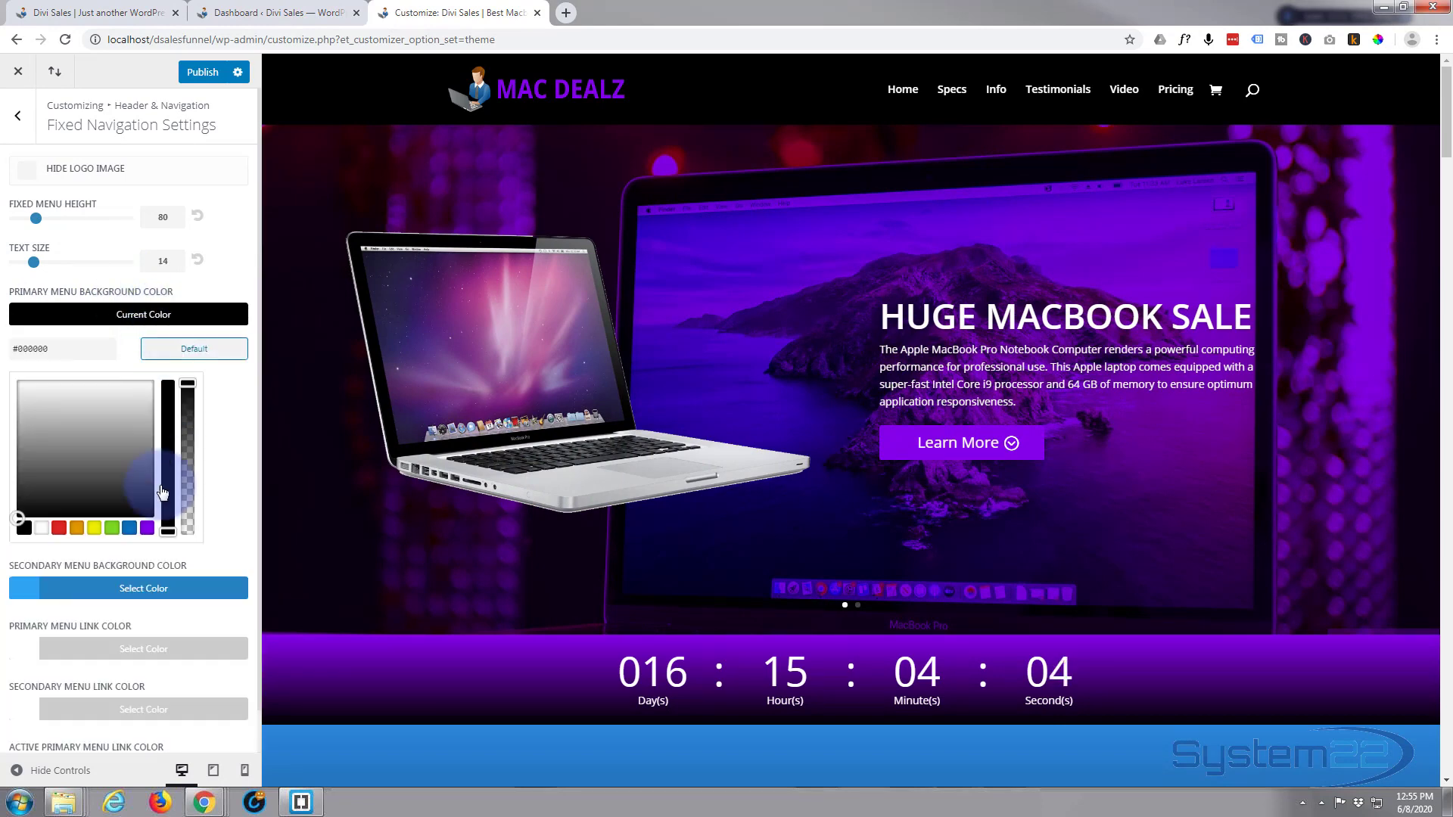
{"action": "left_click", "coordinate": [148, 530]}
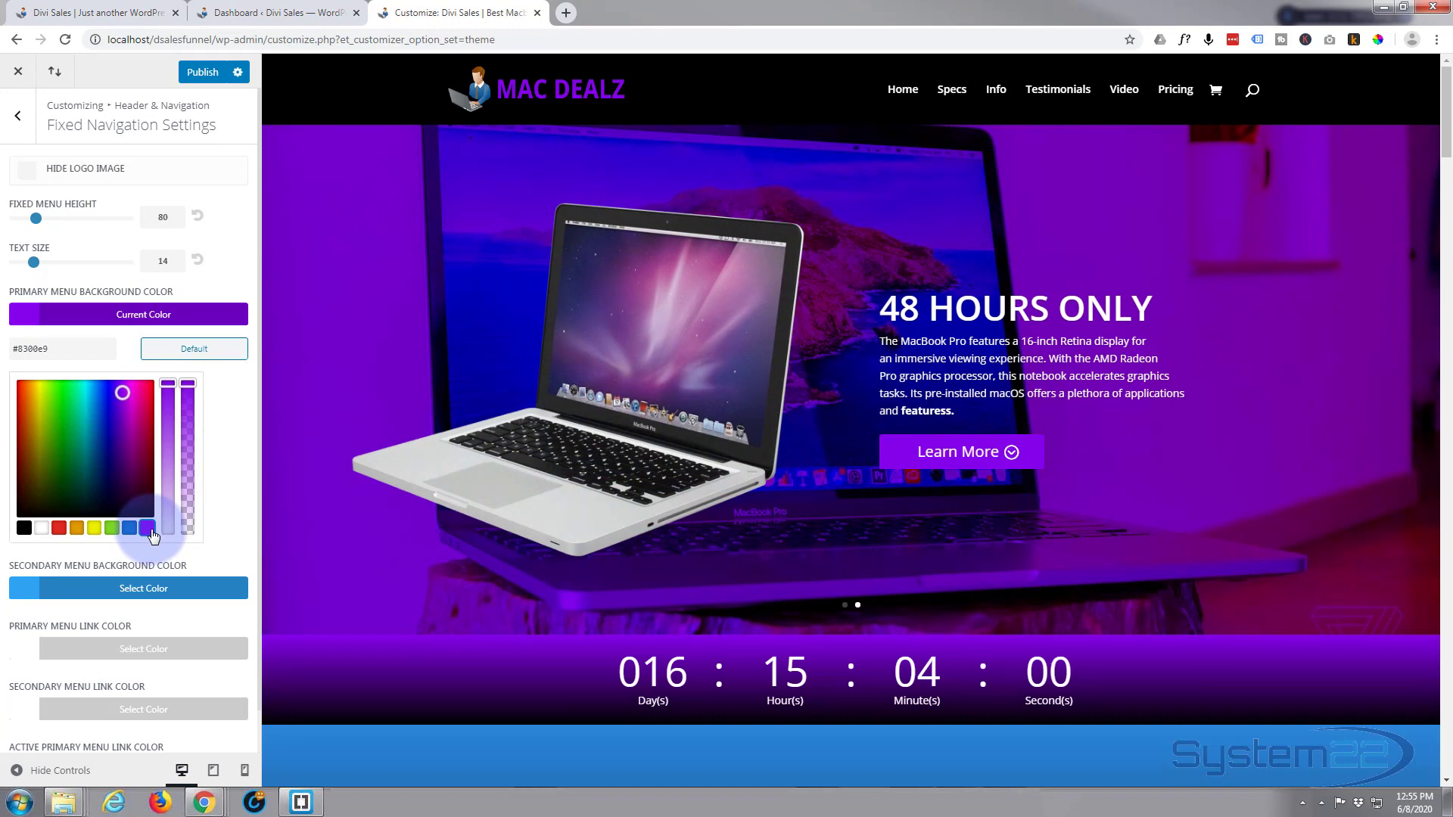
{"action": "scroll", "coordinate": [437, 270], "scroll_direction": "down", "scroll_amount": 5}
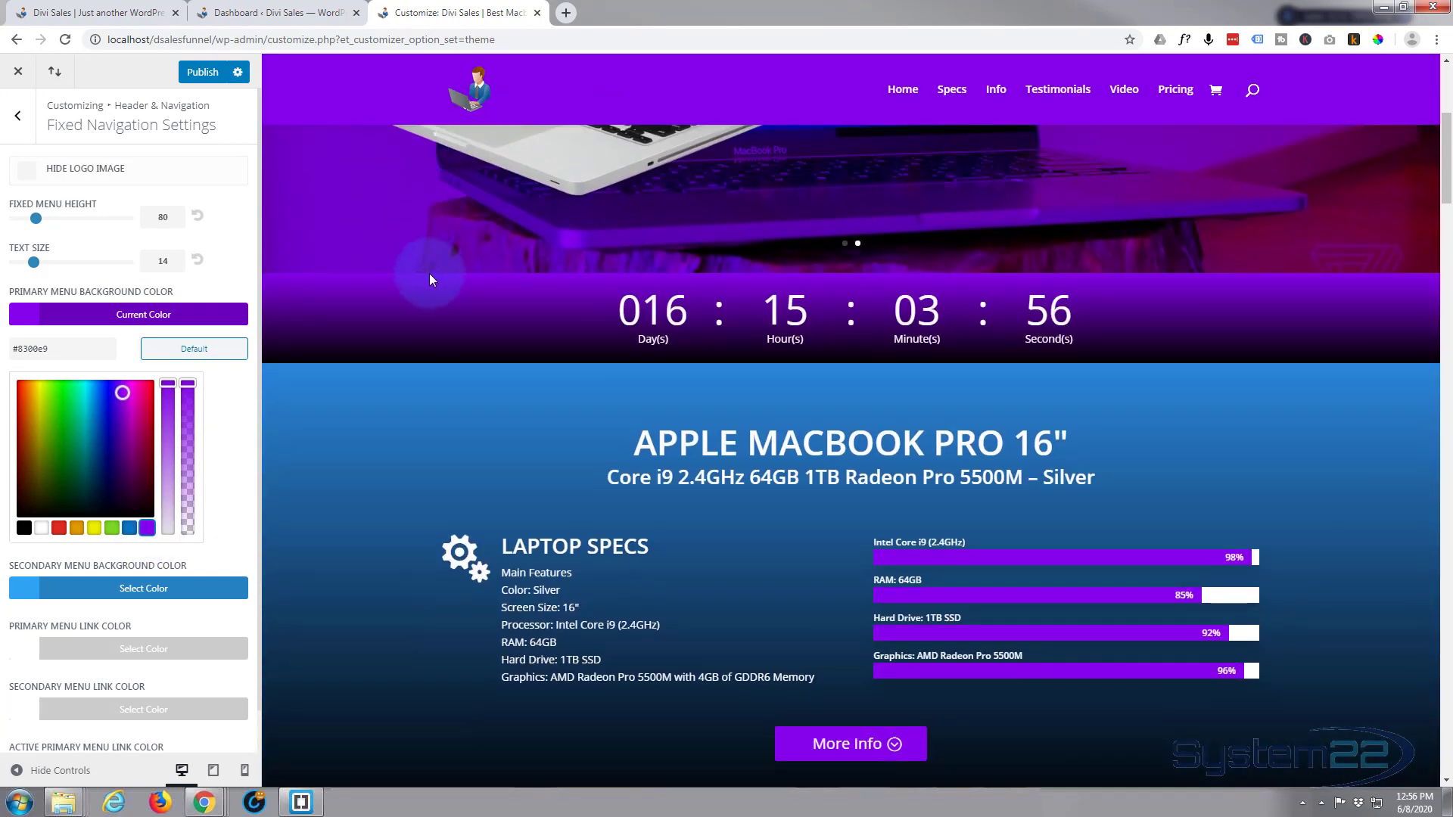
{"action": "scroll", "coordinate": [429, 274], "scroll_direction": "up", "scroll_amount": 5}
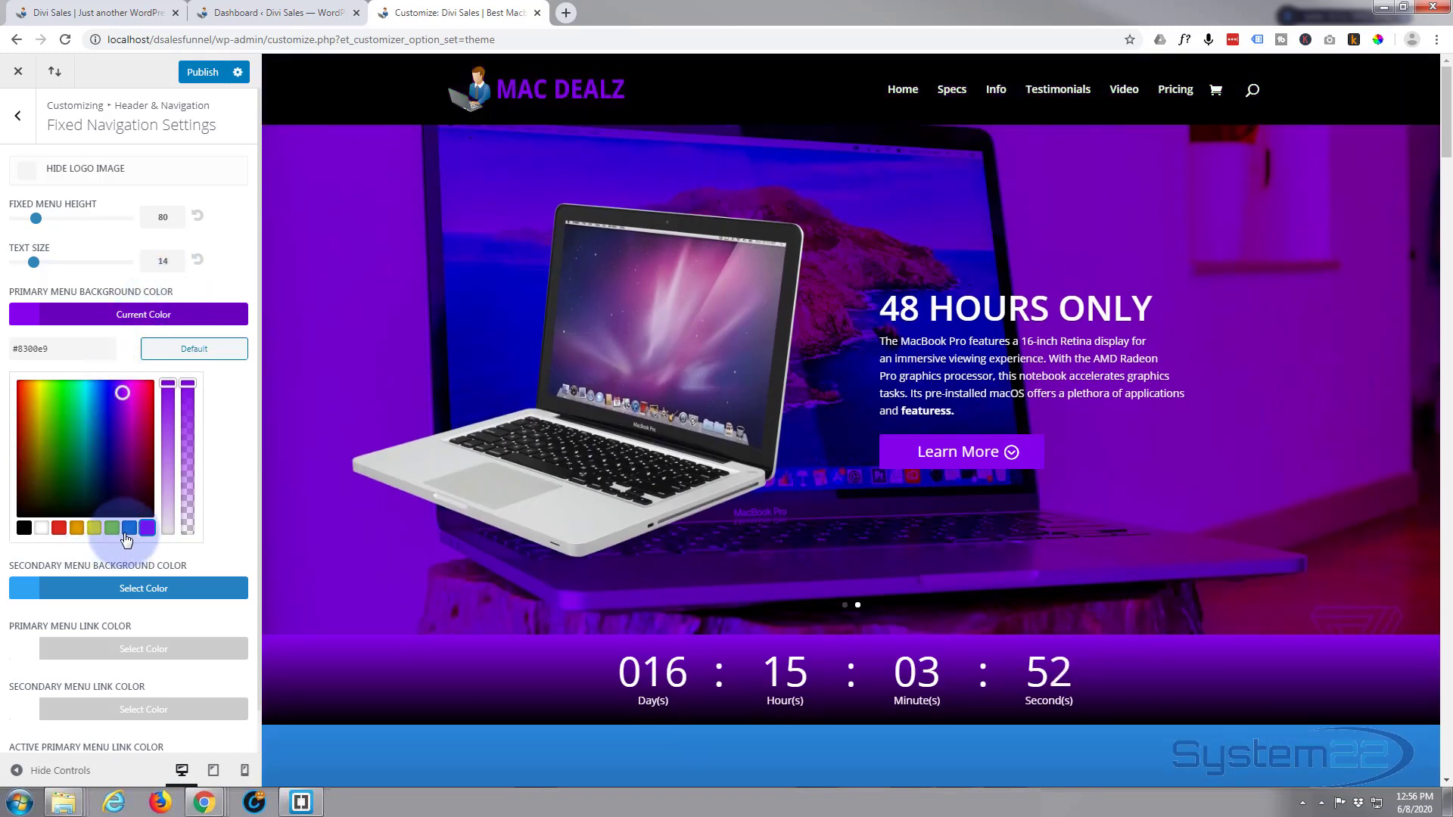
- Set the fixed navigation's primary menu background color to black #000000, check it in the scrolled preview, and publish the customizer changes
{"action": "left_click", "coordinate": [23, 529]}
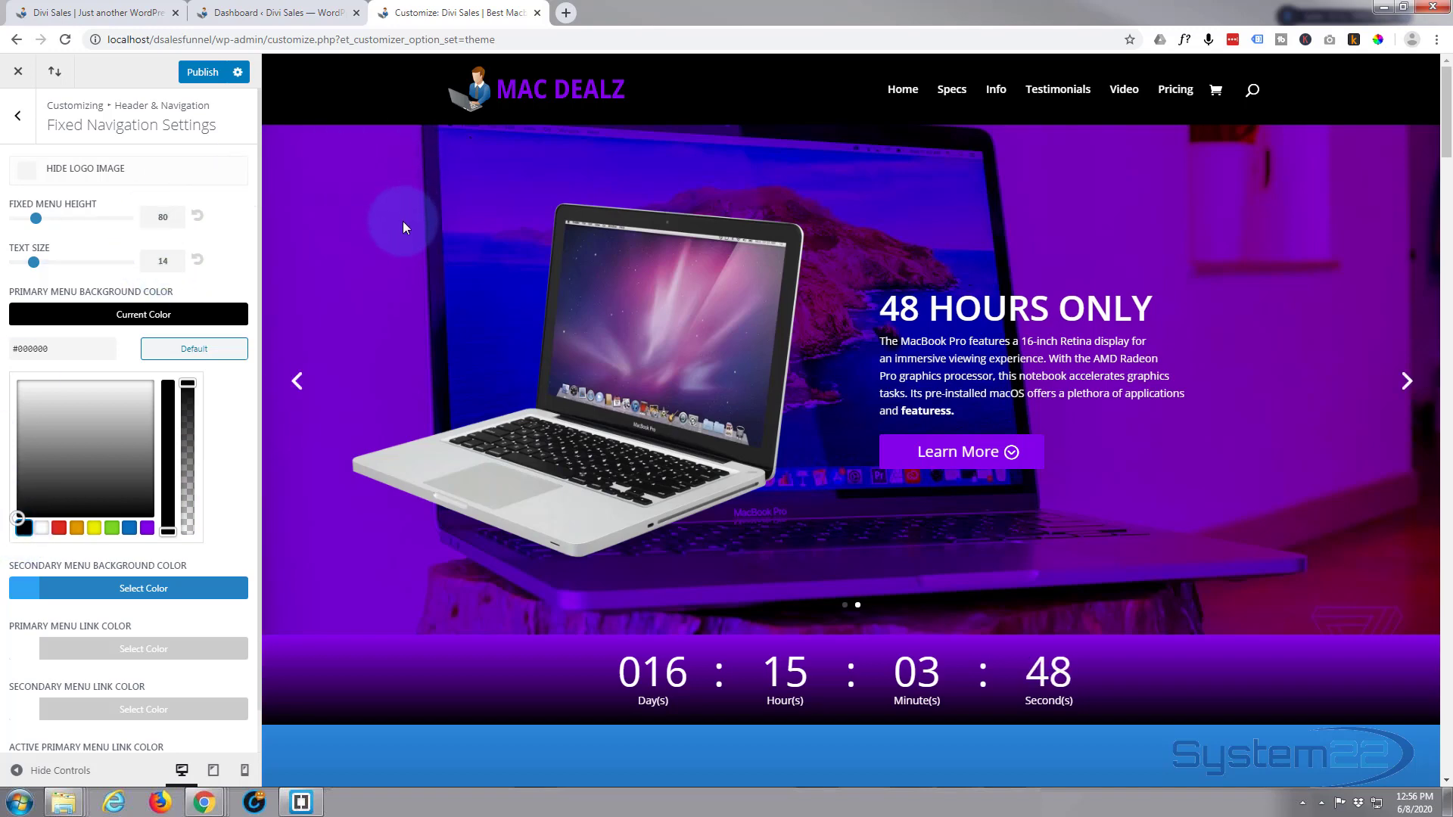
{"action": "scroll", "coordinate": [402, 225], "scroll_direction": "down", "scroll_amount": 3}
{"action": "scroll", "coordinate": [401, 230], "scroll_direction": "up", "scroll_amount": 3}
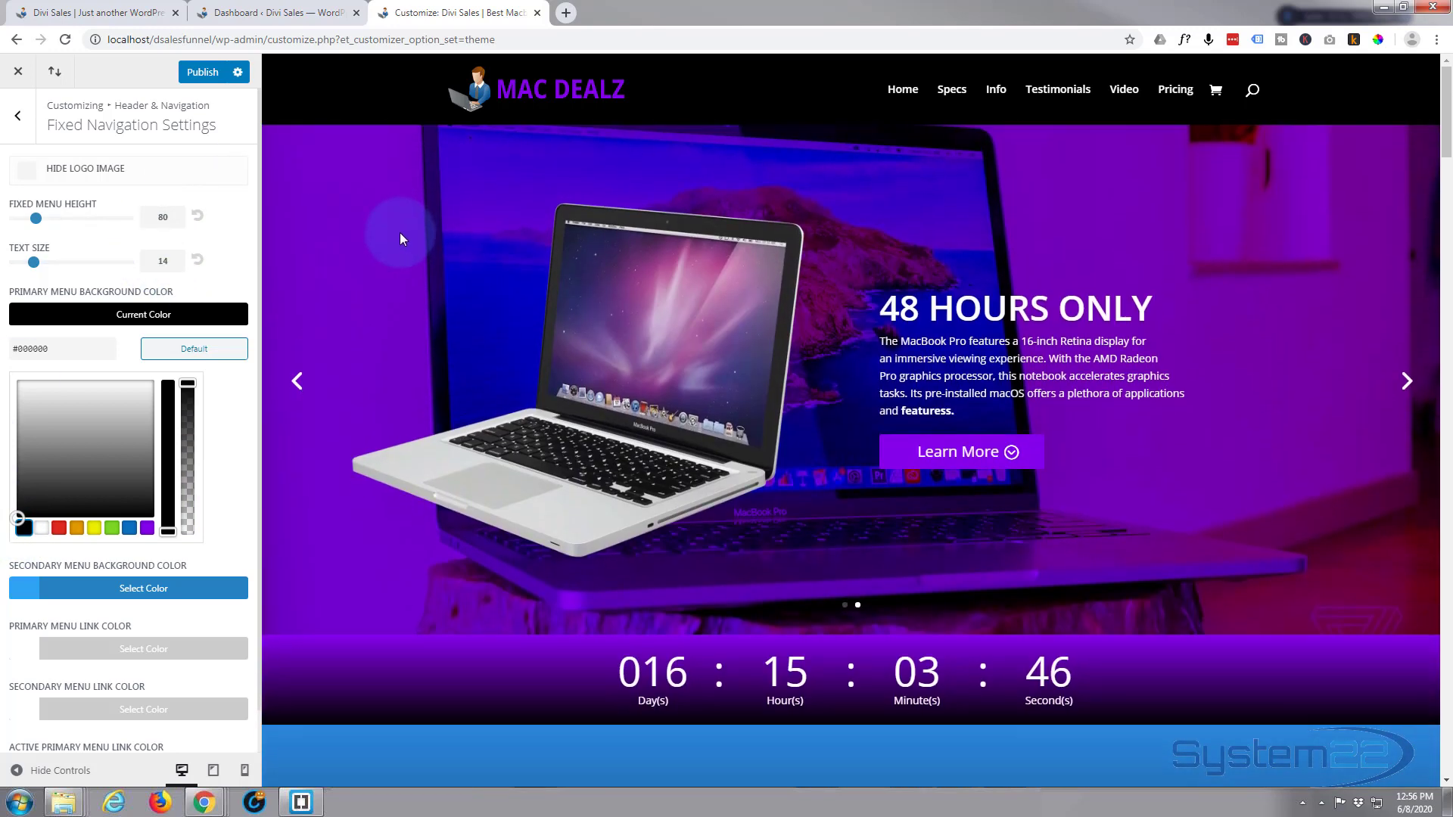
{"action": "left_click", "coordinate": [202, 73]}
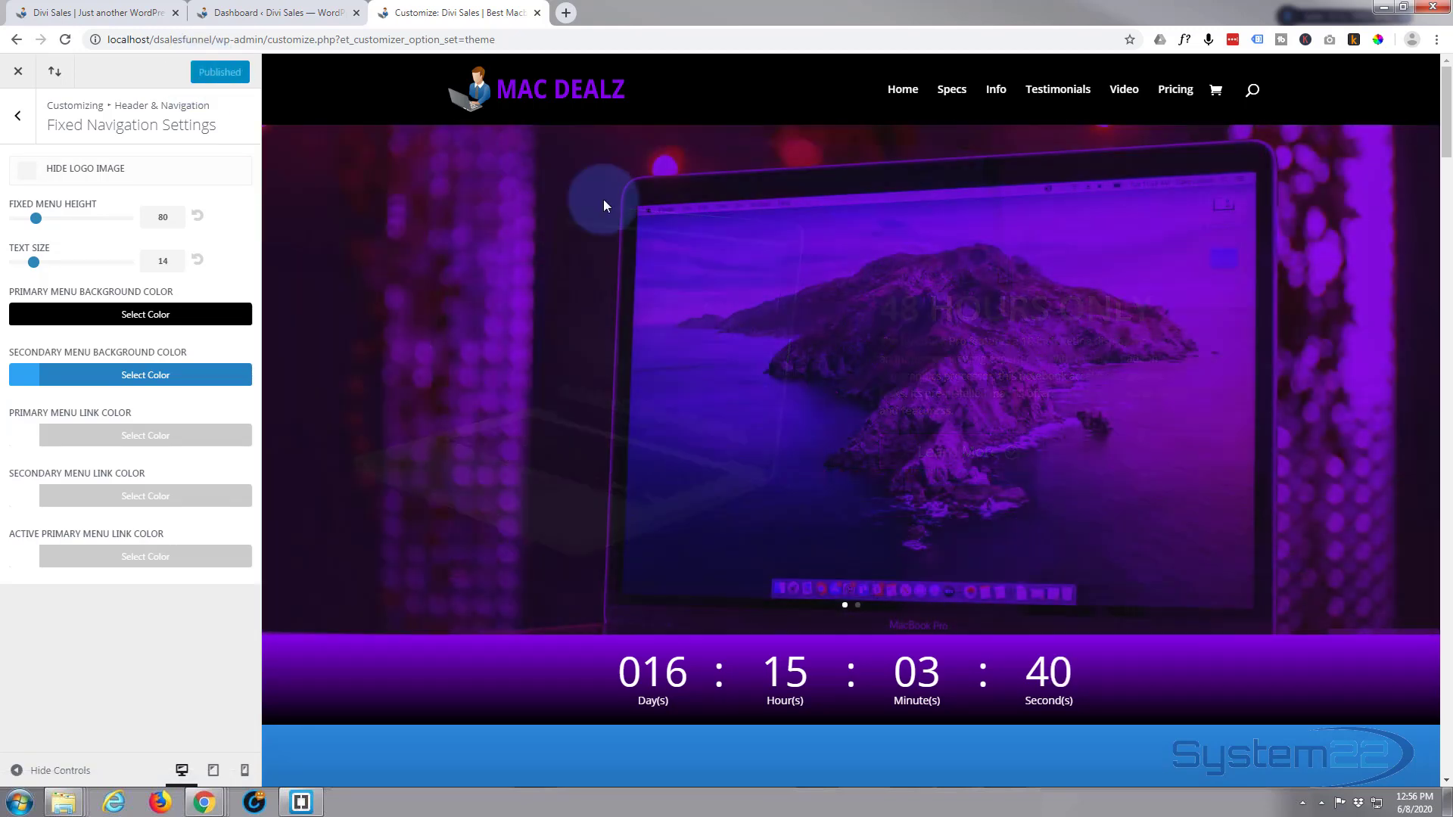
- Test the Learn More, More Info and Full story buttons in the page preview to check where each one leads
{"action": "scroll", "coordinate": [810, 301], "scroll_direction": "down", "scroll_amount": 4}
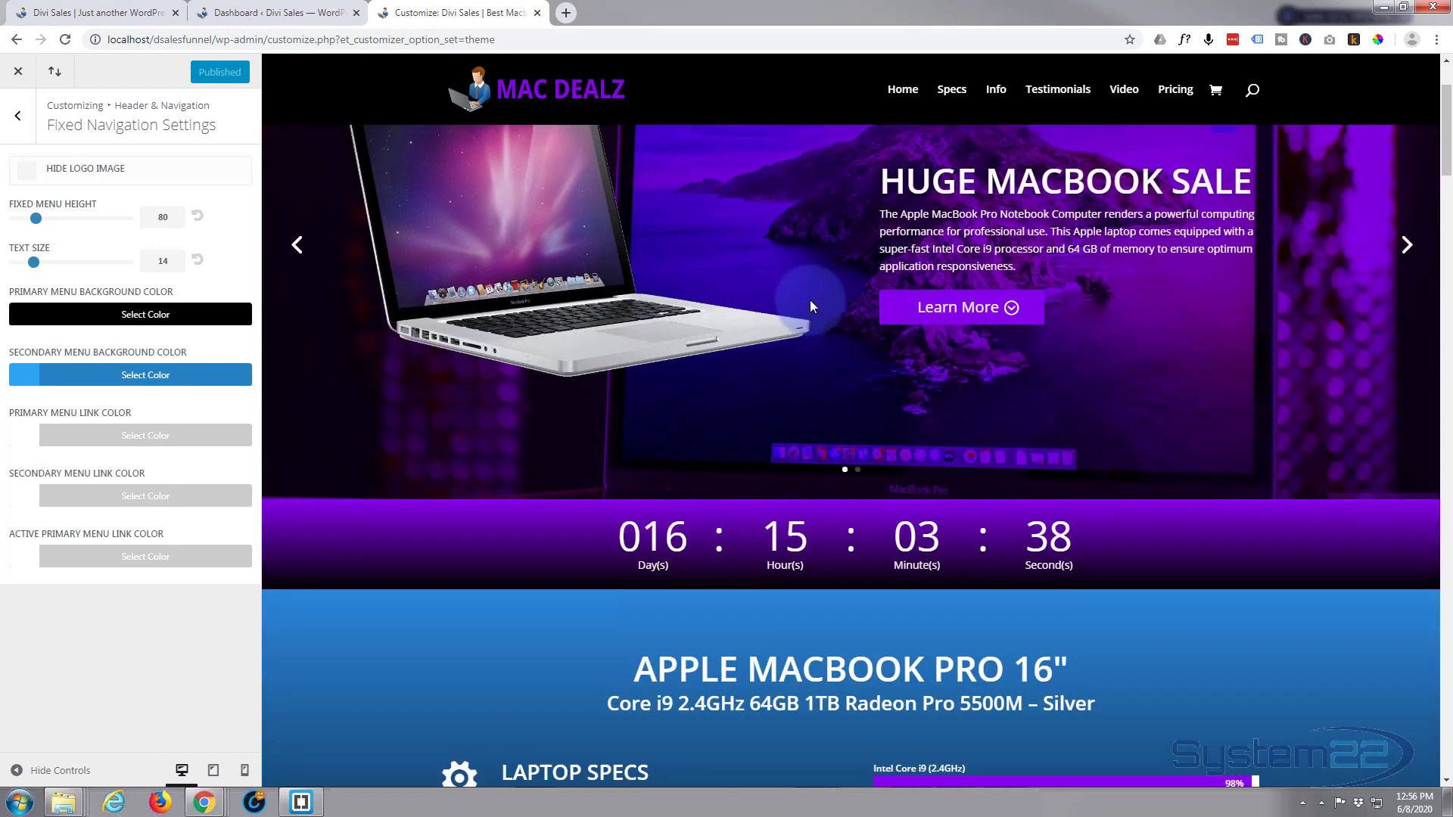
{"action": "scroll", "coordinate": [807, 301], "scroll_direction": "up", "scroll_amount": 2}
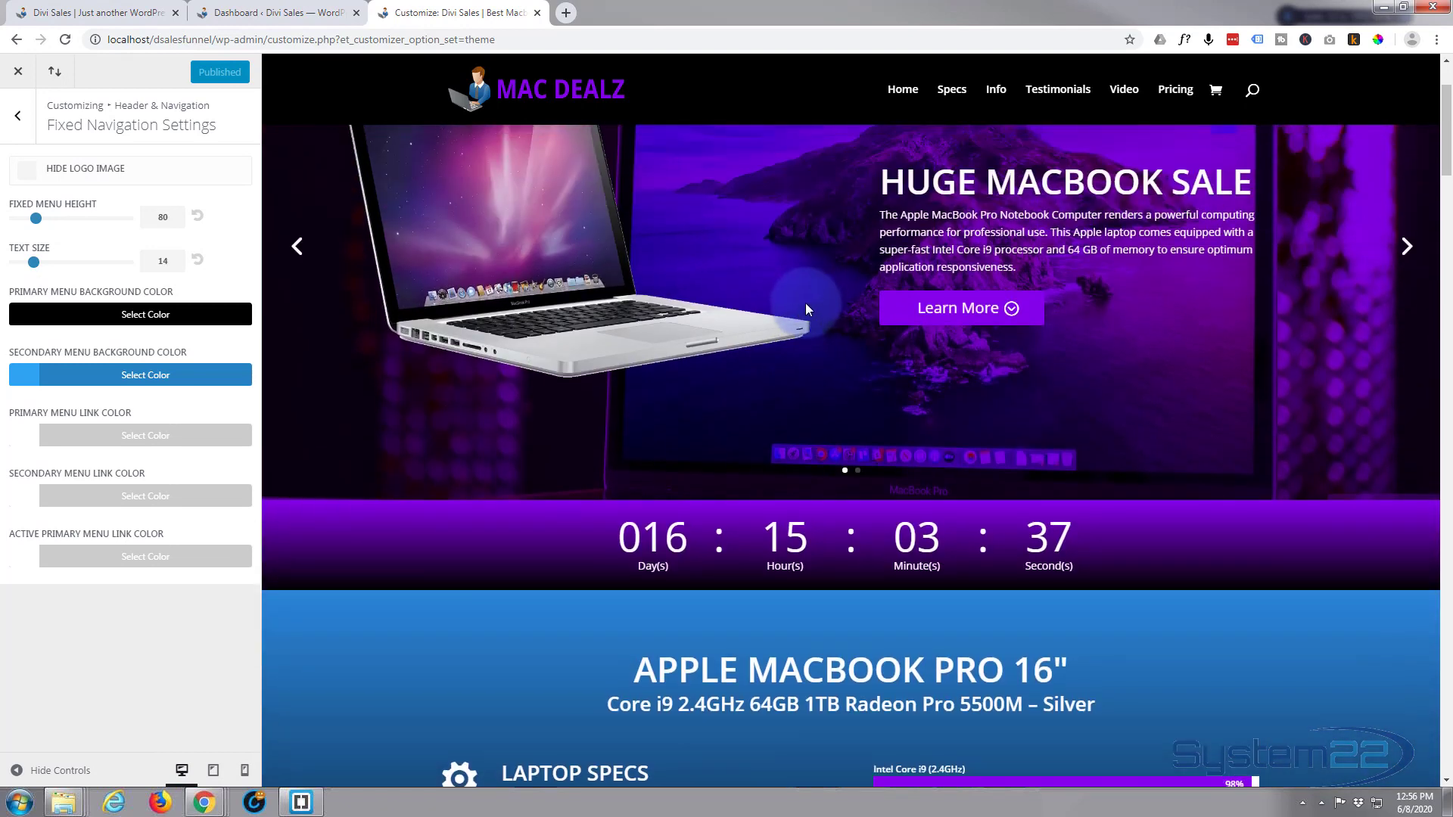
{"action": "left_click", "coordinate": [936, 310]}
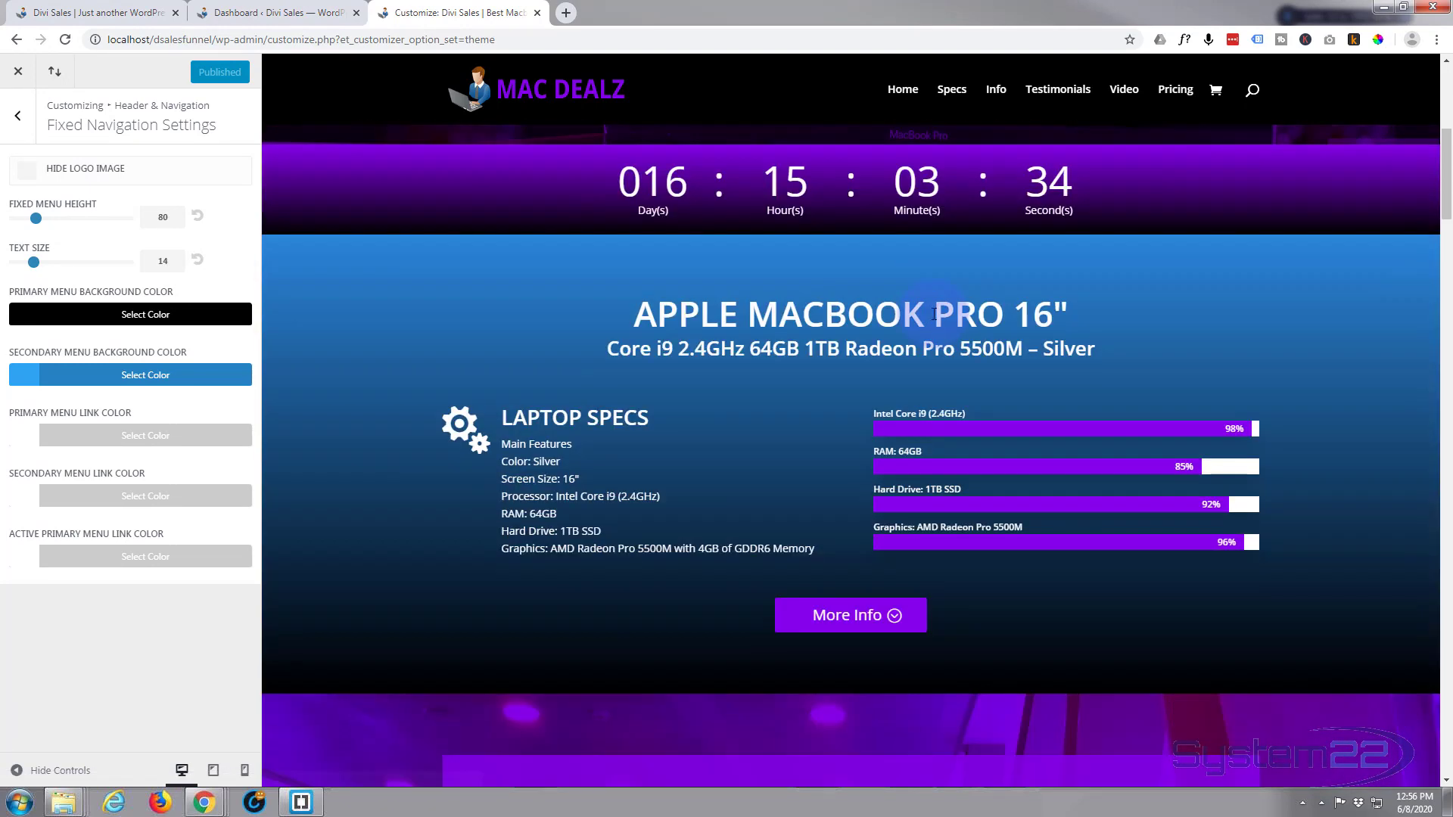
{"action": "left_click", "coordinate": [849, 529]}
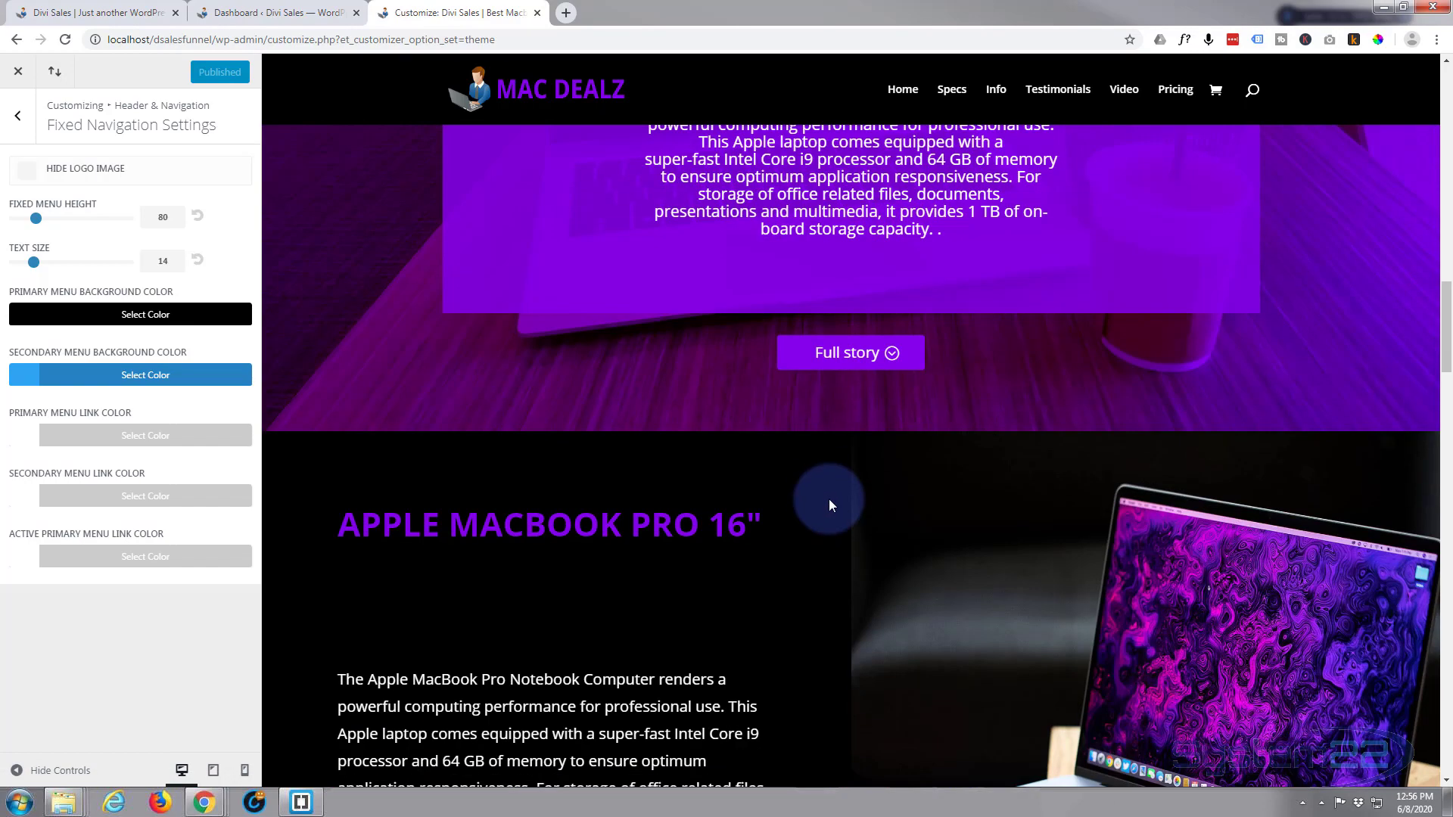
{"action": "left_click", "coordinate": [851, 358]}
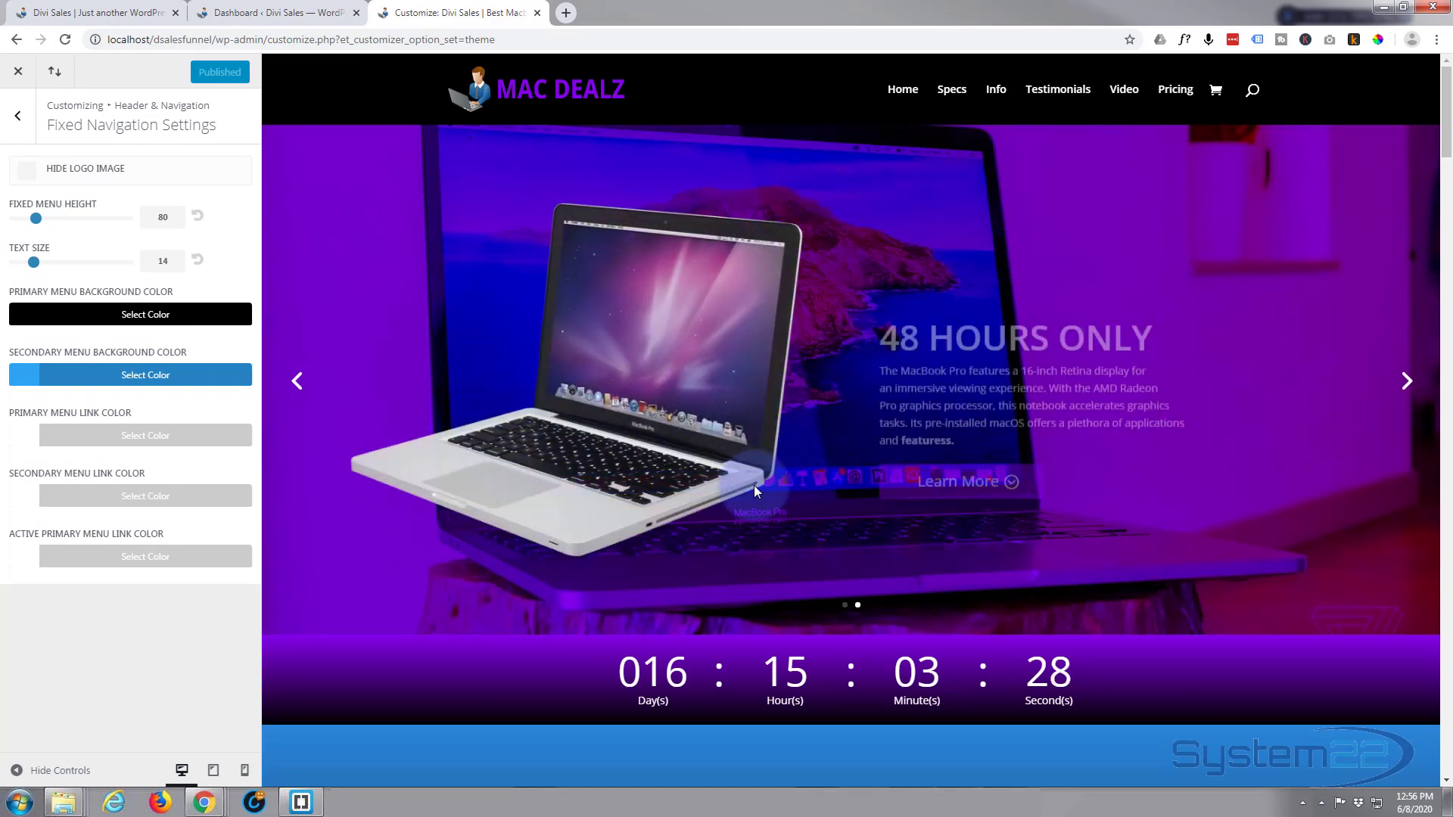
{"action": "scroll", "coordinate": [792, 479], "scroll_direction": "down", "scroll_amount": 2}
{"action": "scroll", "coordinate": [792, 479], "scroll_direction": "up", "scroll_amount": 2}
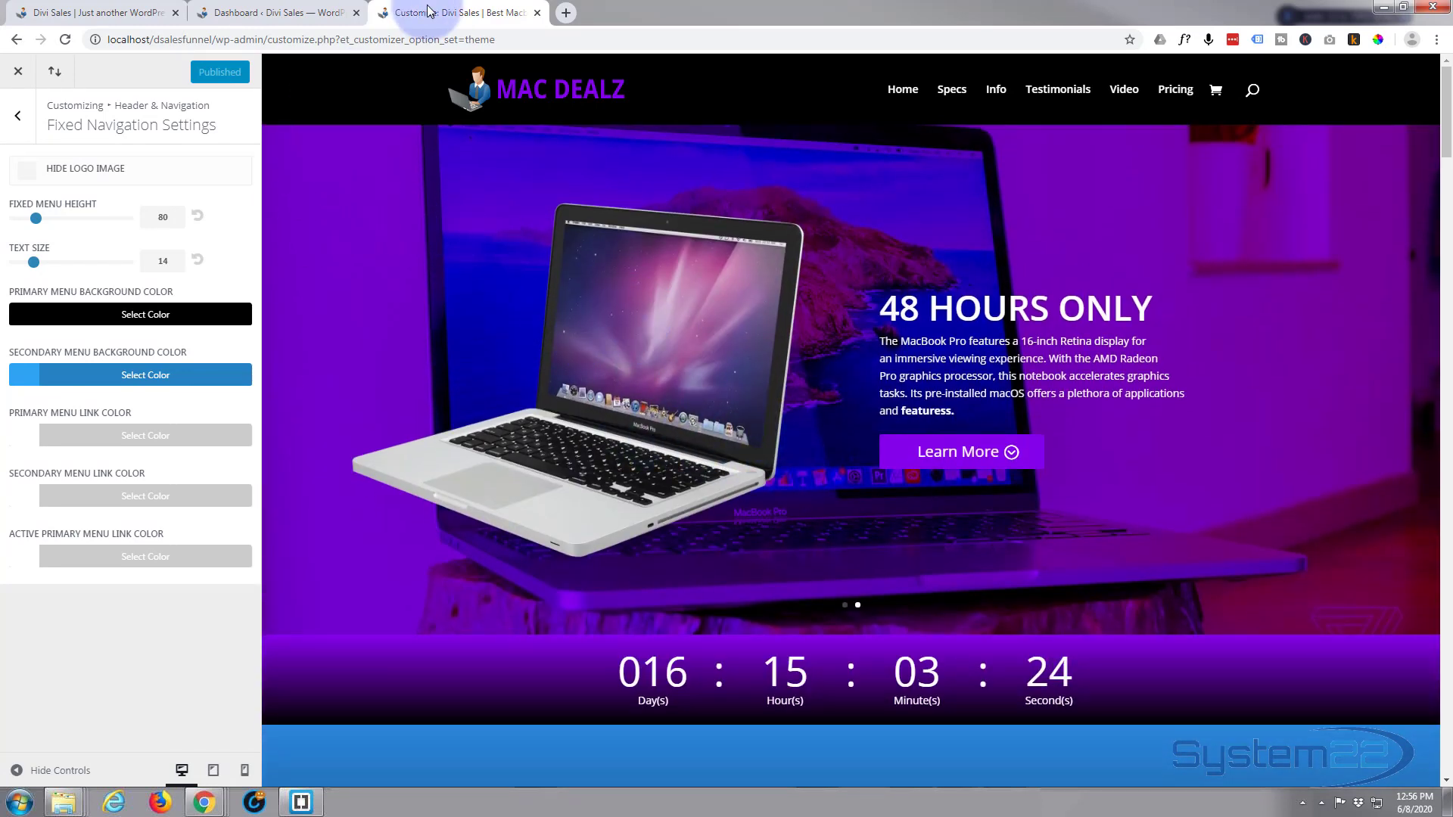
- Open the Divi Sales site from the WordPress dashboard and load its home page in the Visual Builder
{"action": "left_click", "coordinate": [266, 13]}
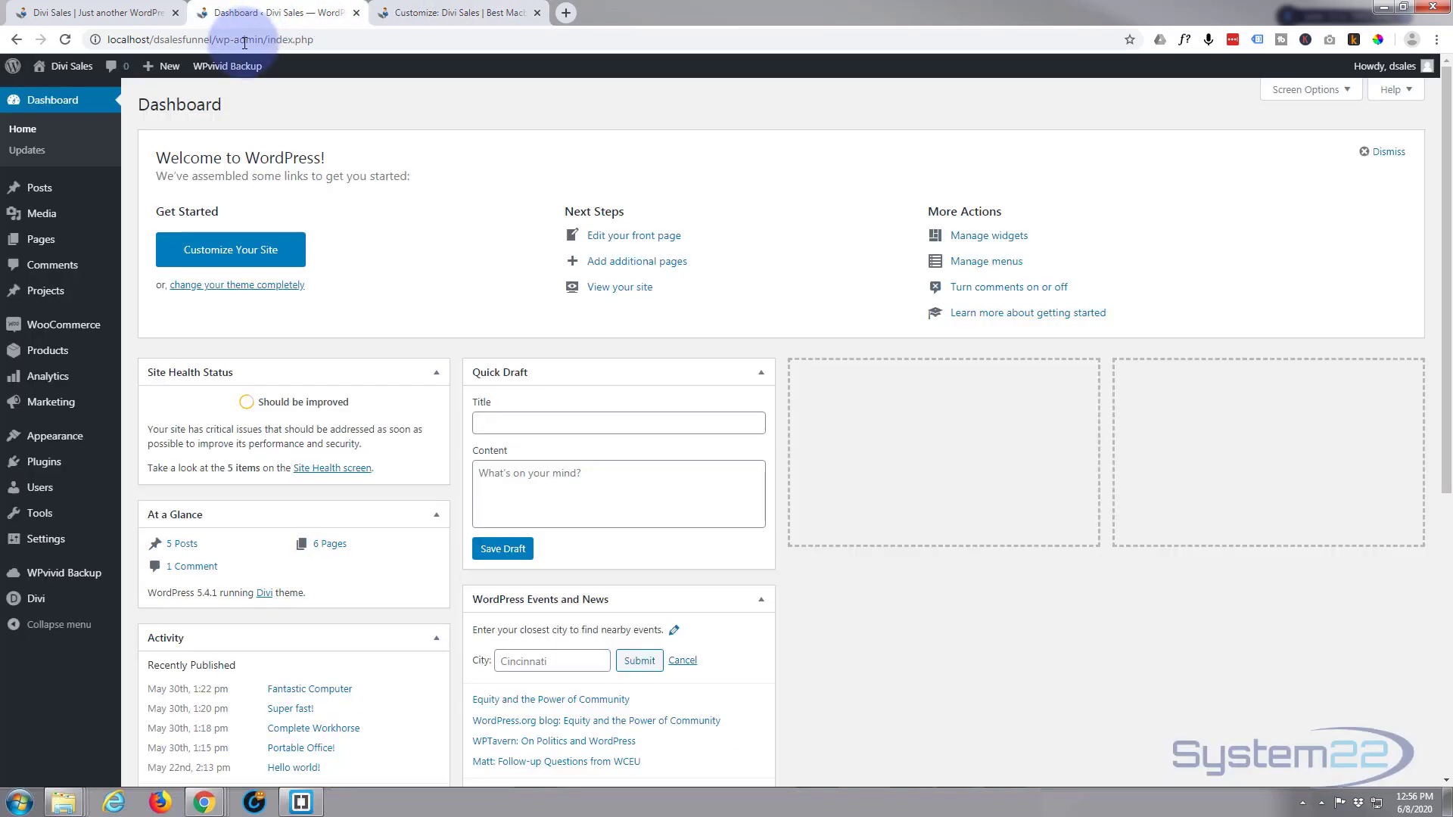
{"action": "mouse_move", "coordinate": [76, 66]}
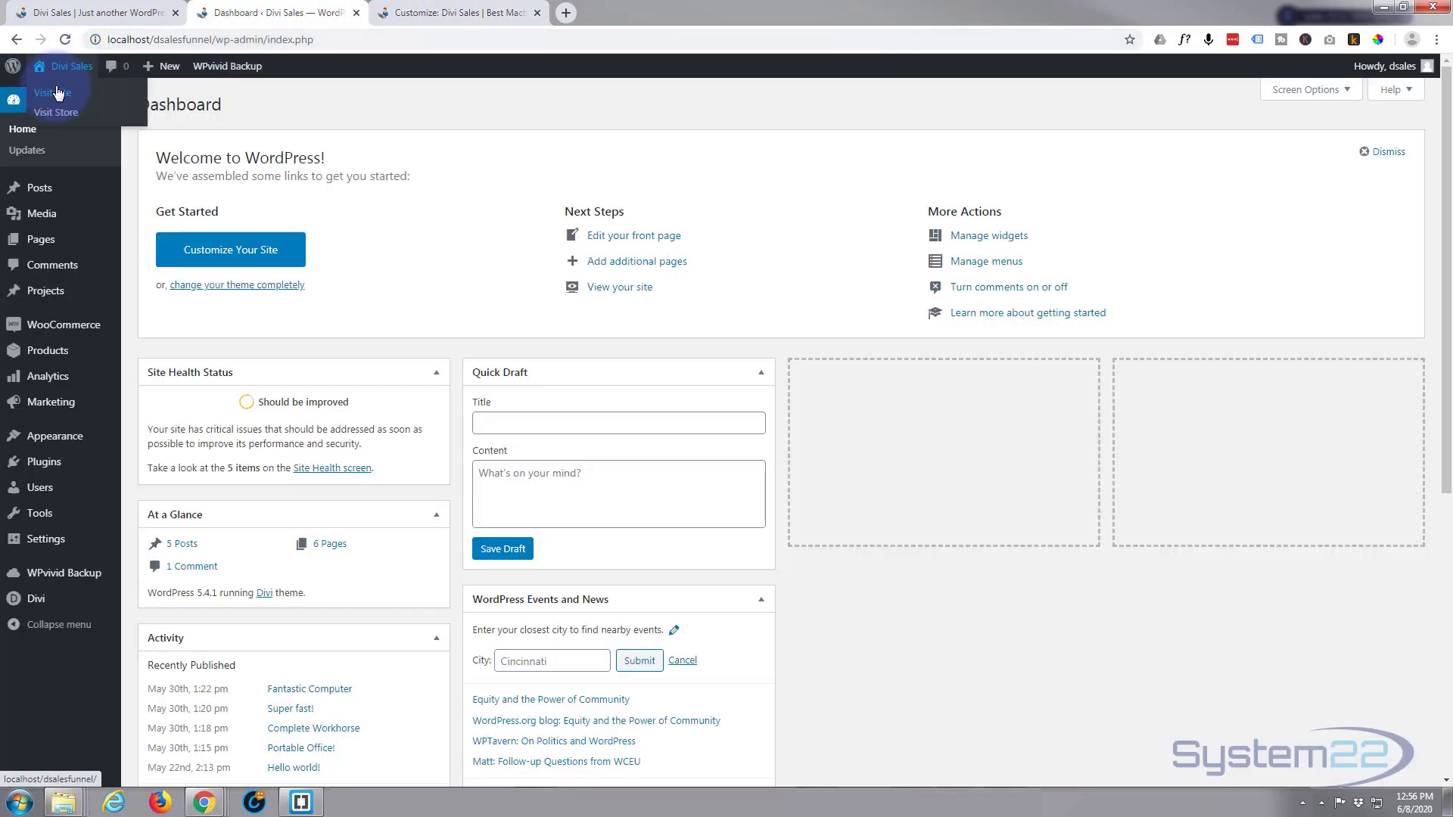
{"action": "left_click", "coordinate": [55, 94]}
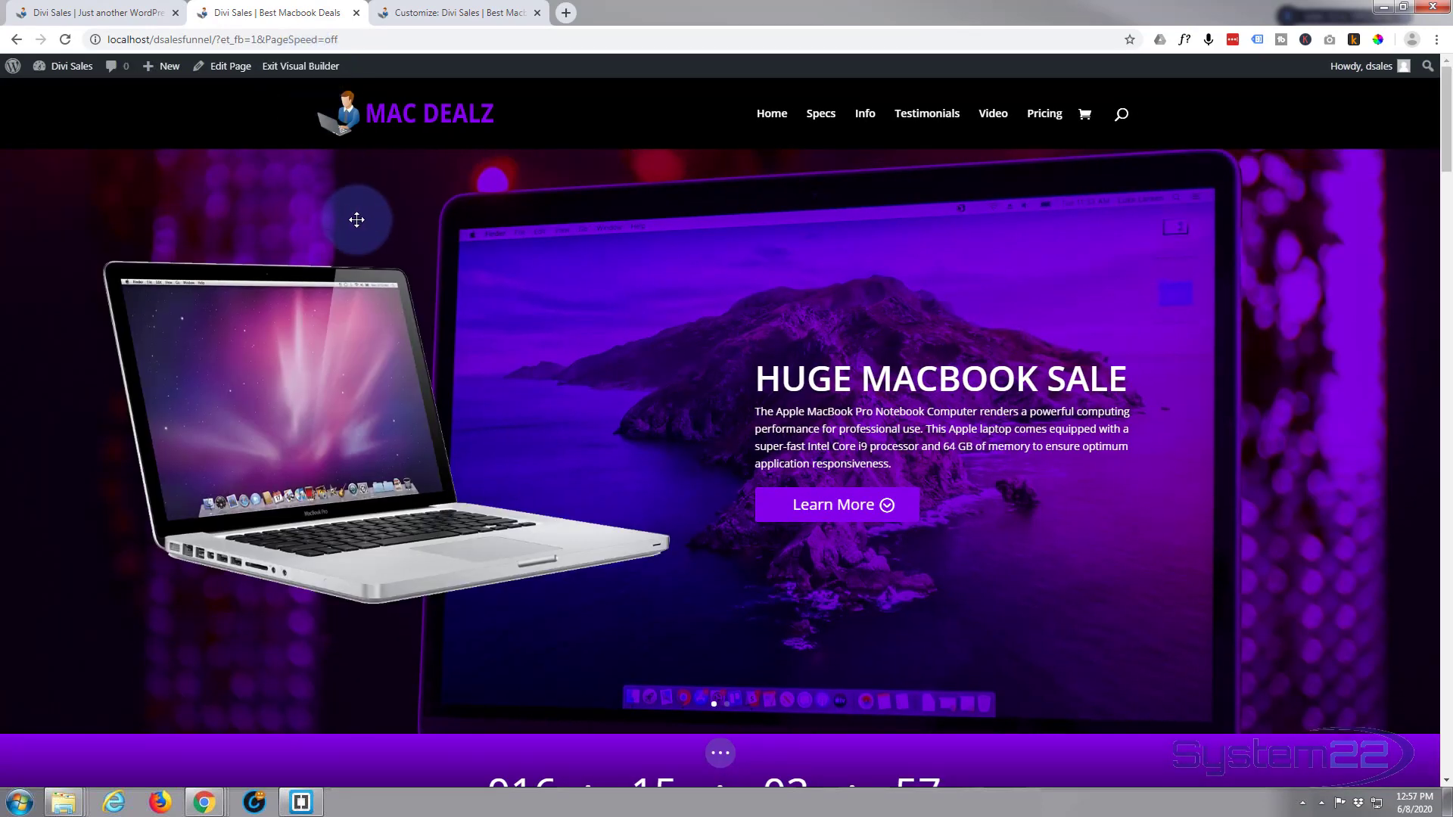
- Examine the page's sections and buttons from the header down to the black Apple MacBook Pro 16" section below the Full story button
{"action": "scroll", "coordinate": [363, 220], "scroll_direction": "down", "scroll_amount": 3}
{"action": "scroll", "coordinate": [432, 207], "scroll_direction": "down", "scroll_amount": 2}
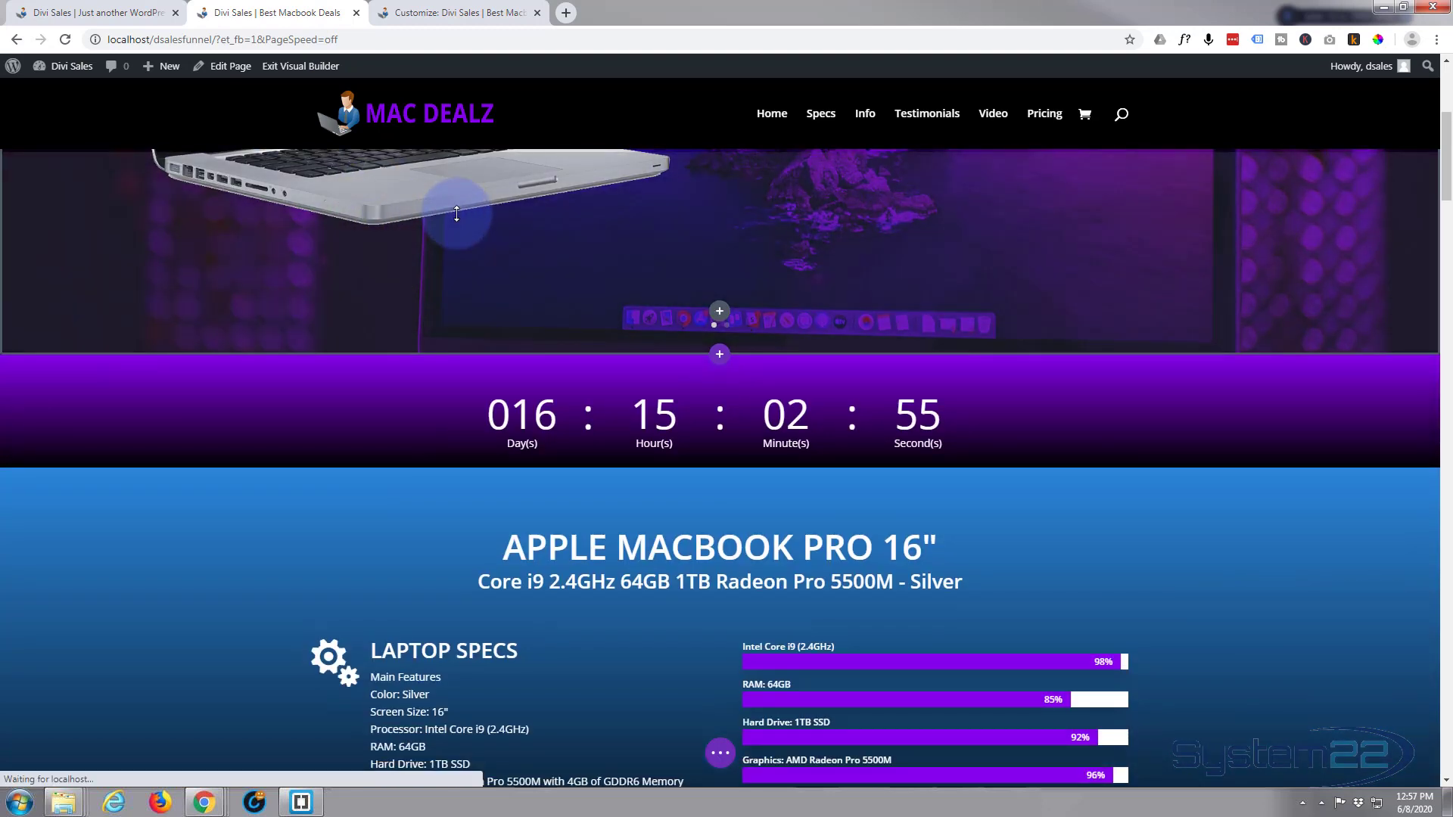
{"action": "scroll", "coordinate": [473, 234], "scroll_direction": "down", "scroll_amount": 2}
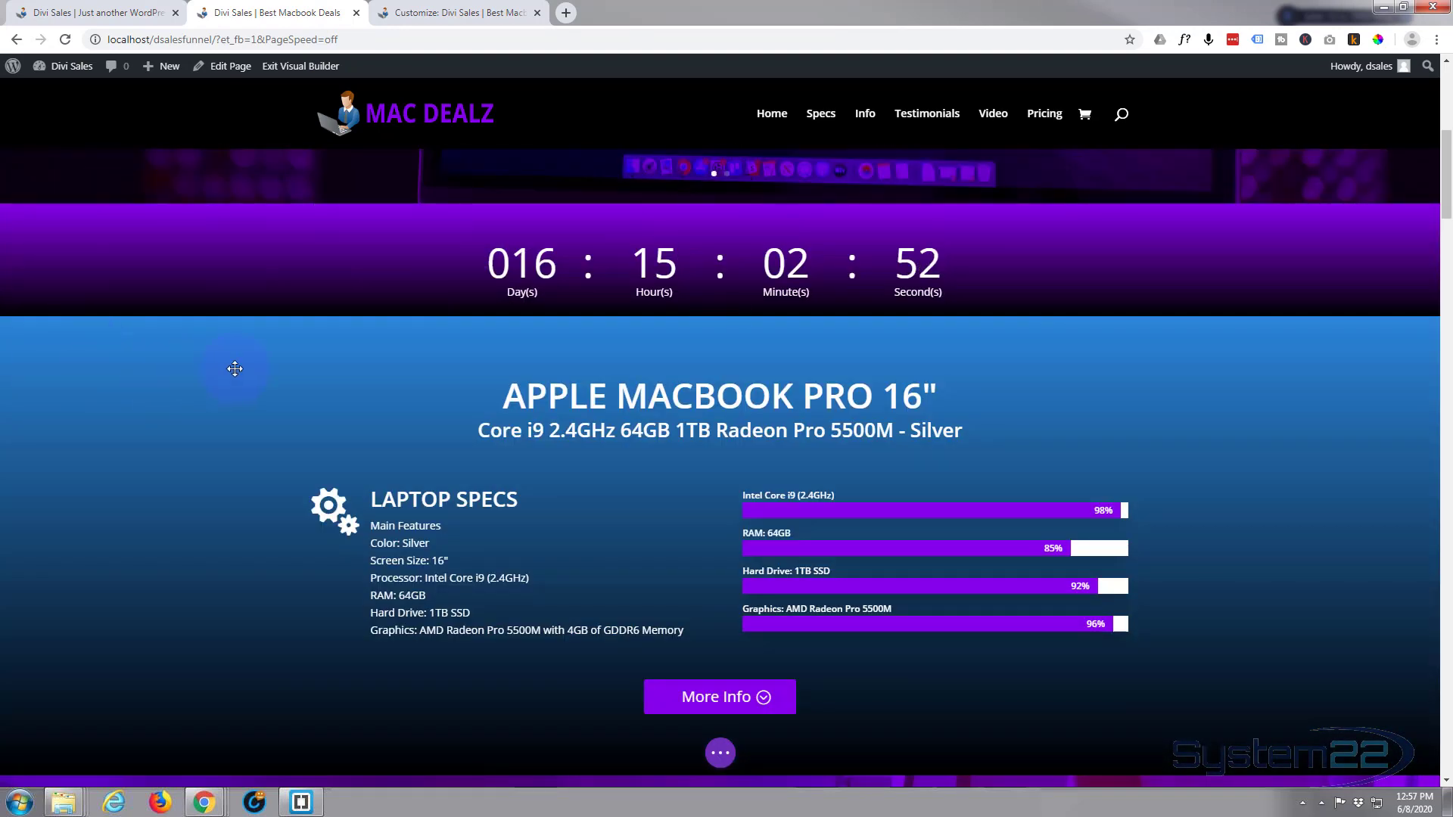
{"action": "mouse_move", "coordinate": [185, 387]}
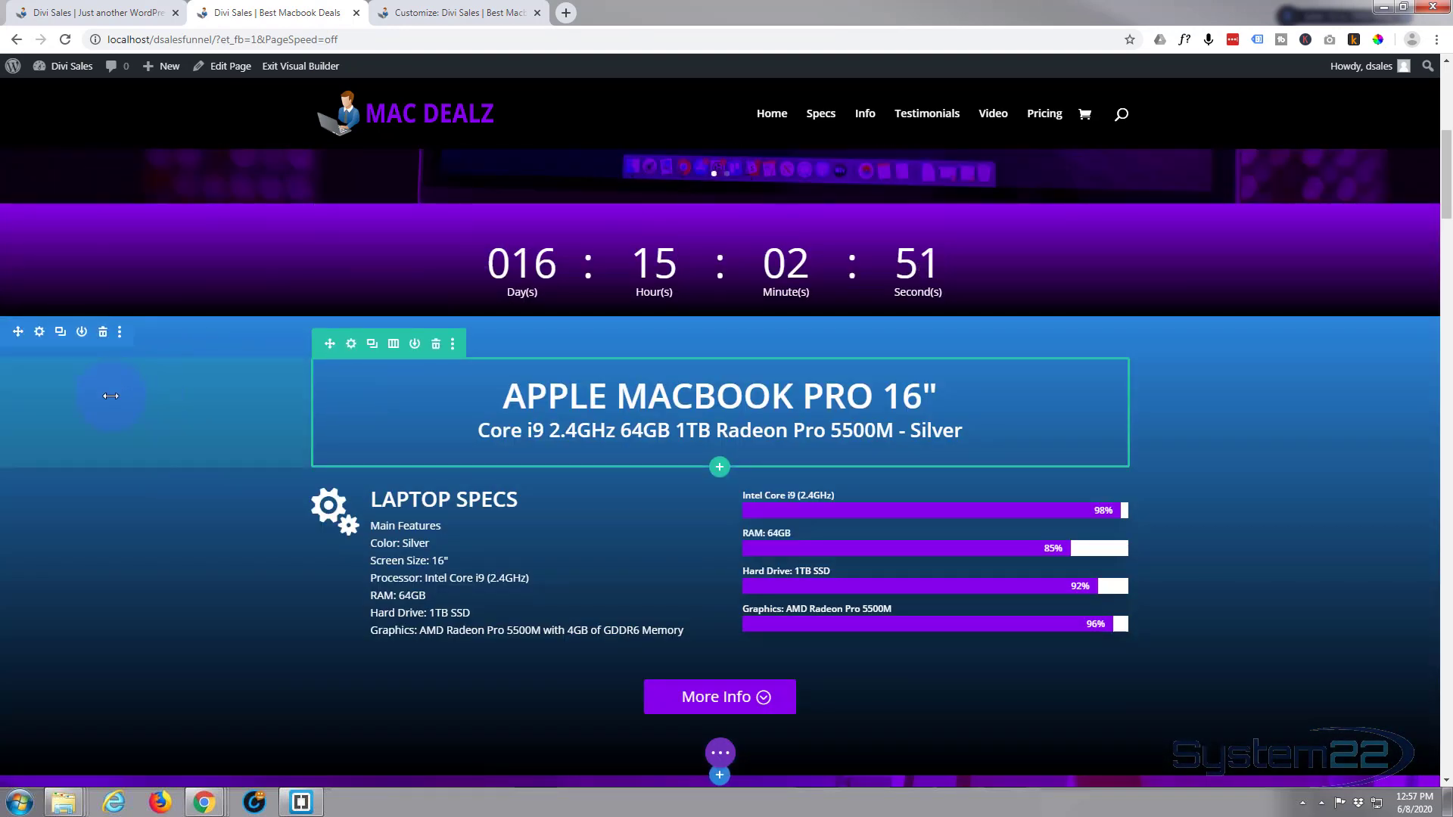
{"action": "scroll", "coordinate": [170, 443], "scroll_direction": "down", "scroll_amount": 8}
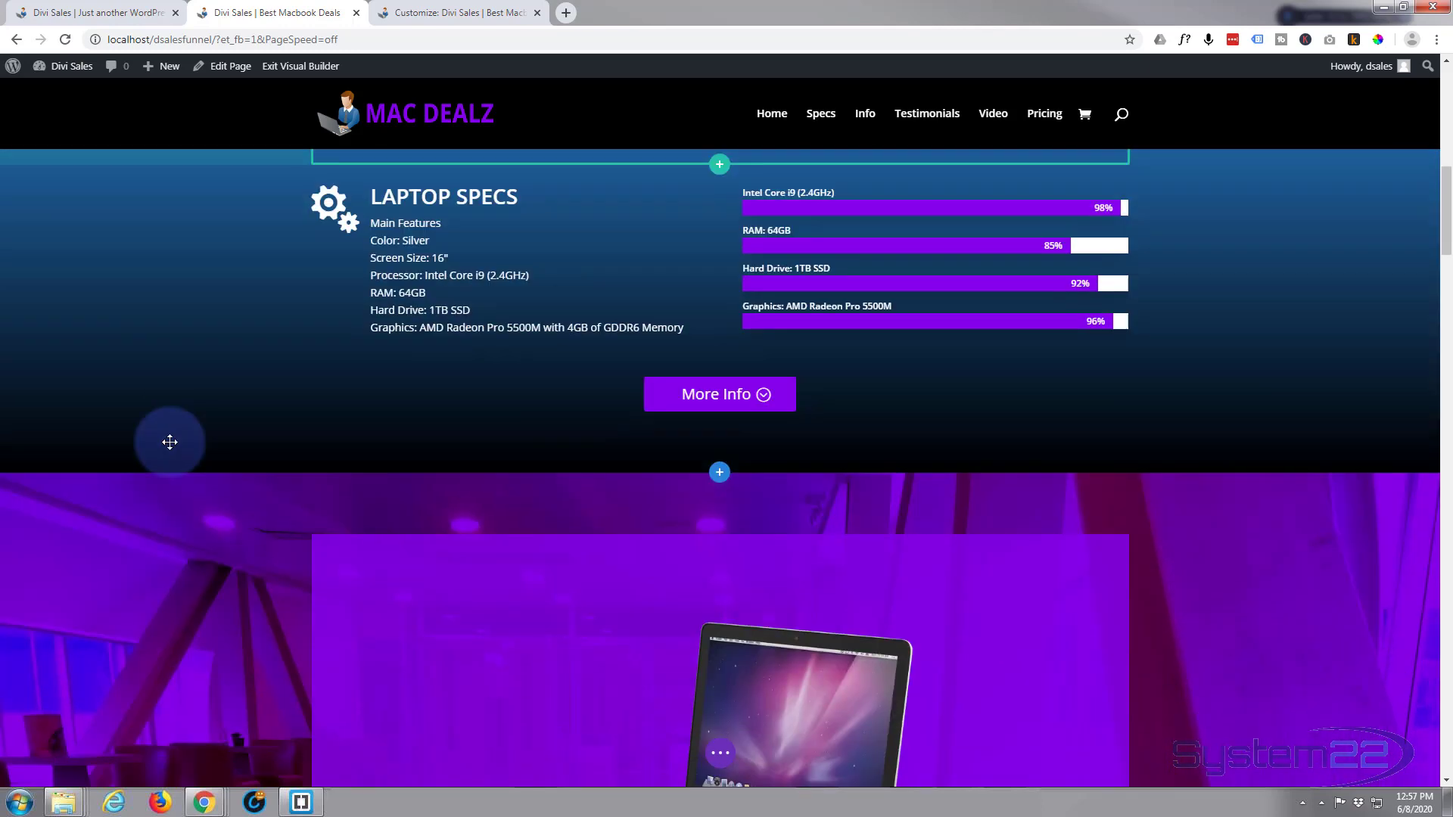
{"action": "scroll", "coordinate": [170, 440], "scroll_direction": "down", "scroll_amount": 7}
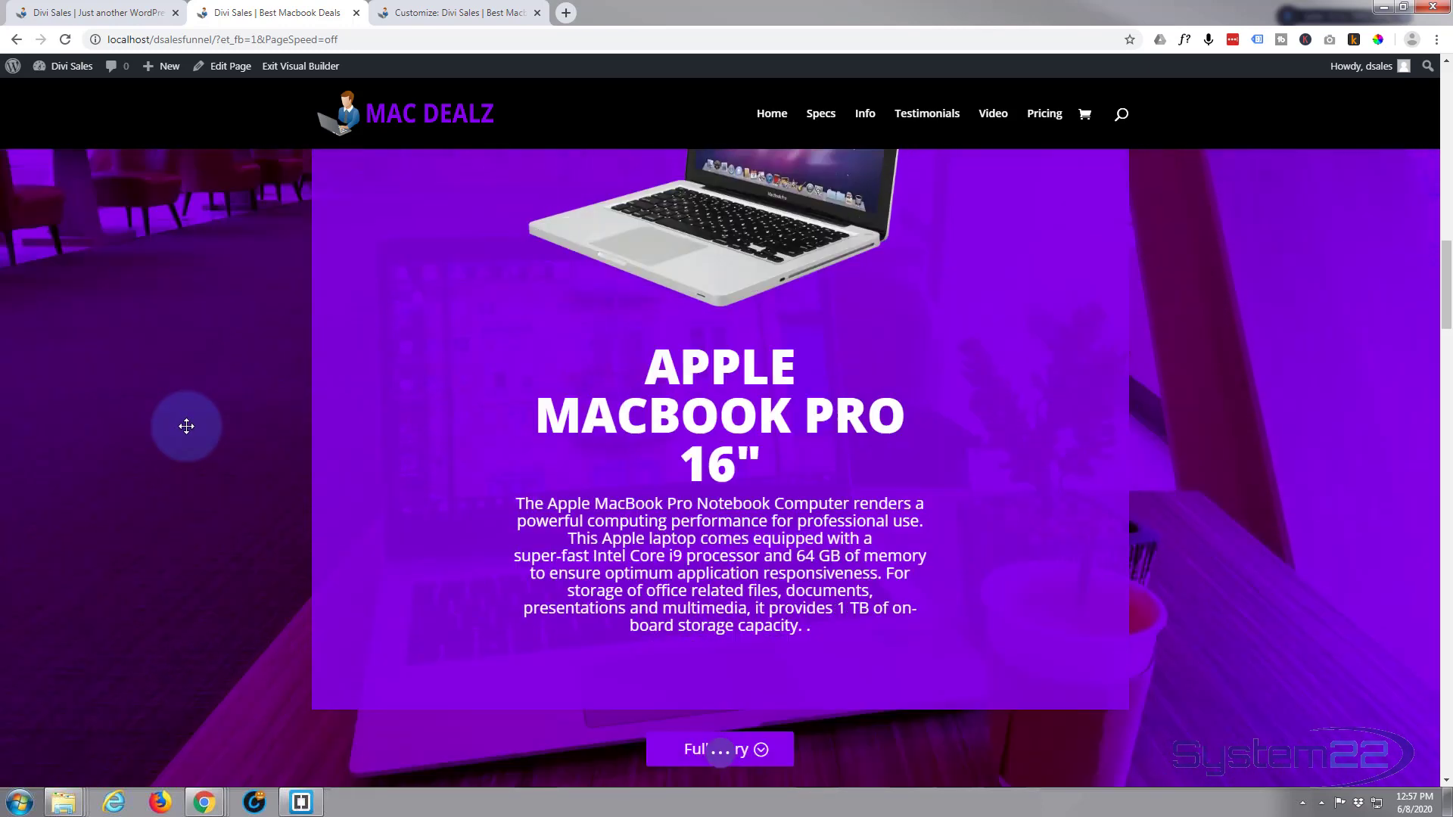
{"action": "scroll", "coordinate": [186, 426], "scroll_direction": "down", "scroll_amount": 2}
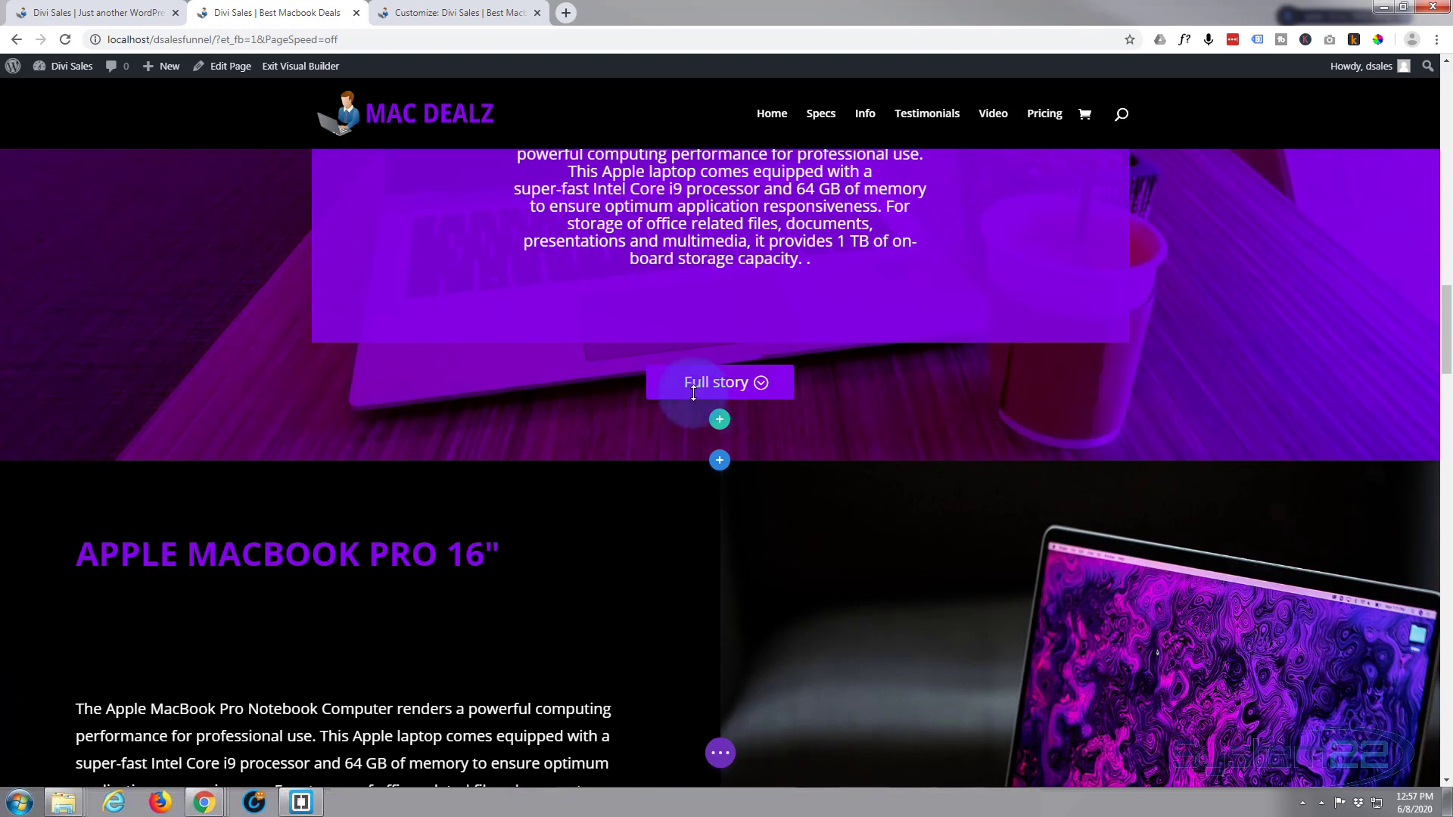
{"action": "mouse_move", "coordinate": [671, 383]}
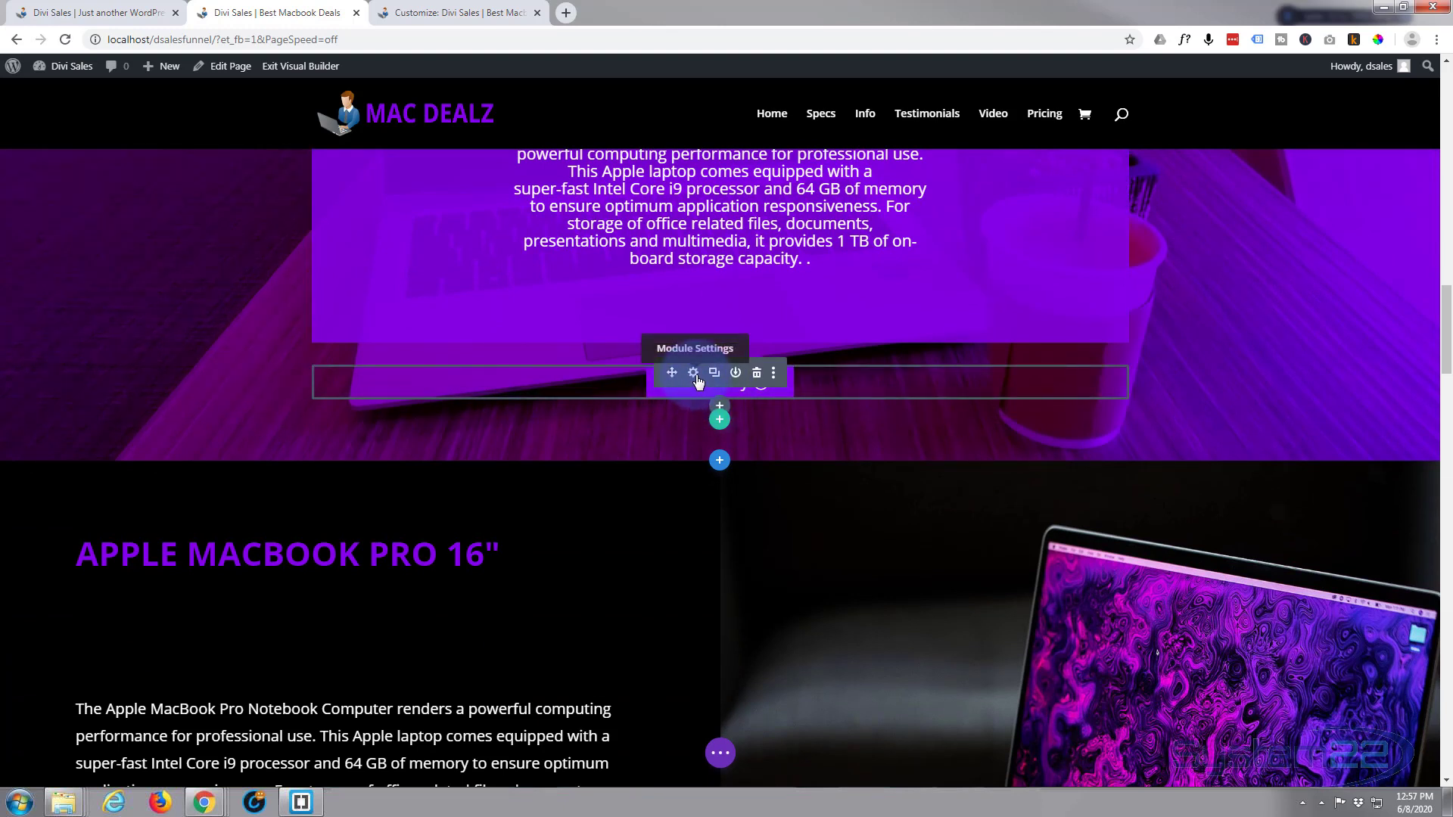
{"action": "scroll", "coordinate": [422, 532], "scroll_direction": "down", "scroll_amount": 3}
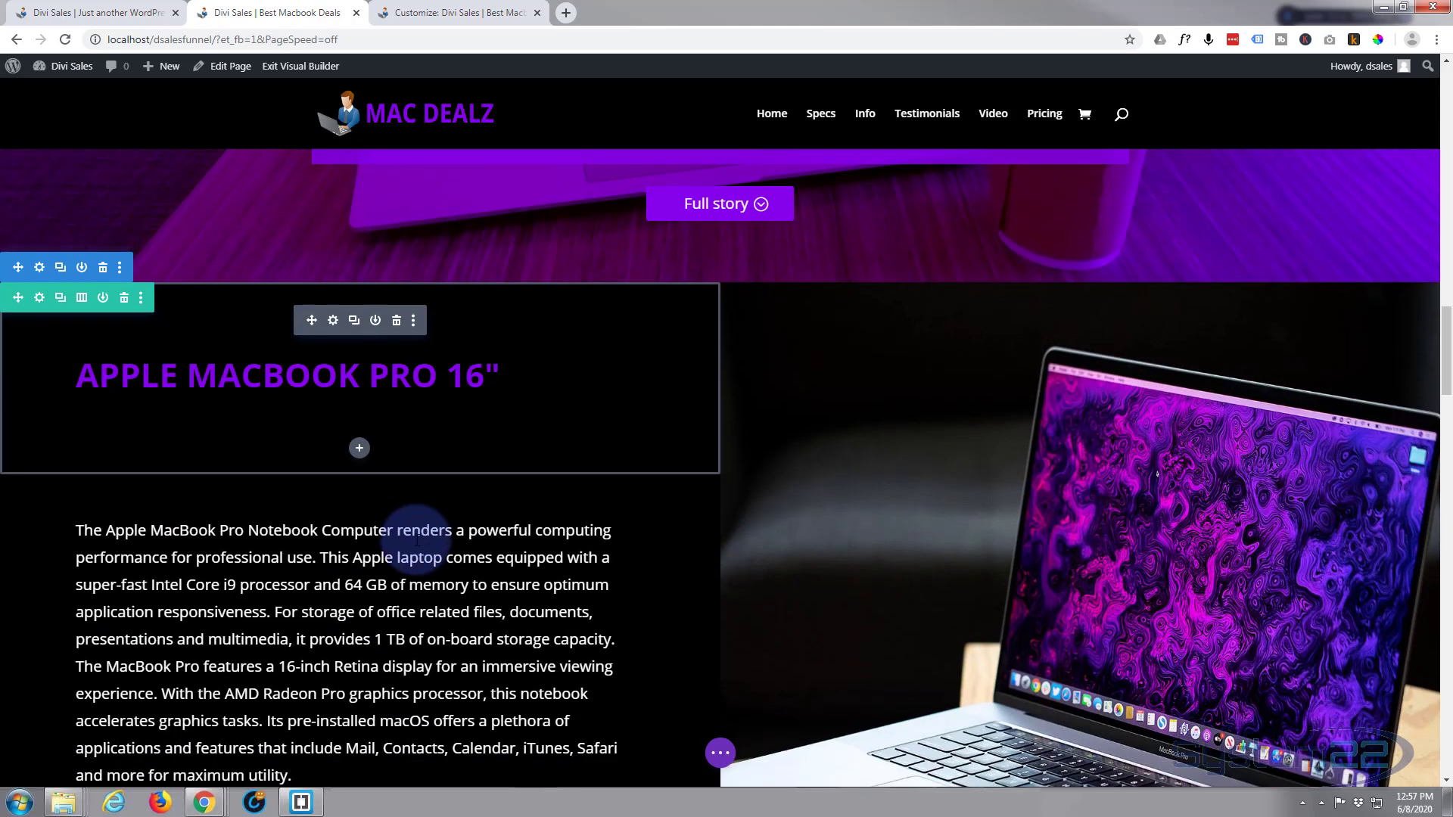
{"action": "scroll", "coordinate": [422, 532], "scroll_direction": "down", "scroll_amount": 1}
{"action": "scroll", "coordinate": [420, 530], "scroll_direction": "down", "scroll_amount": 1}
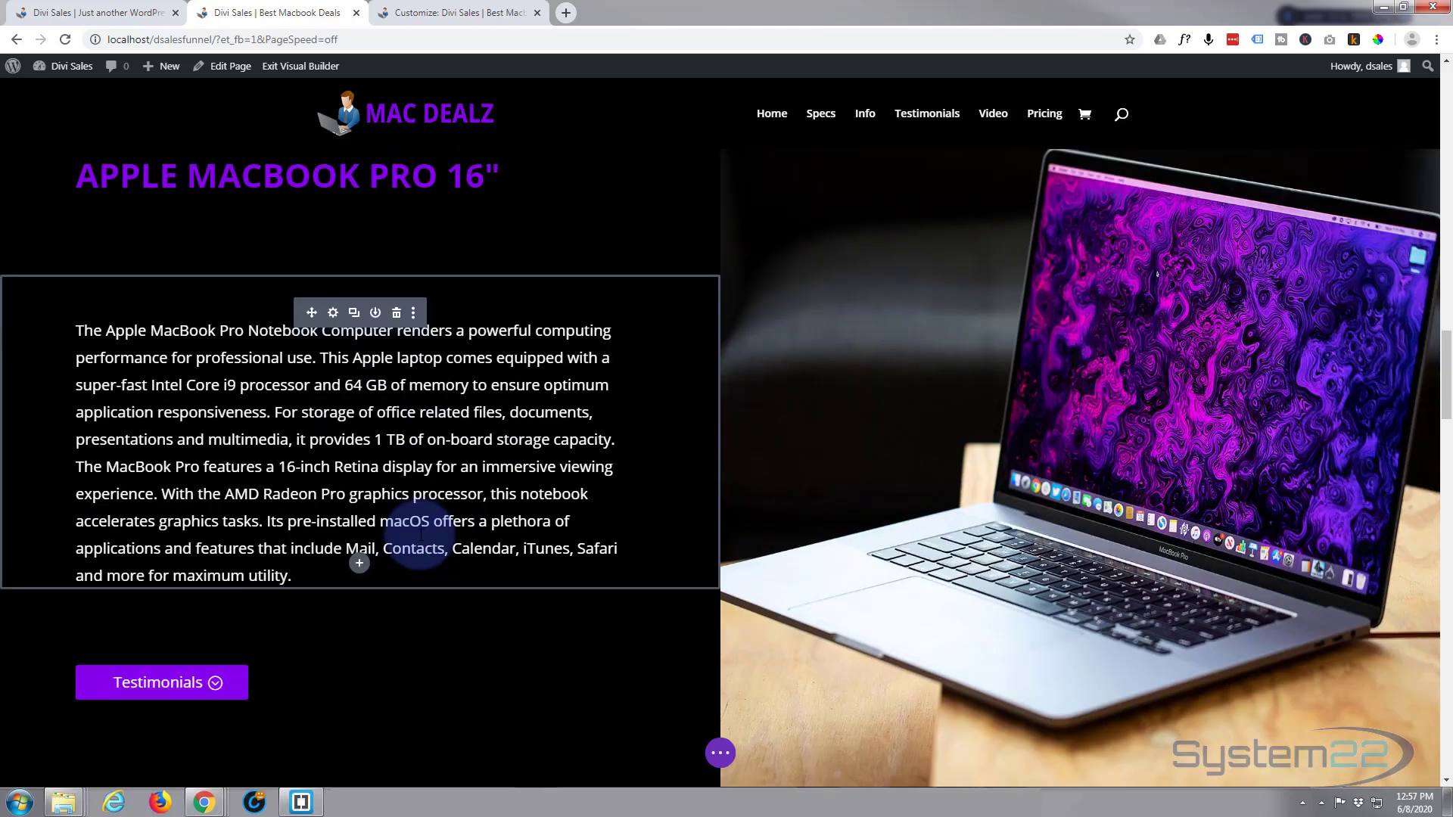
{"action": "scroll", "coordinate": [356, 561], "scroll_direction": "up", "scroll_amount": 2}
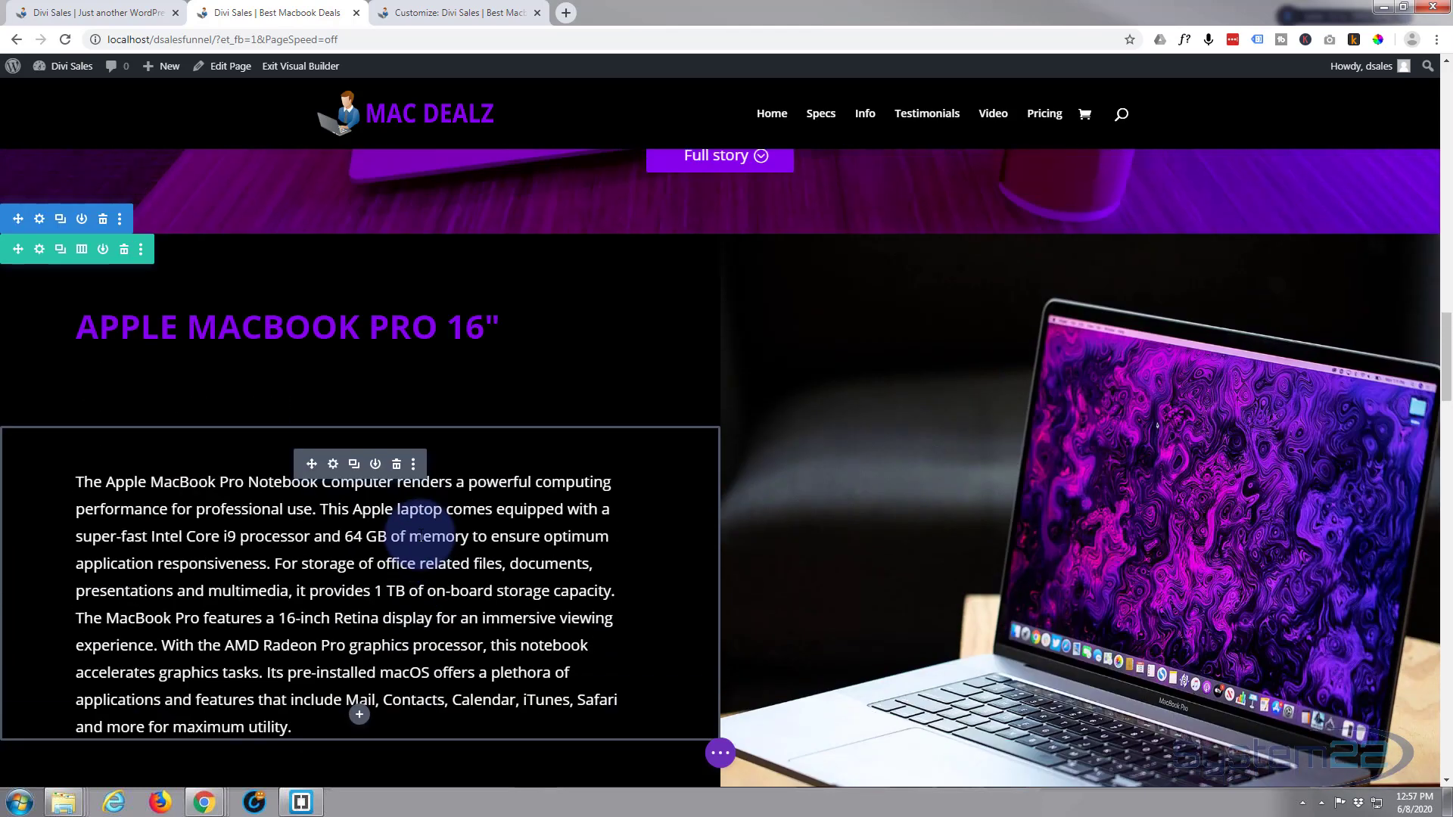
- Look up the CSS ID of the black Apple MacBook Pro 16" section, and close its settings without changes
{"action": "left_click", "coordinate": [39, 221]}
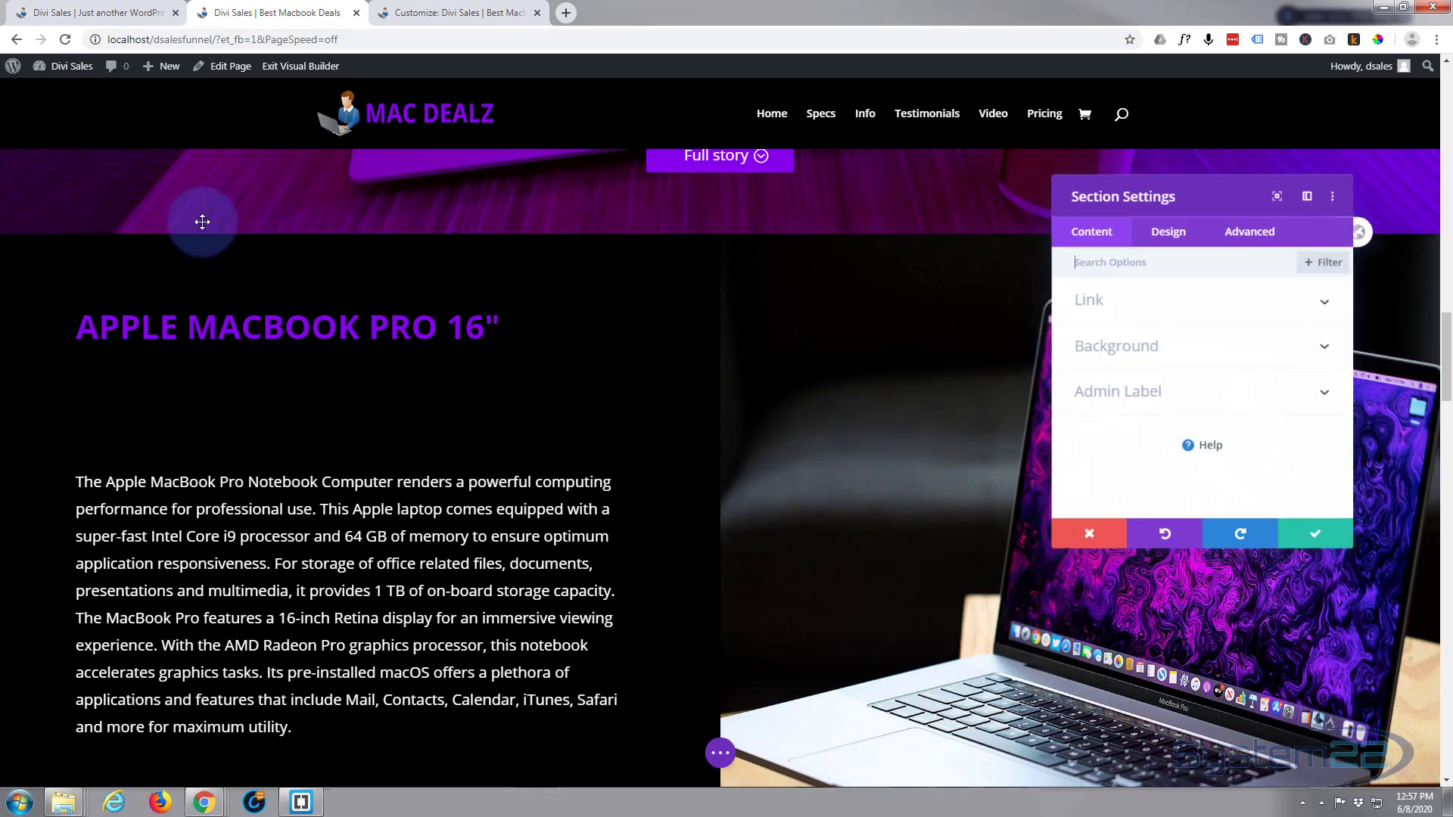
{"action": "left_click", "coordinate": [1256, 235]}
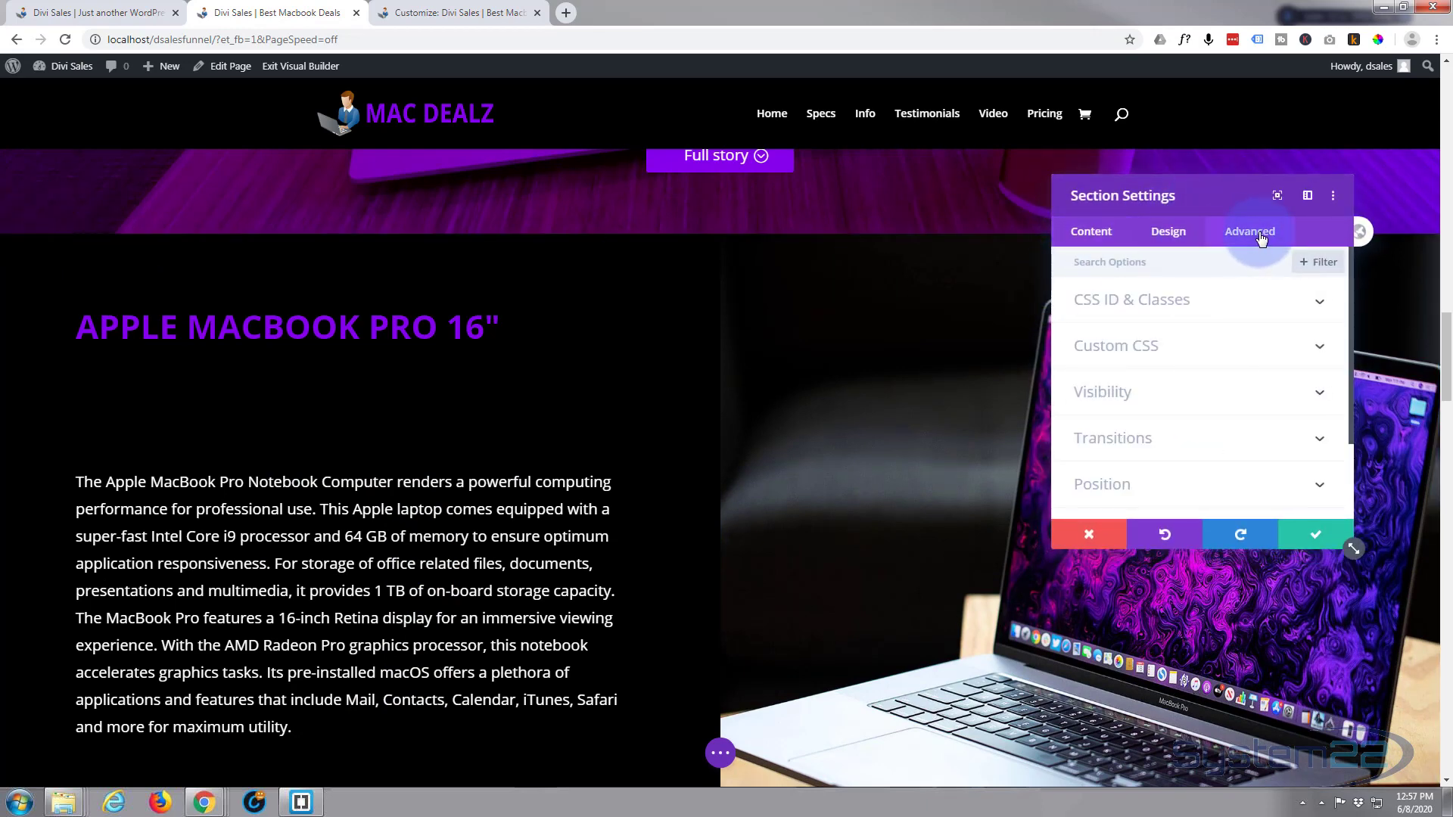
{"action": "left_click", "coordinate": [1235, 298]}
{"action": "left_click", "coordinate": [1092, 354]}
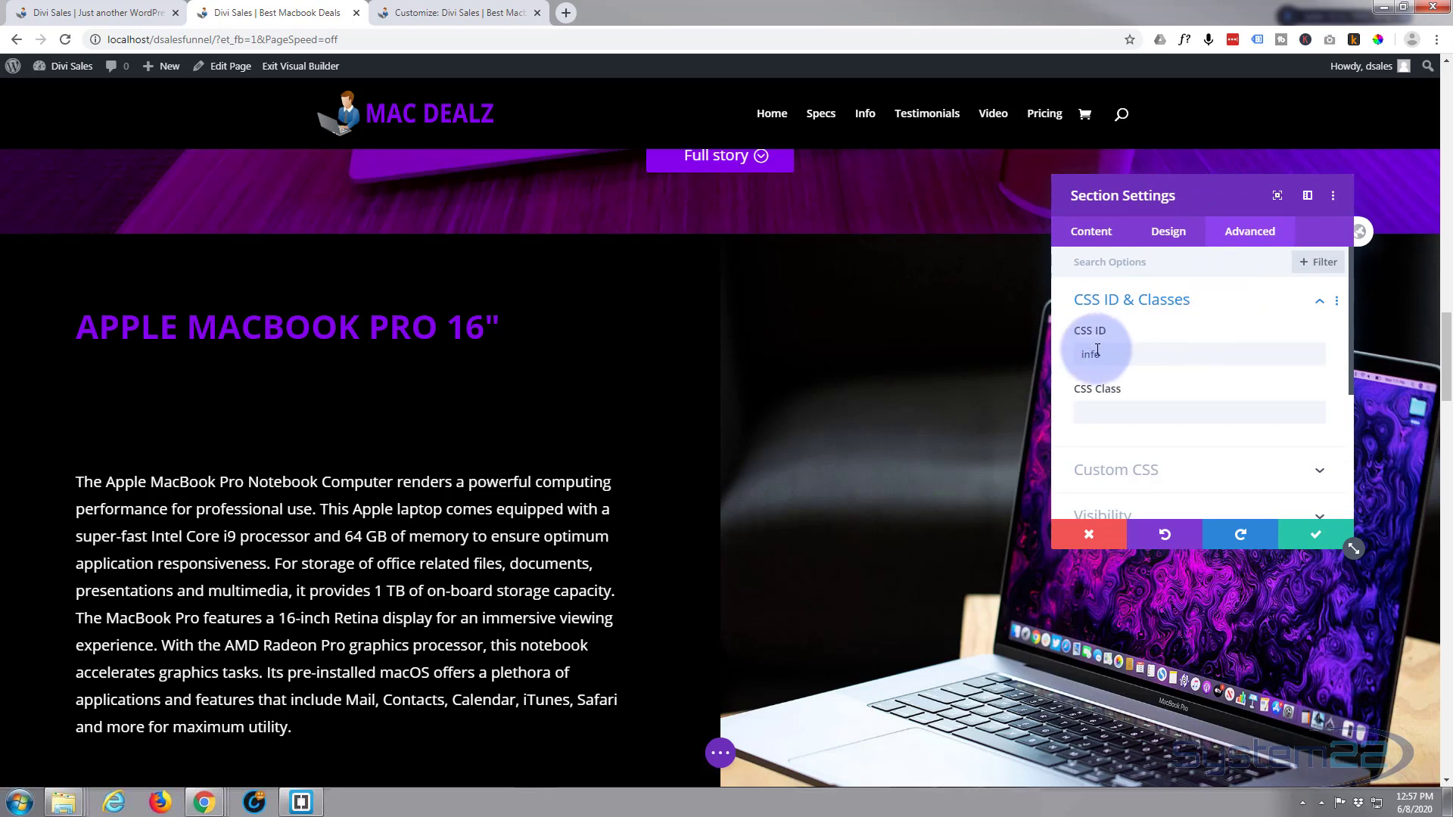
{"action": "left_click", "coordinate": [1105, 358]}
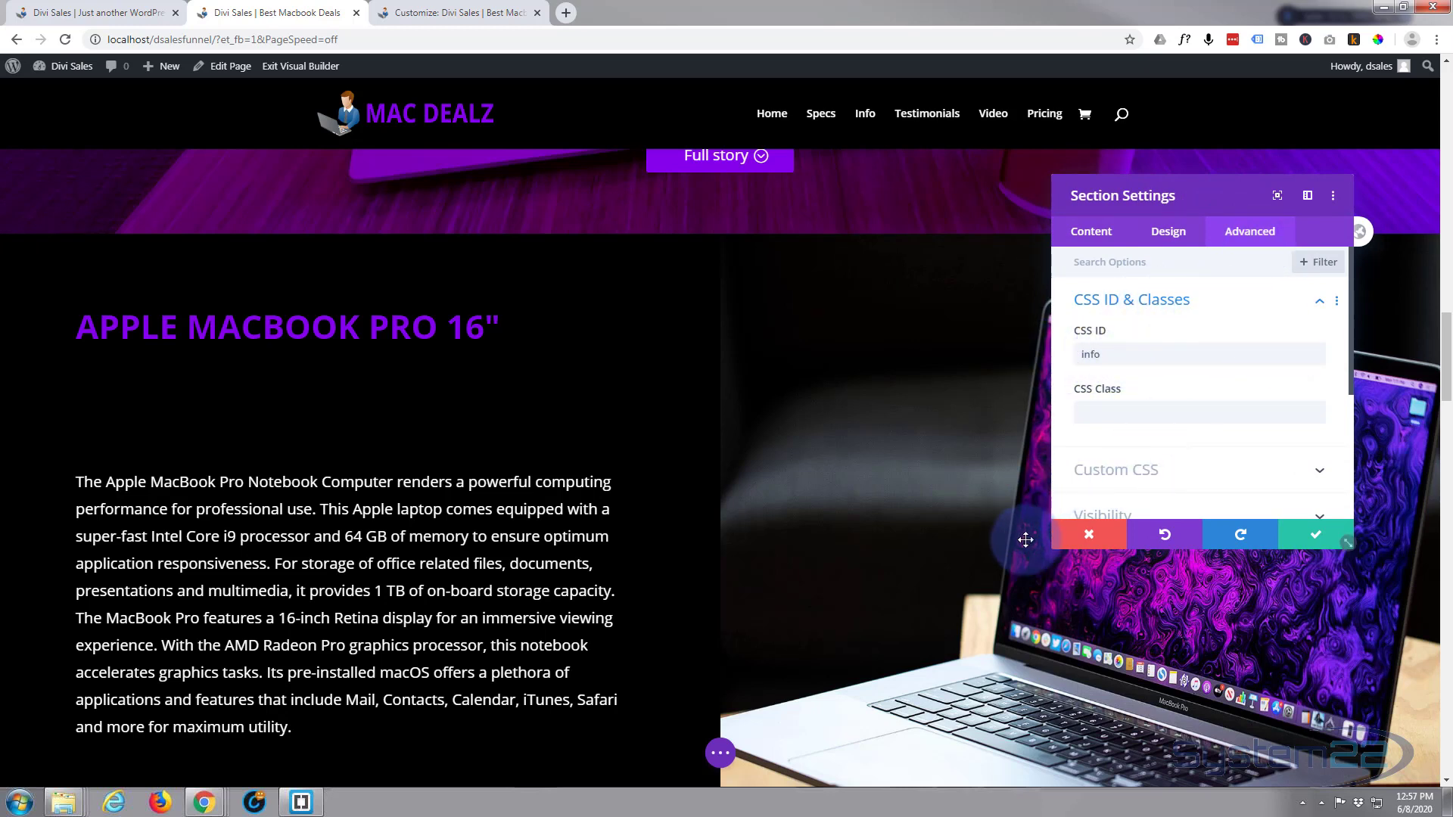
{"action": "left_click", "coordinate": [1075, 546]}
- Set the Full story button's link URL to #info and save the button settings
{"action": "scroll", "coordinate": [785, 477], "scroll_direction": "up", "scroll_amount": 2}
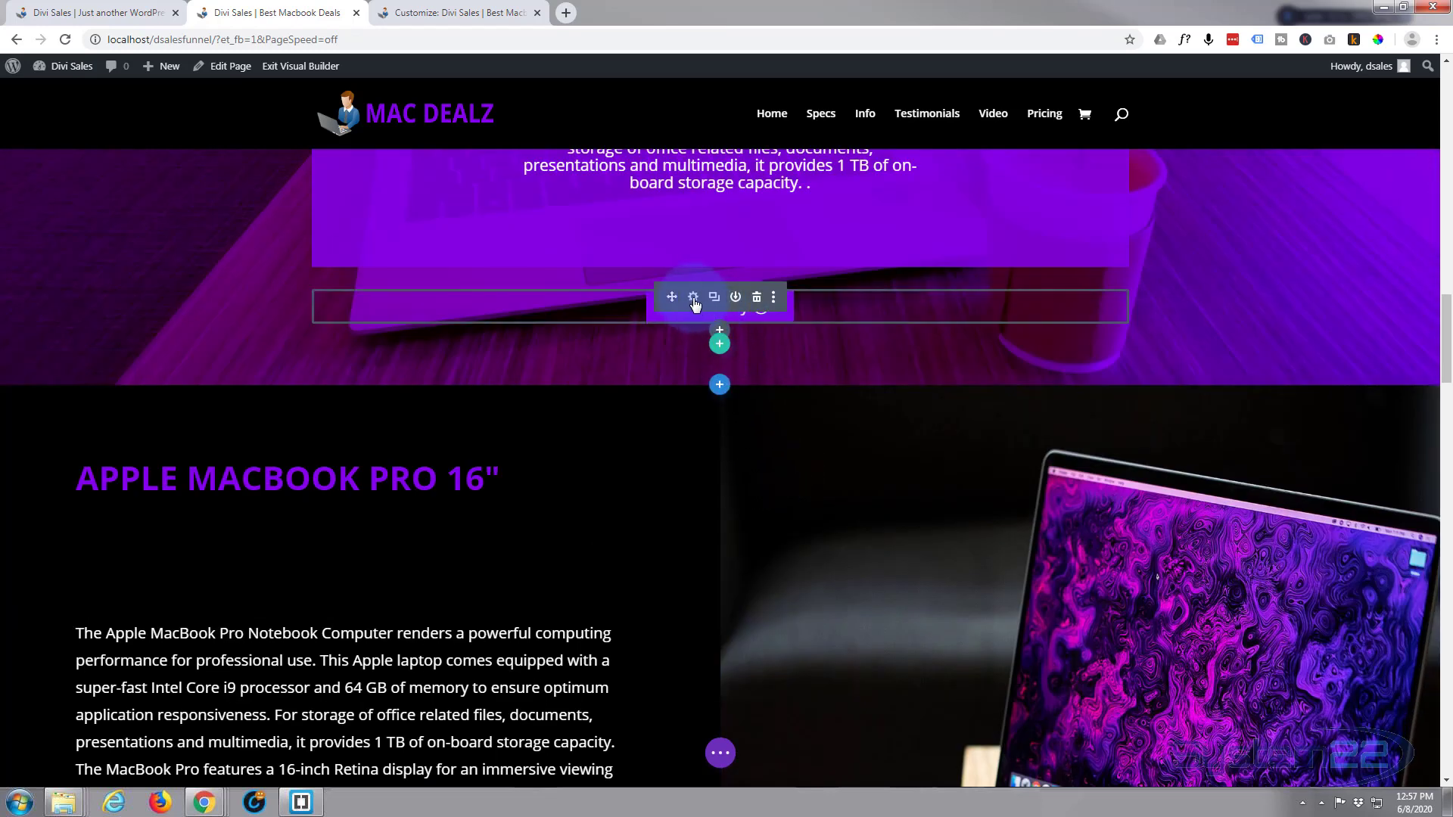
{"action": "left_click", "coordinate": [693, 299]}
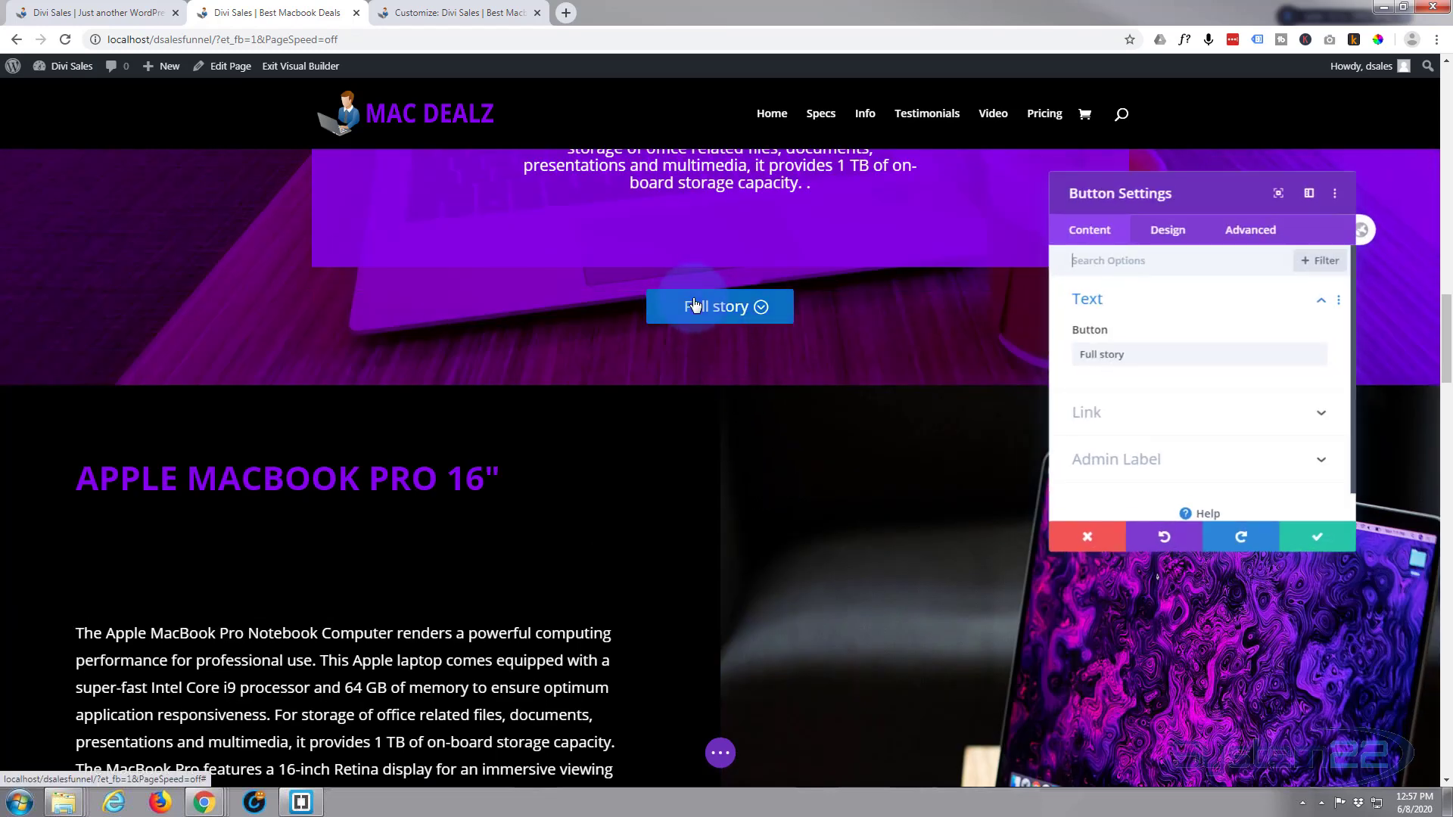
{"action": "left_click", "coordinate": [1162, 421]}
{"action": "left_click", "coordinate": [1086, 318]}
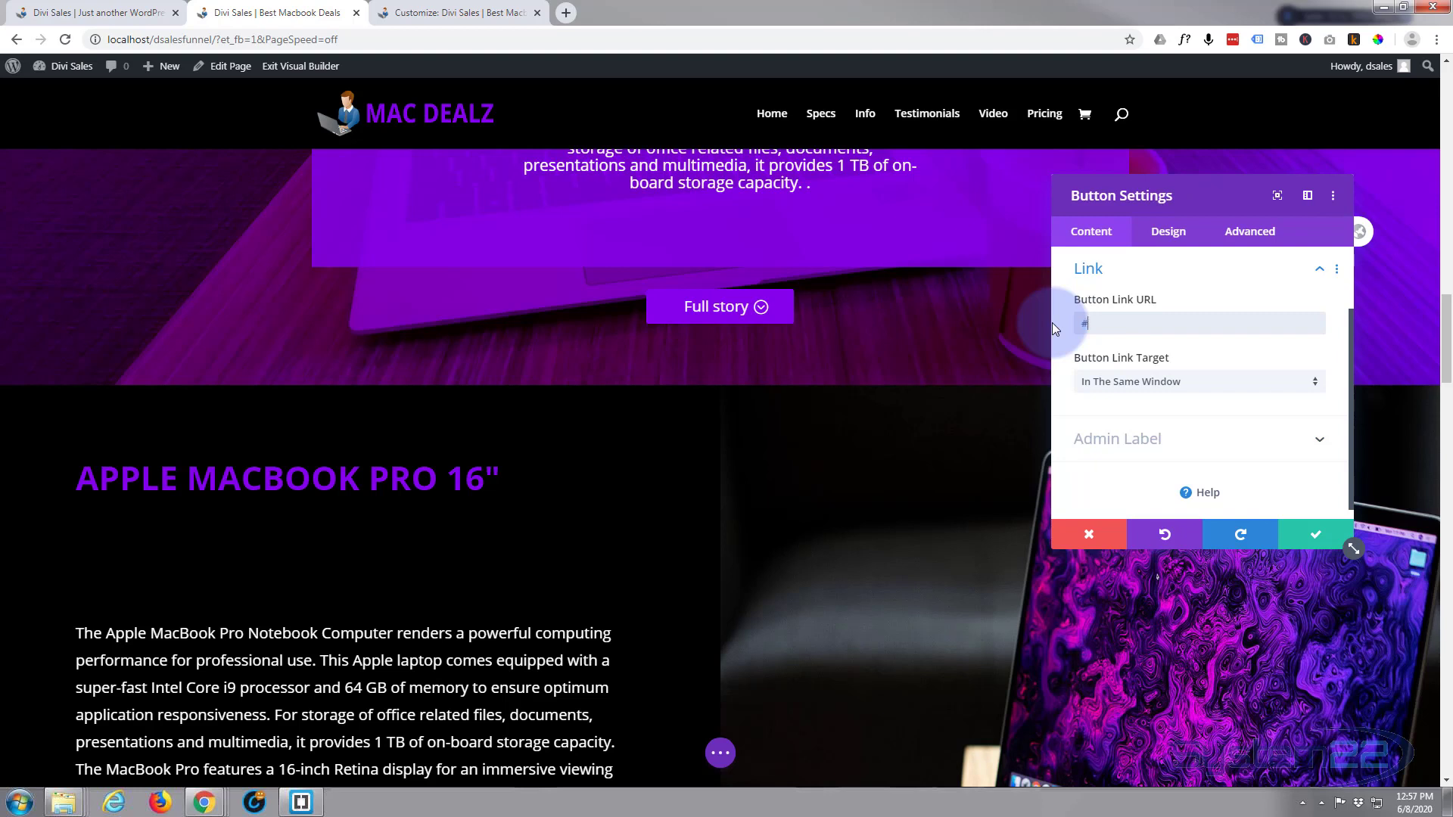
{"action": "type", "text": "#info"}
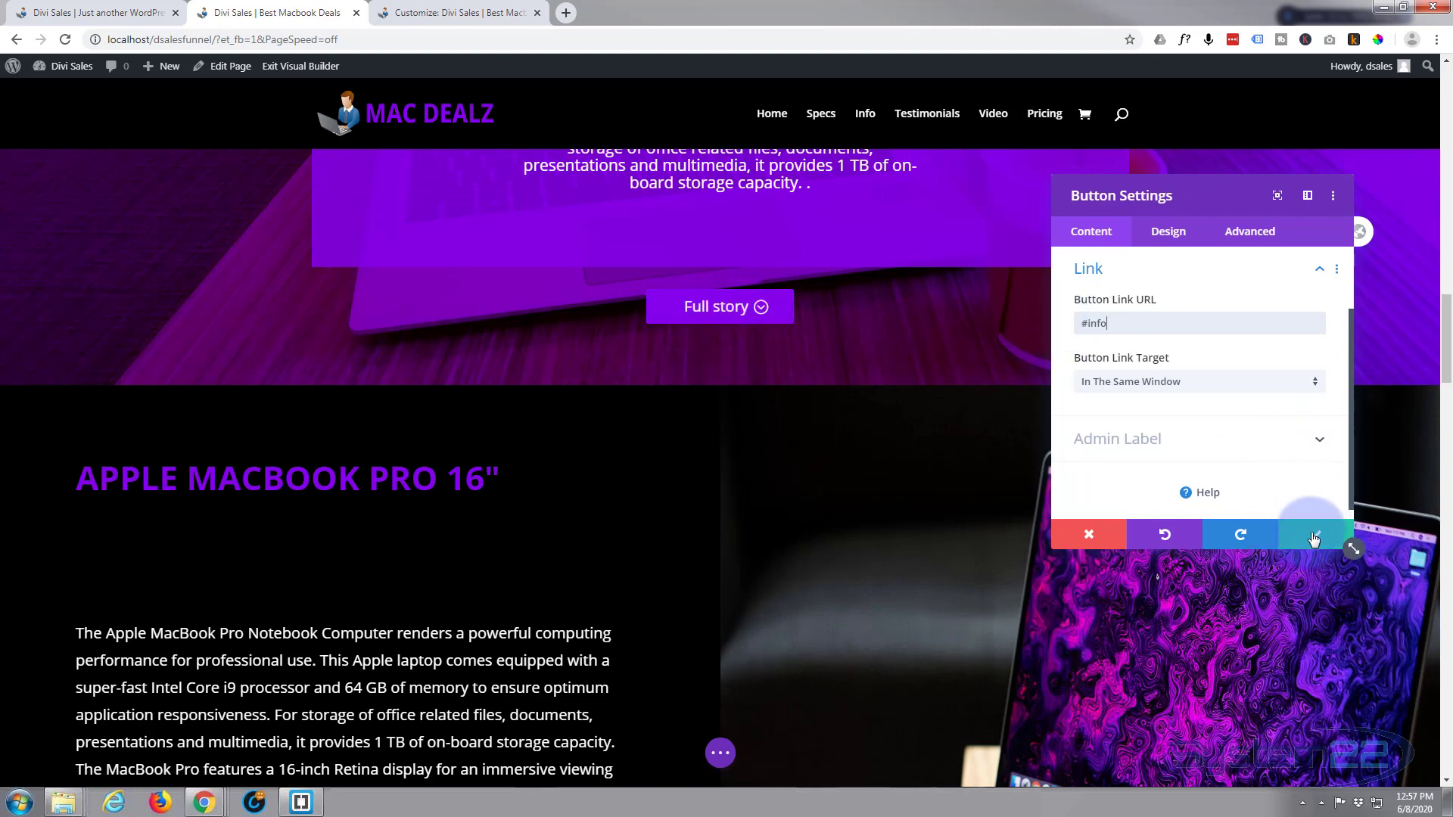
{"action": "left_click", "coordinate": [1313, 539]}
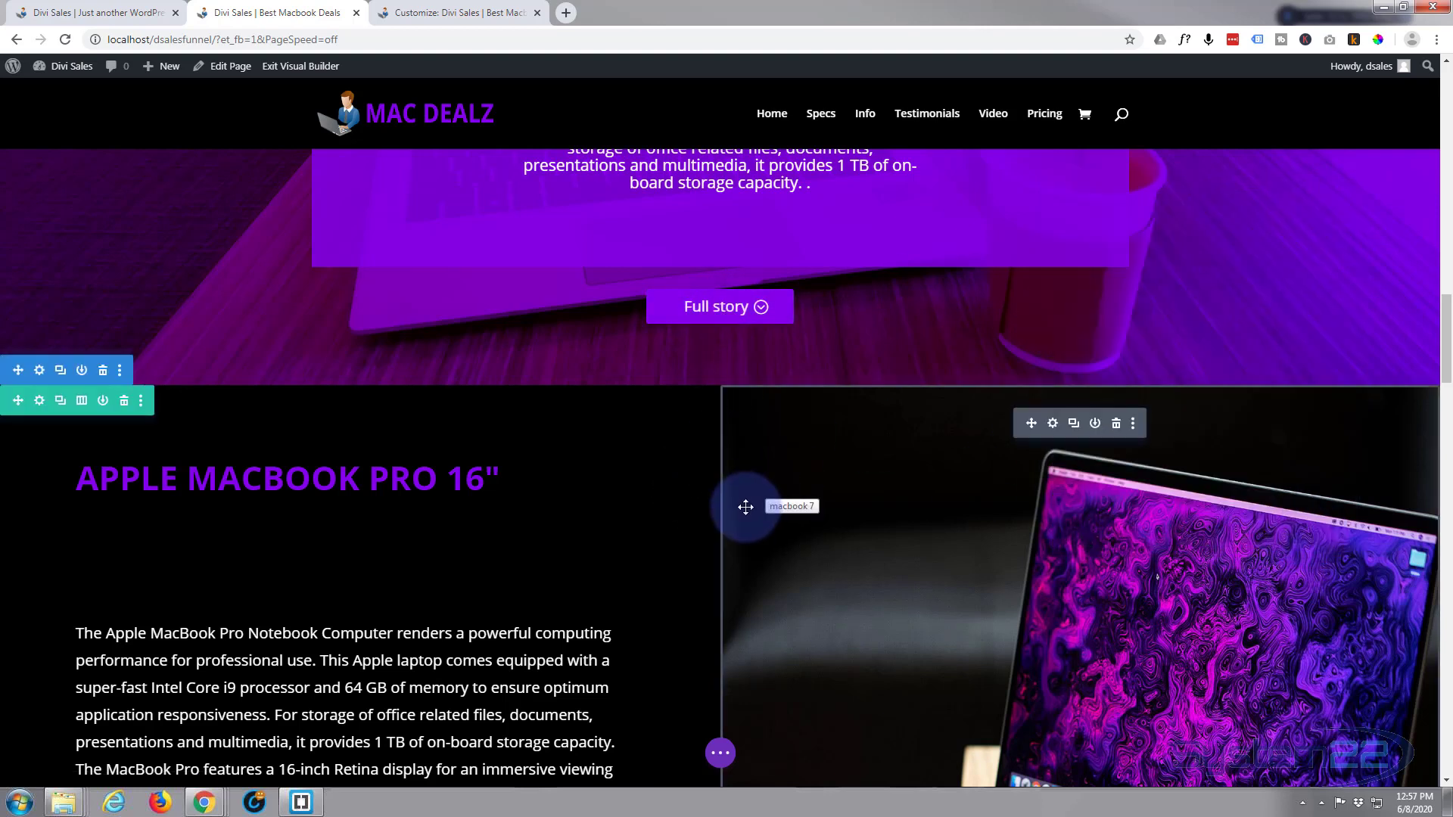
- Look up the CSS ID of the dark blue testimonial slider section below the Testimonials button, and close its settings without changes
{"action": "scroll", "coordinate": [746, 507], "scroll_direction": "down", "scroll_amount": 1}
{"action": "scroll", "coordinate": [746, 507], "scroll_direction": "down", "scroll_amount": 5}
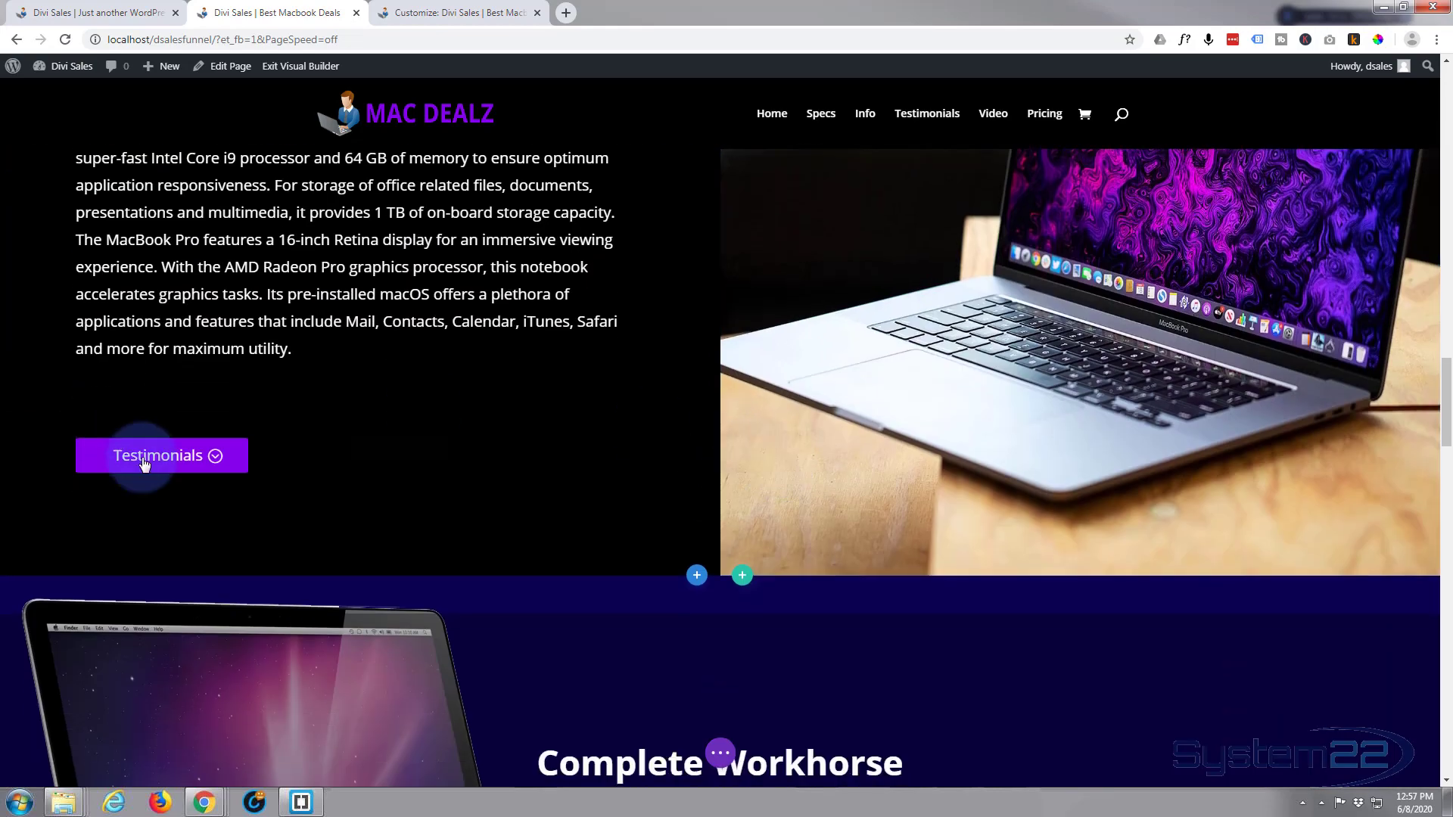
{"action": "scroll", "coordinate": [454, 607], "scroll_direction": "down", "scroll_amount": 4}
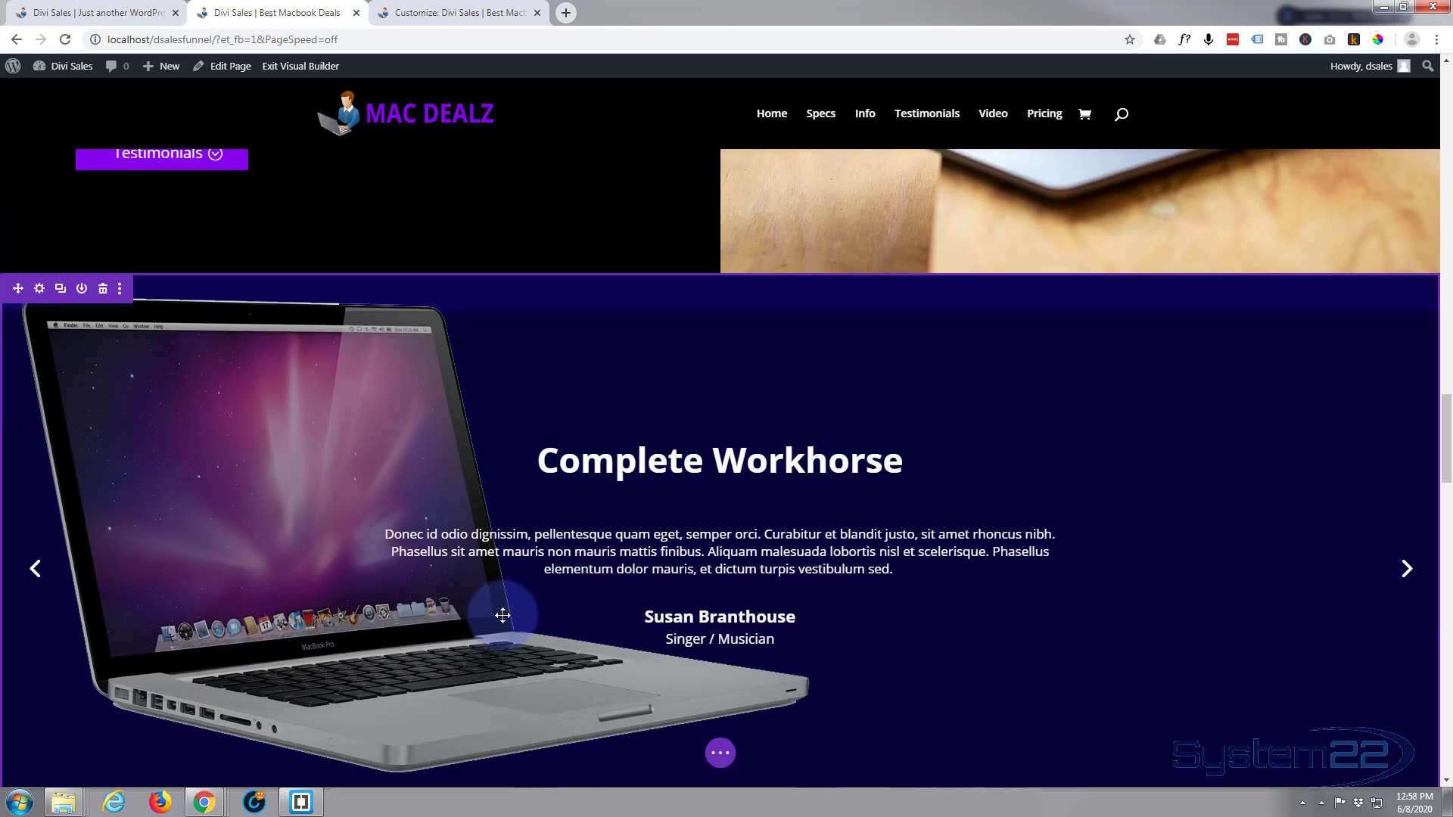
{"action": "scroll", "coordinate": [500, 617], "scroll_direction": "up", "scroll_amount": 3}
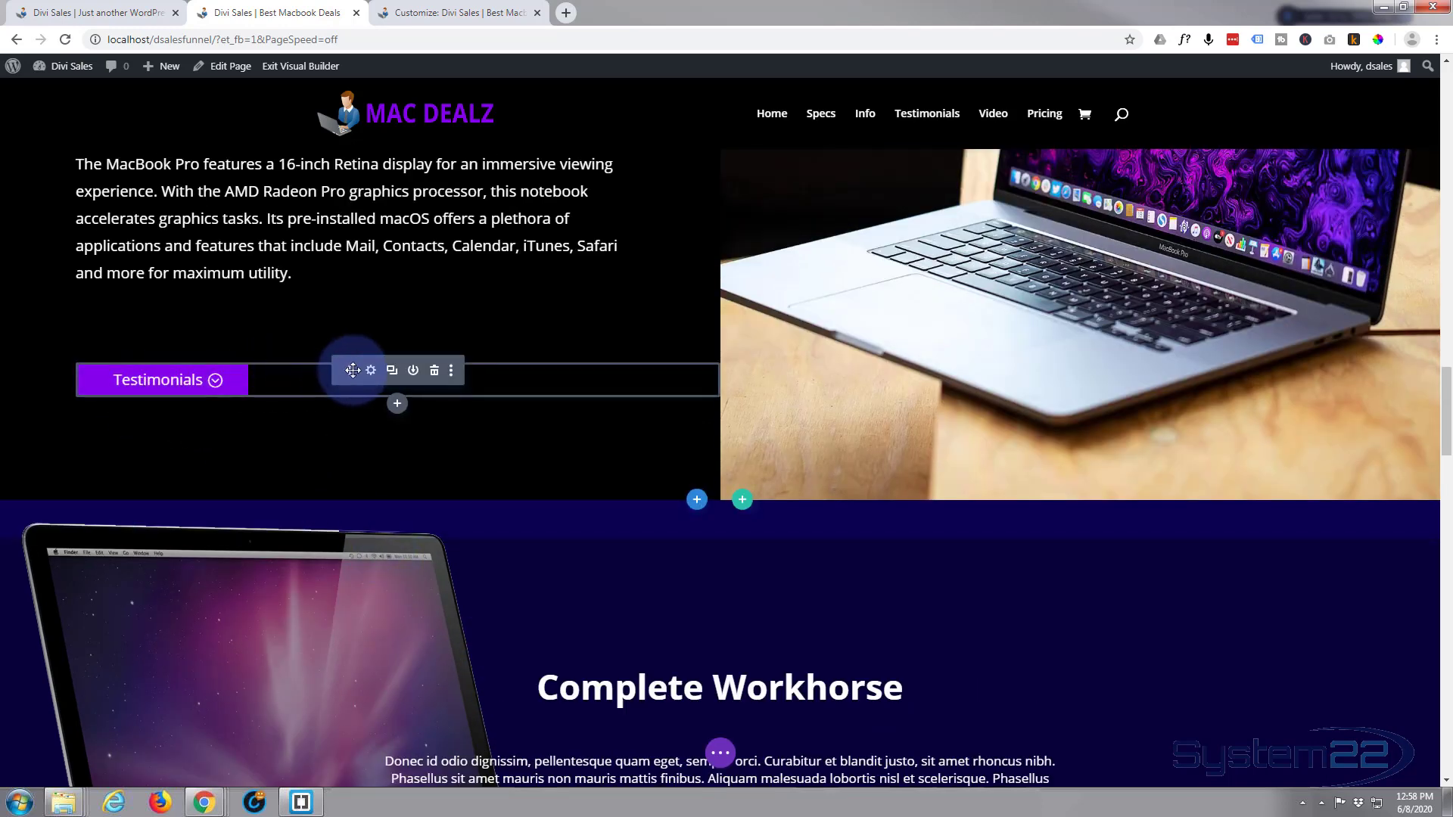
{"action": "scroll", "coordinate": [529, 575], "scroll_direction": "down", "scroll_amount": 2}
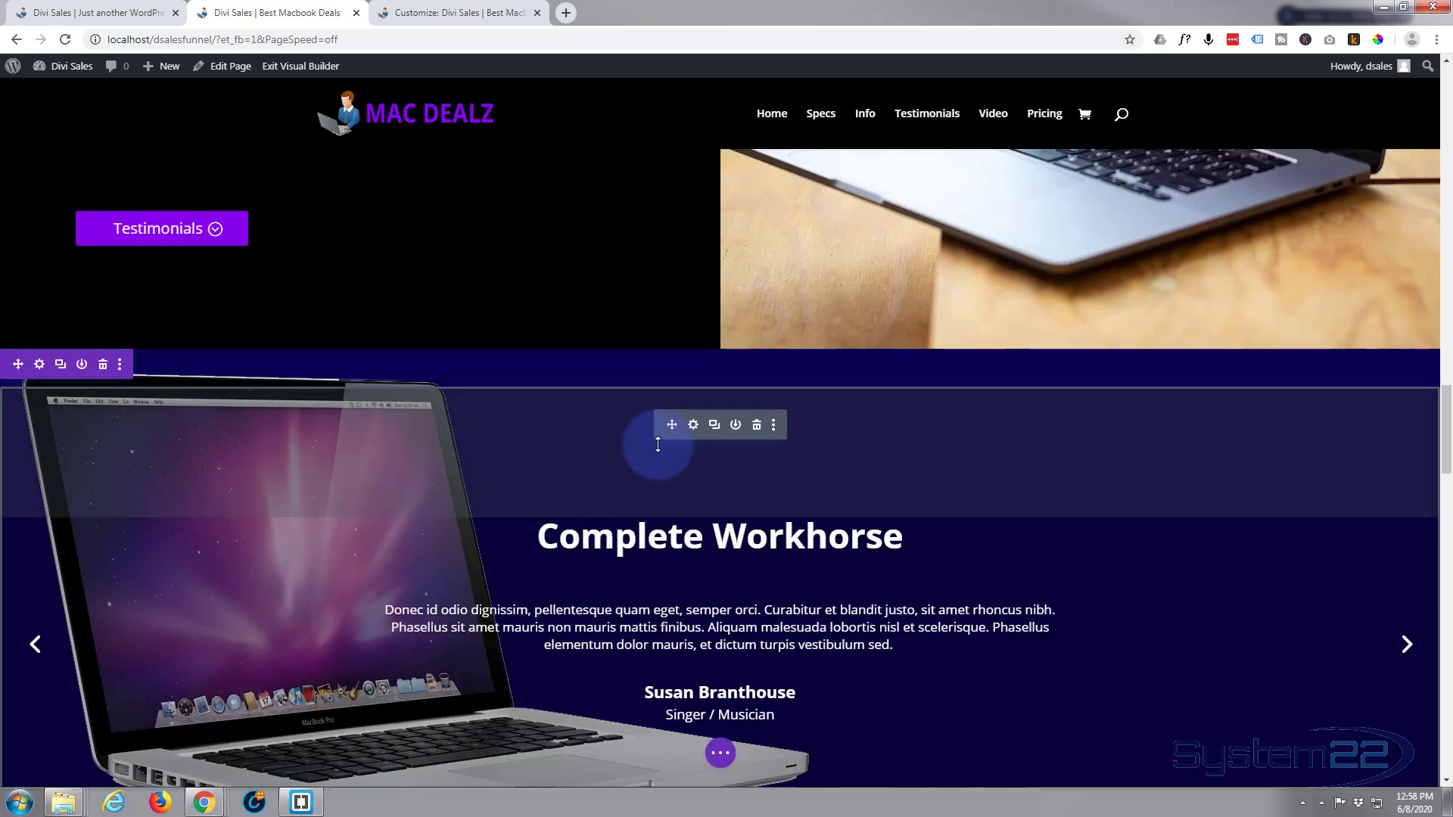
{"action": "left_click", "coordinate": [39, 366]}
{"action": "left_click", "coordinate": [1259, 238]}
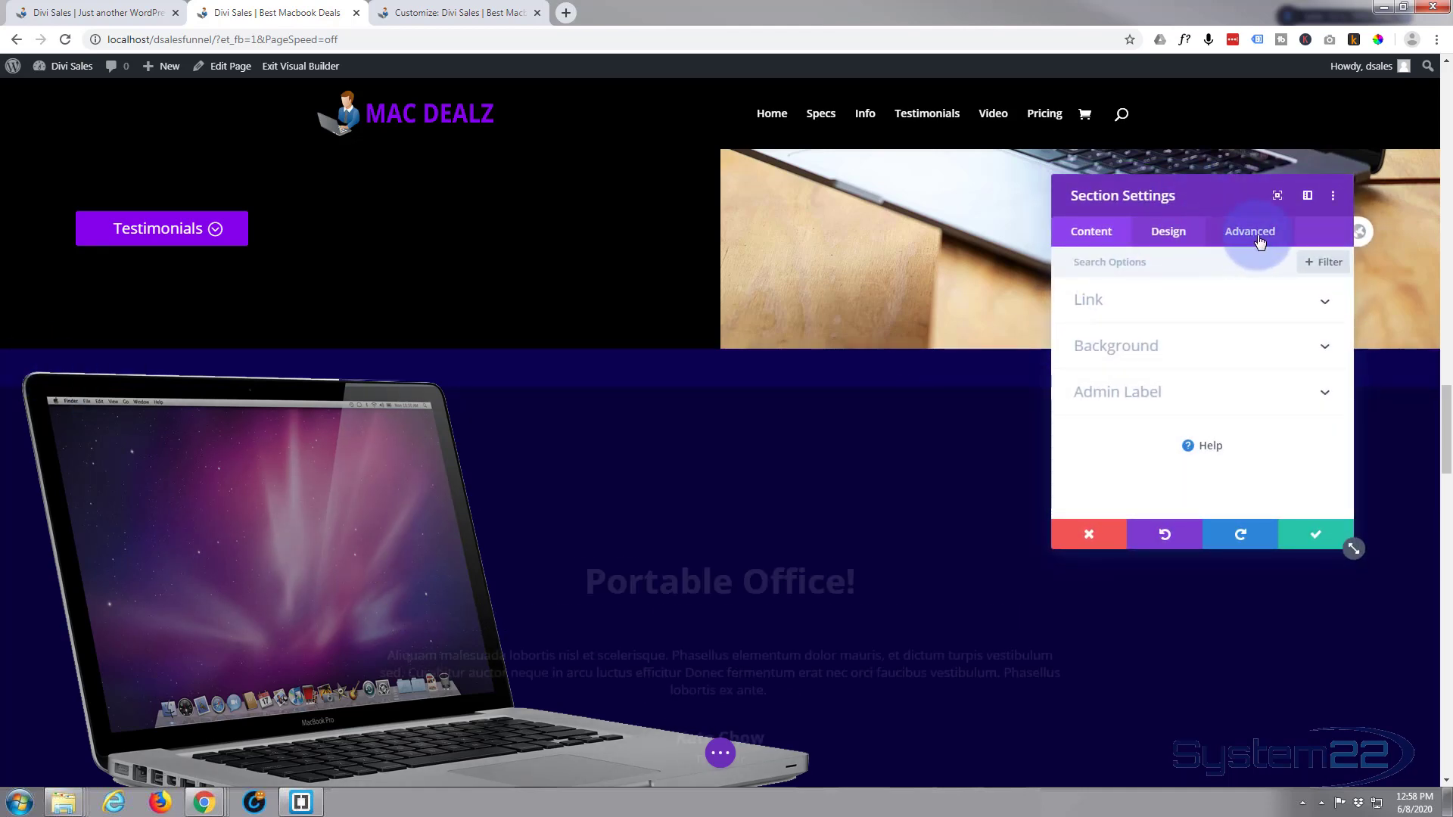
{"action": "left_click", "coordinate": [1245, 281]}
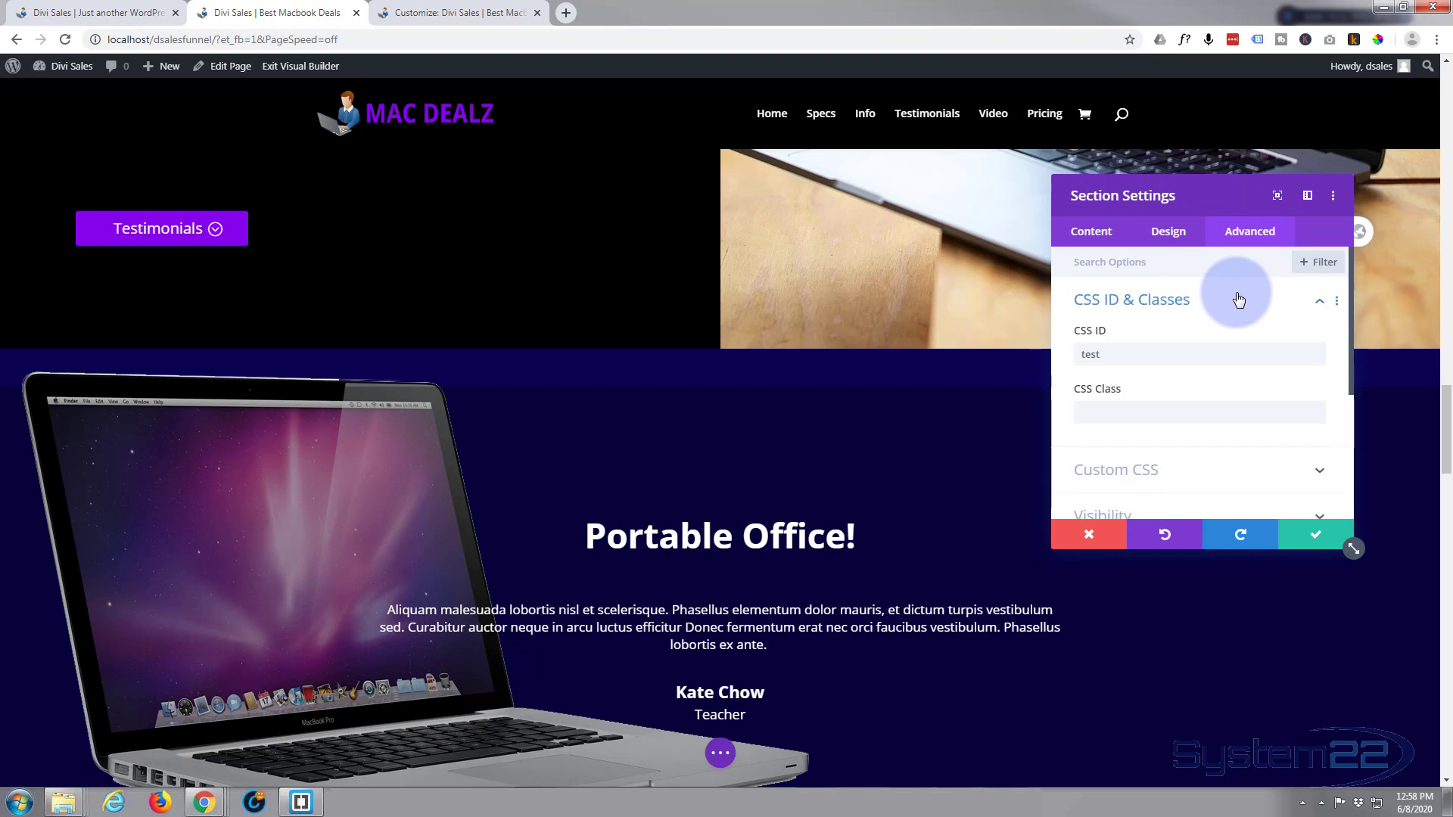
{"action": "left_click", "coordinate": [1101, 359]}
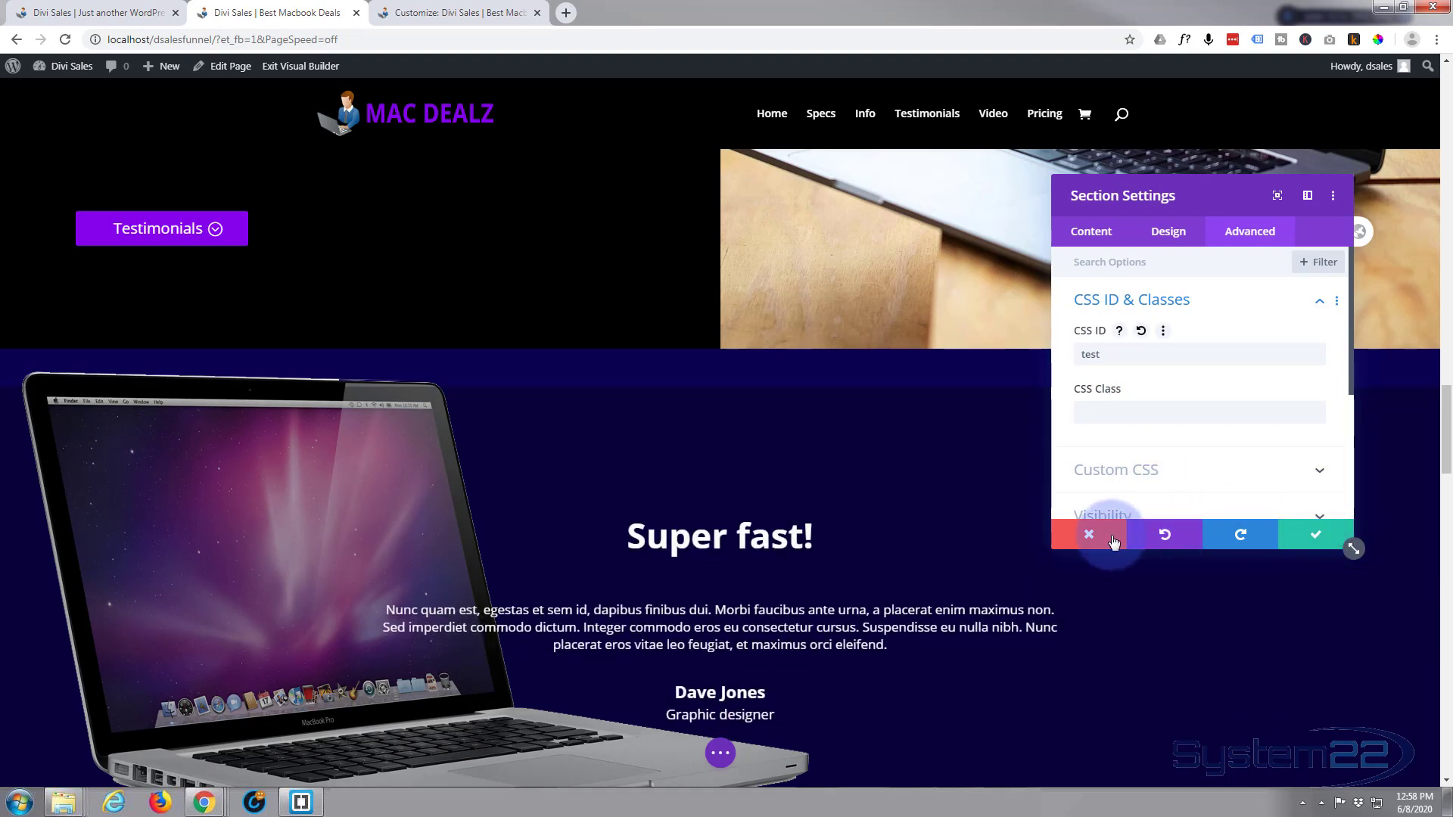
{"action": "left_click", "coordinate": [1101, 540]}
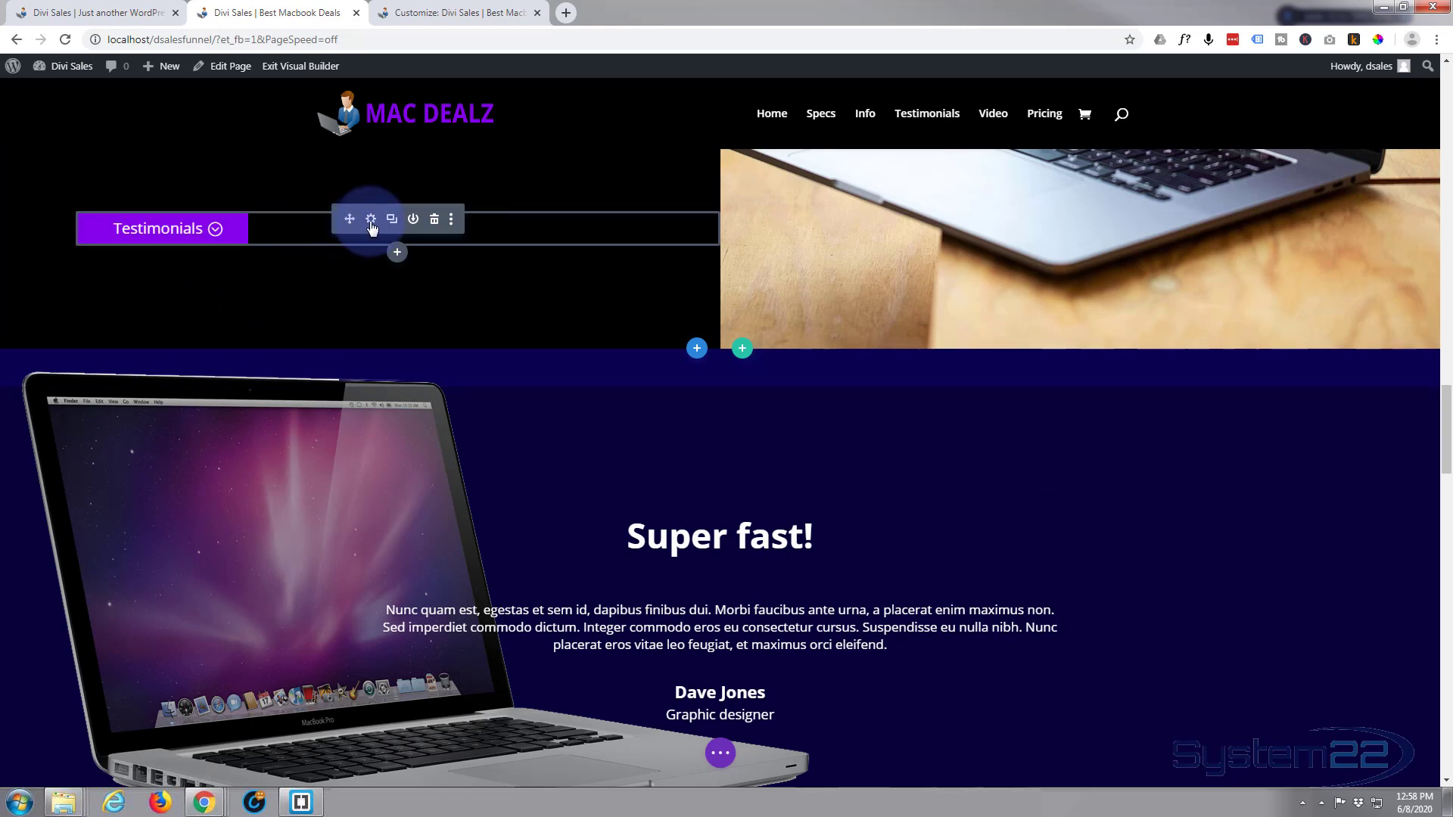
- Set the Testimonials button's link URL to #test and save the button settings
{"action": "left_click", "coordinate": [372, 221]}
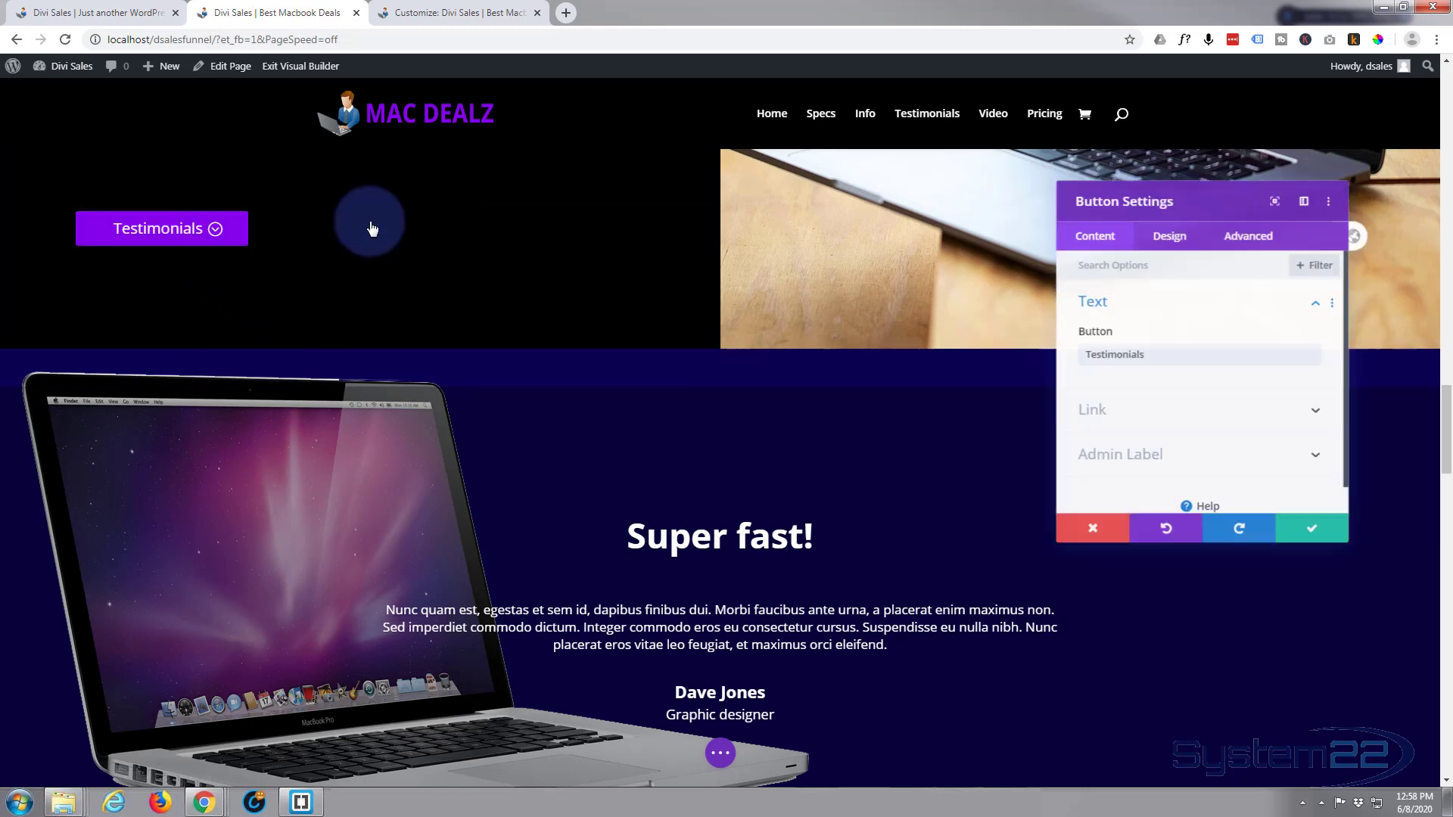
{"action": "left_click", "coordinate": [1162, 430]}
{"action": "left_click_drag", "start_coordinate": [1090, 319], "coordinate": [1031, 324]}
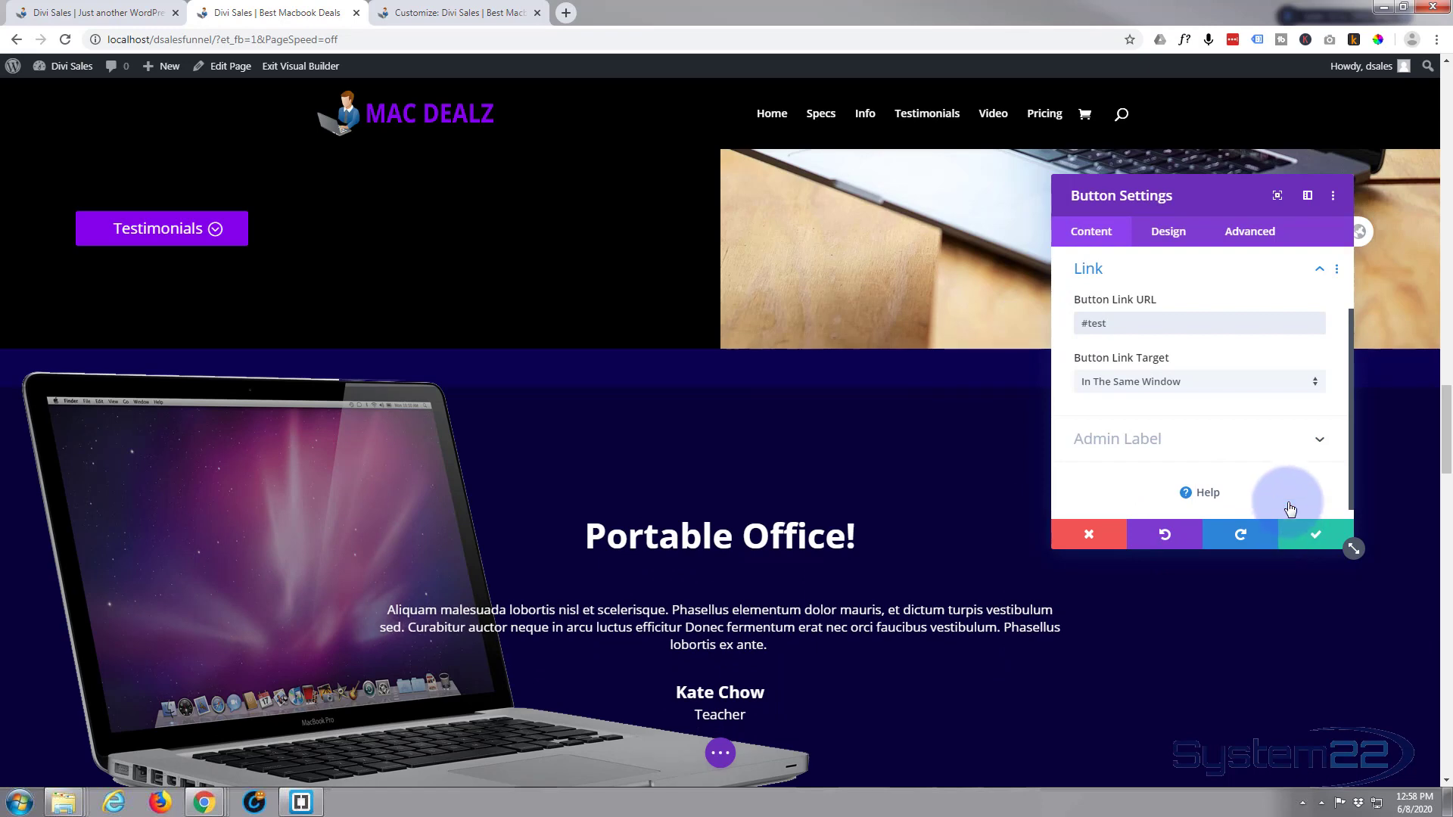
{"action": "left_click", "coordinate": [1317, 542]}
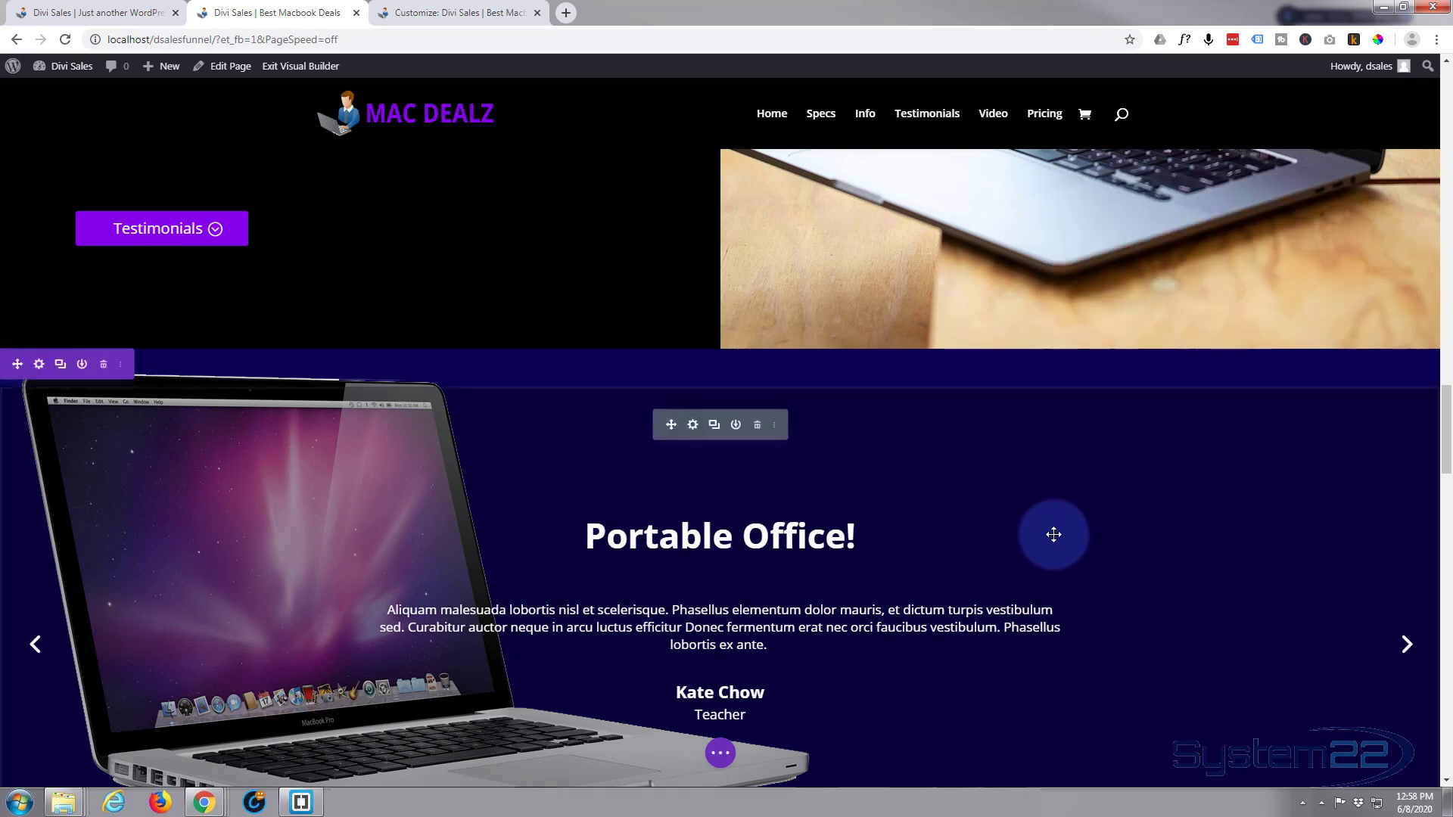
- Look up the CSS ID of the pricing tables section near the page's end, and close its settings
{"action": "scroll", "coordinate": [1051, 532], "scroll_direction": "down", "scroll_amount": 3}
{"action": "scroll", "coordinate": [1053, 533], "scroll_direction": "down", "scroll_amount": 7}
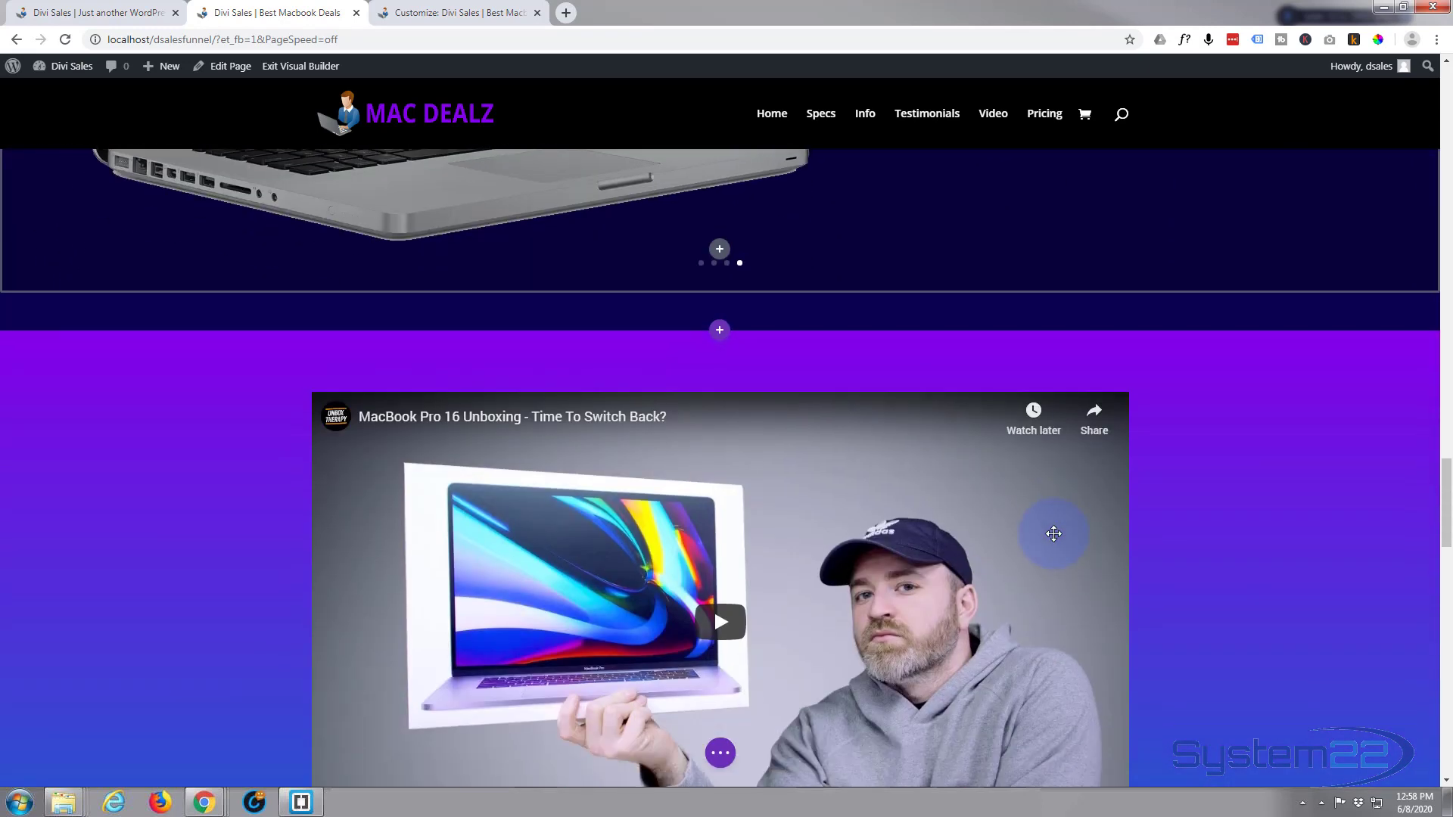
{"action": "scroll", "coordinate": [1057, 539], "scroll_direction": "down", "scroll_amount": 1}
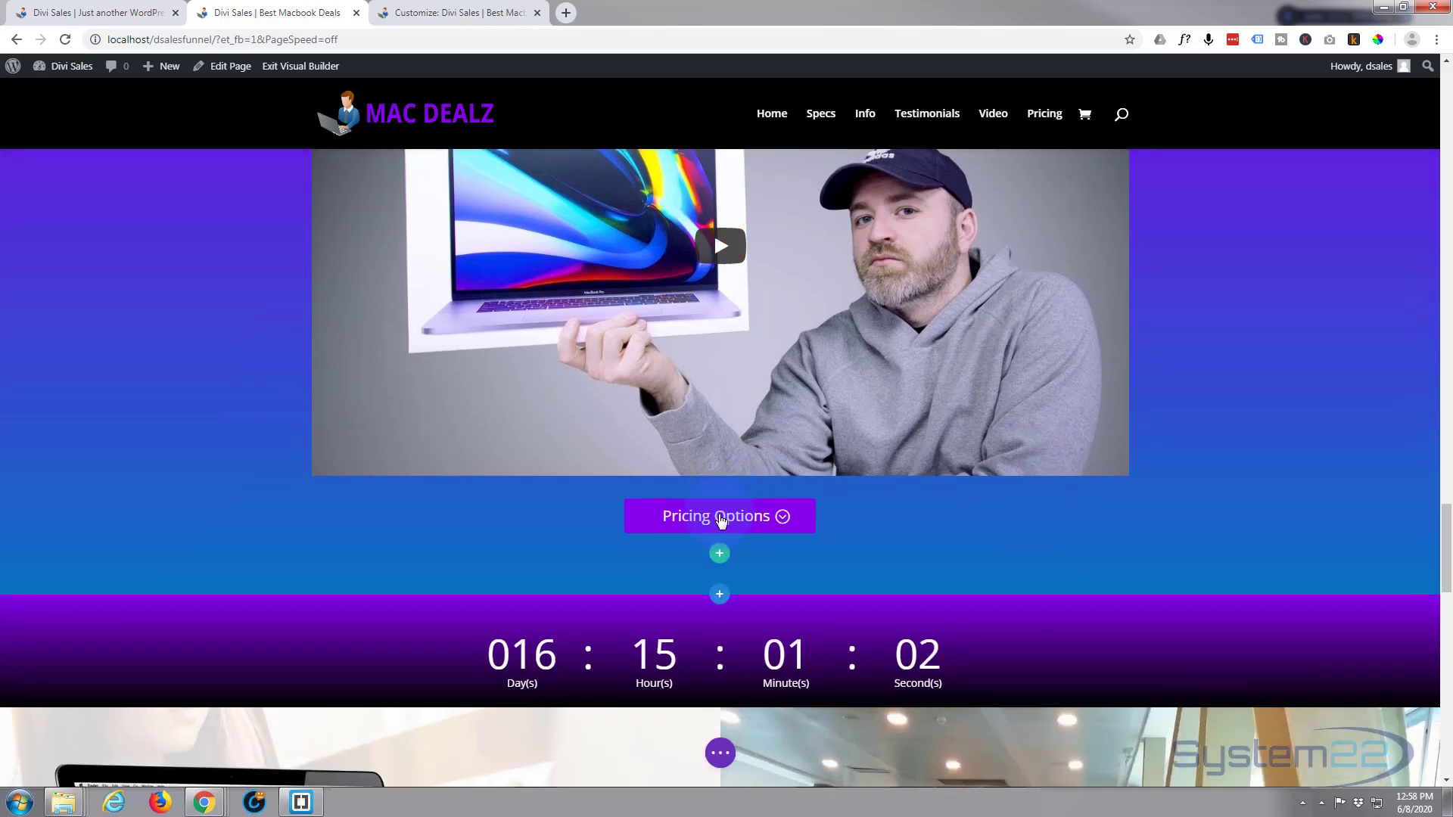
{"action": "scroll", "coordinate": [1012, 509], "scroll_direction": "down", "scroll_amount": 8}
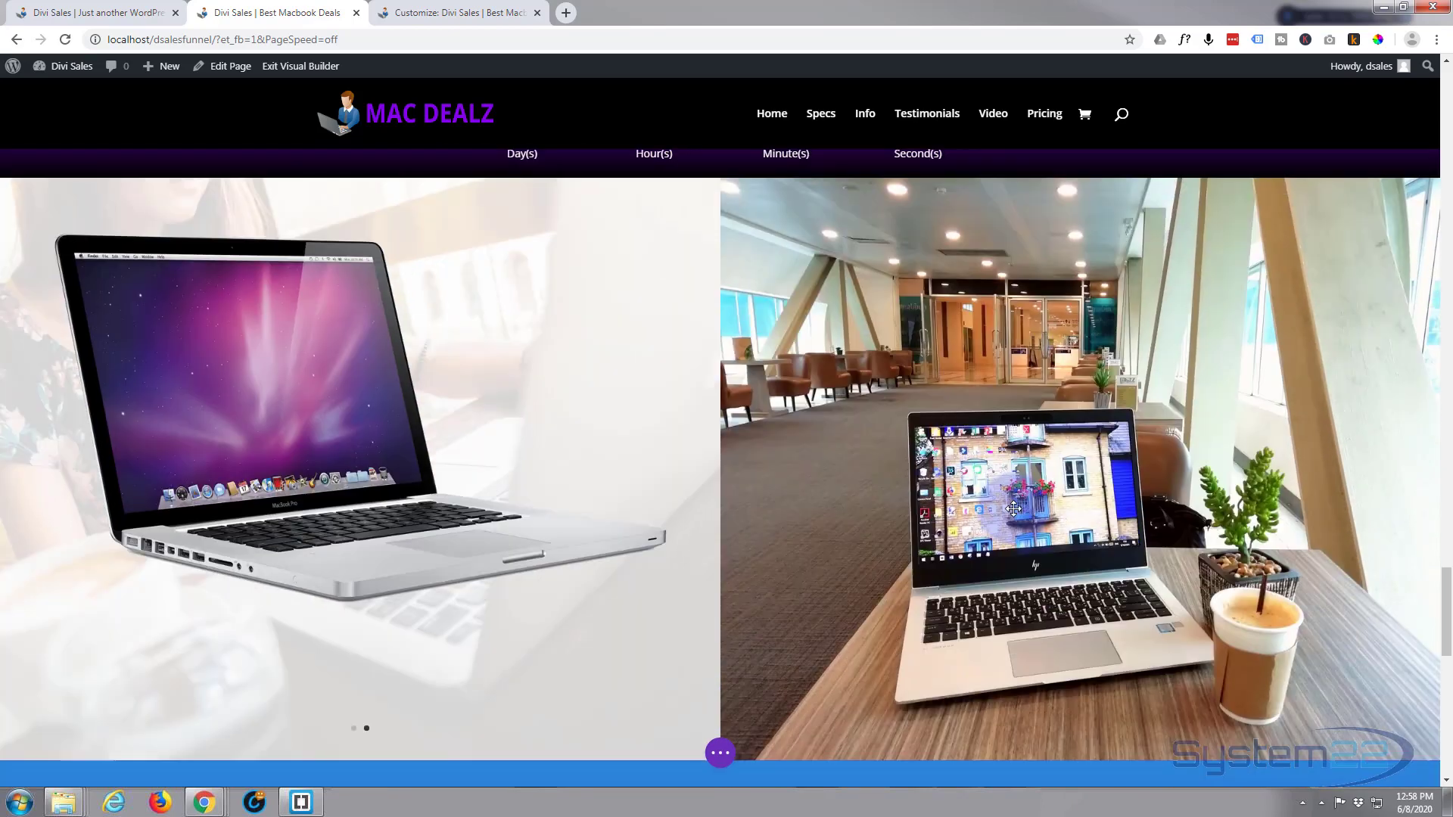
{"action": "scroll", "coordinate": [1014, 509], "scroll_direction": "down", "scroll_amount": 5}
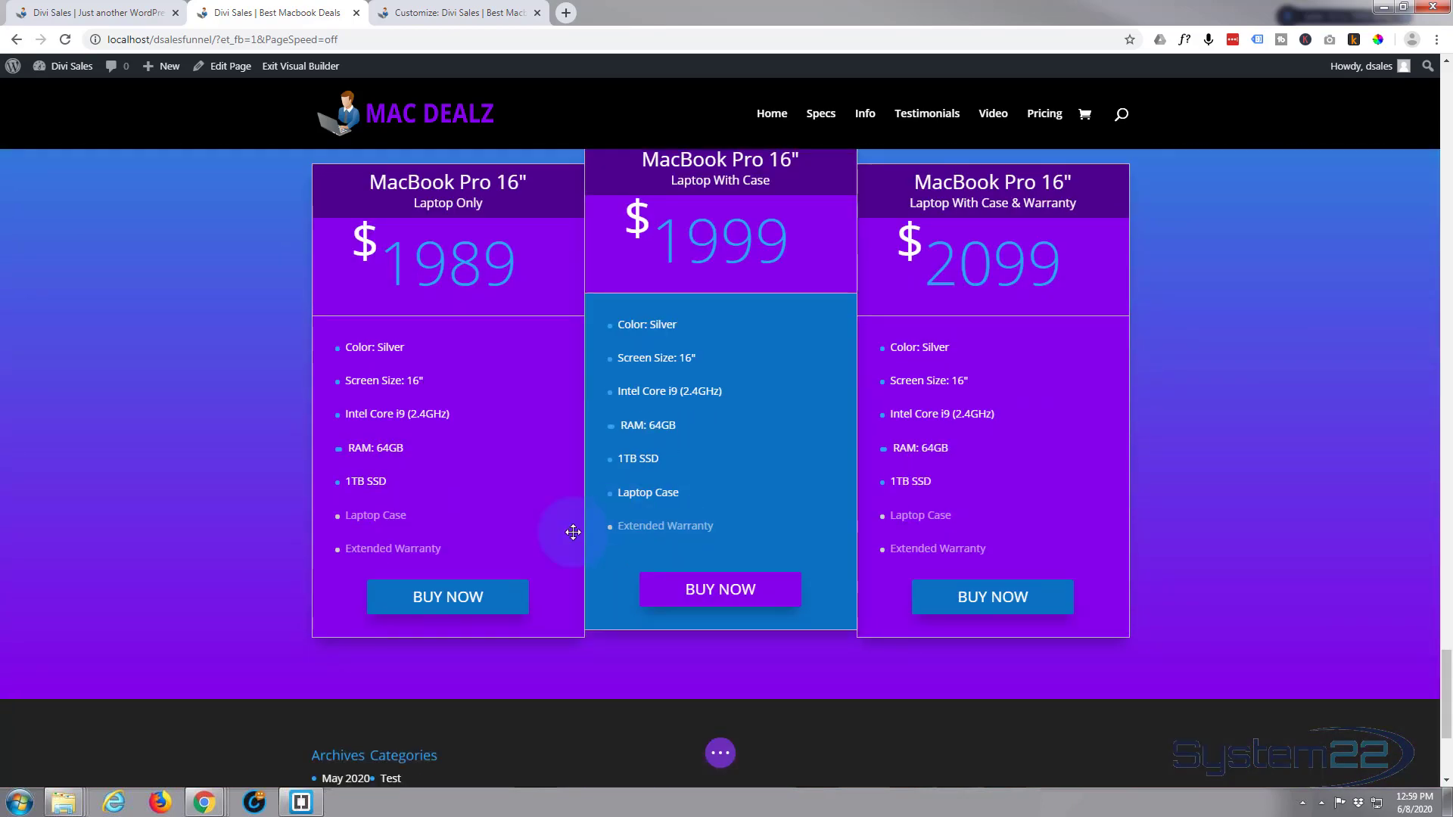
{"action": "scroll", "coordinate": [174, 632], "scroll_direction": "up", "scroll_amount": 2}
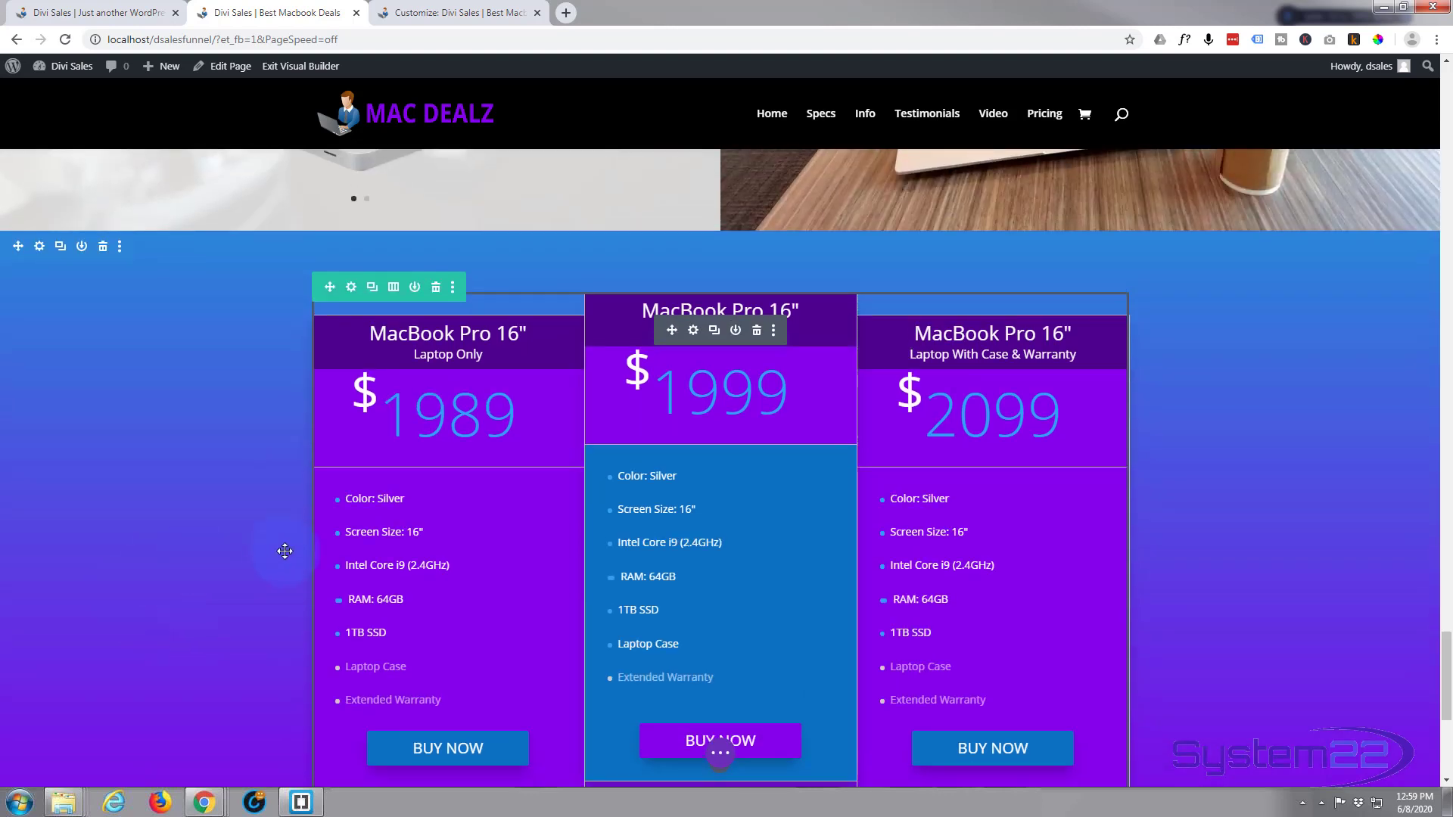
{"action": "left_click", "coordinate": [40, 248]}
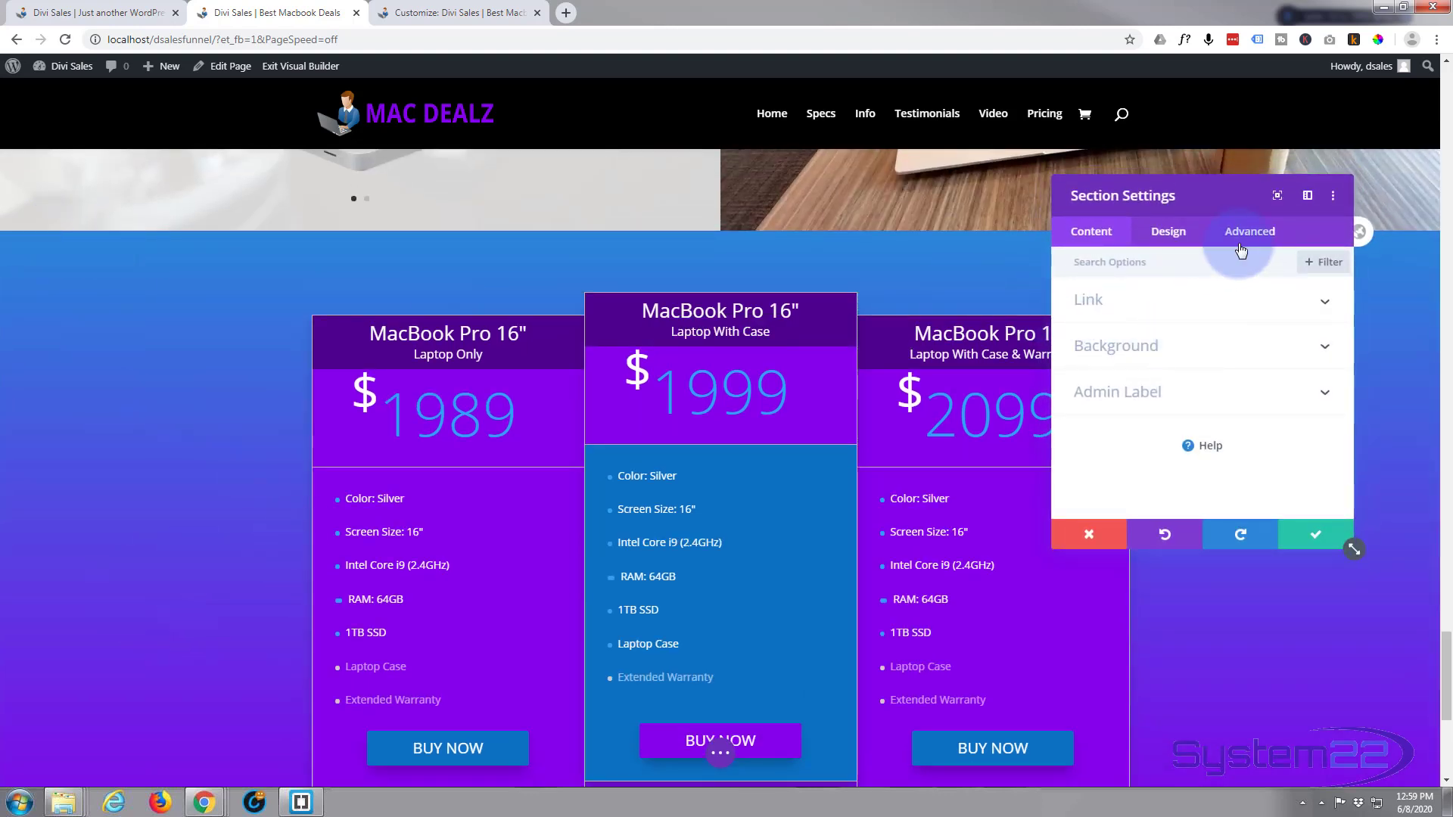
{"action": "left_click", "coordinate": [1261, 234]}
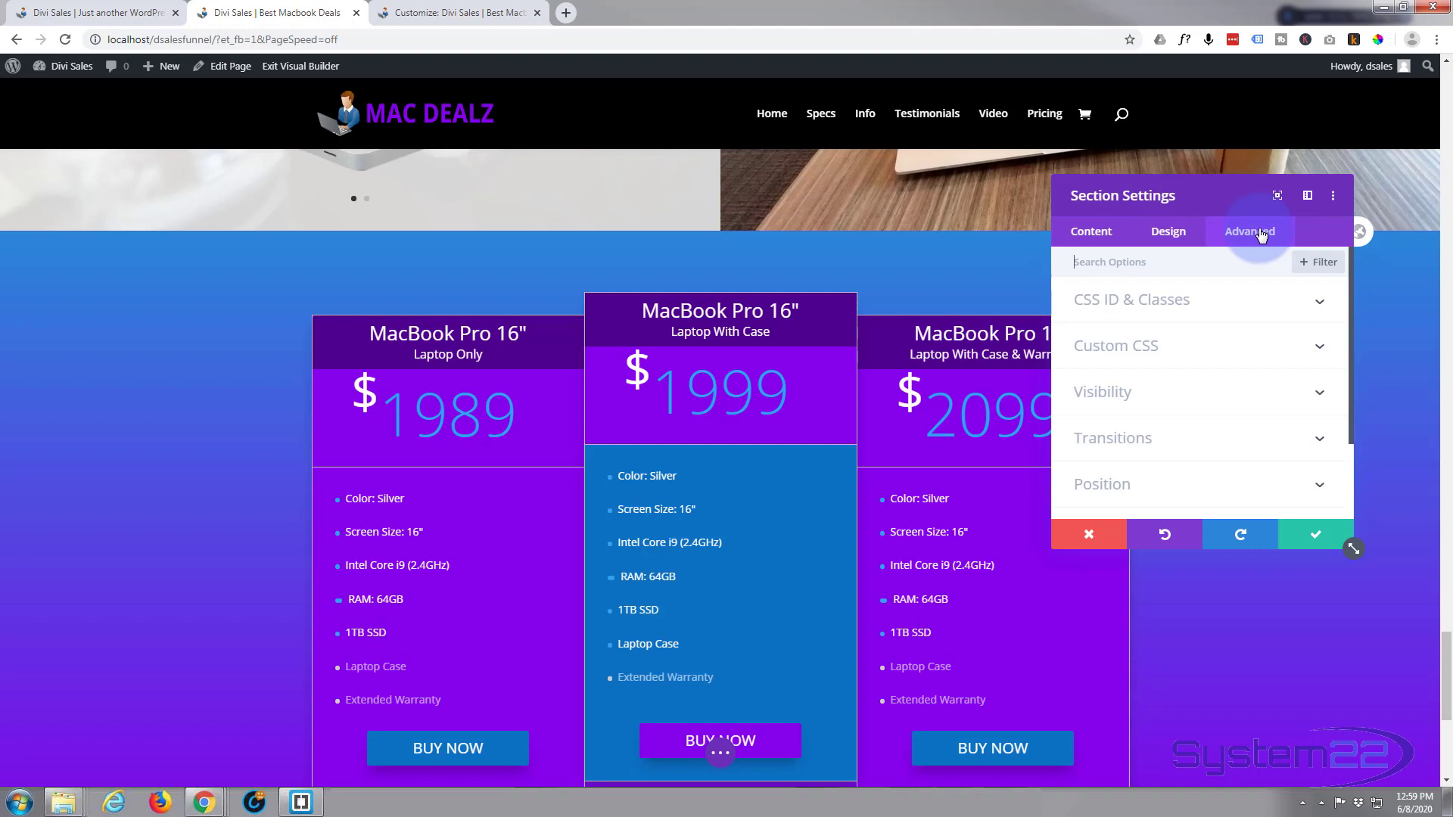
{"action": "left_click", "coordinate": [1253, 303]}
{"action": "double_click", "coordinate": [1093, 354]}
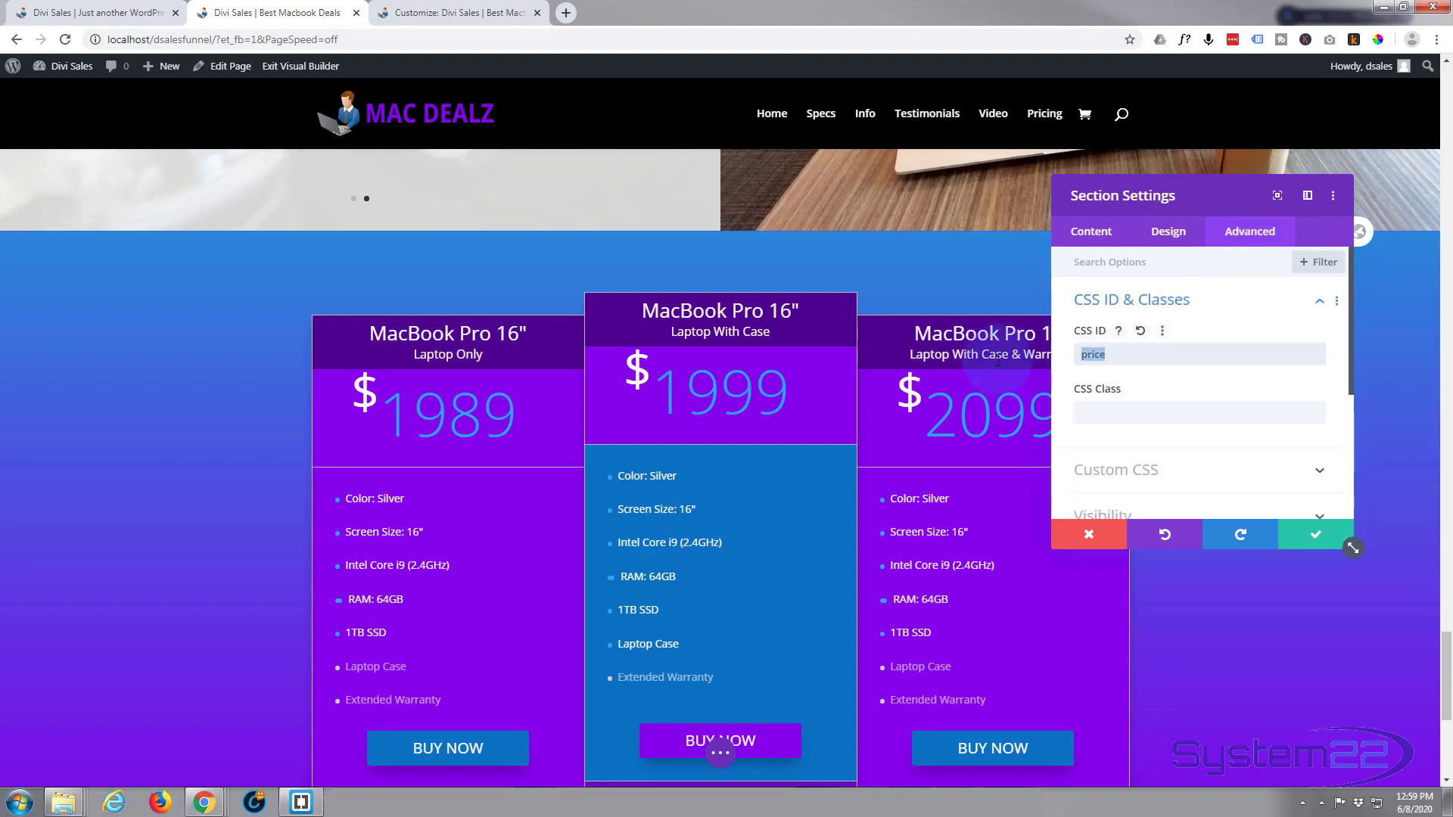
{"action": "left_click", "coordinate": [1316, 536]}
{"action": "scroll", "coordinate": [847, 473], "scroll_direction": "up", "scroll_amount": 5}
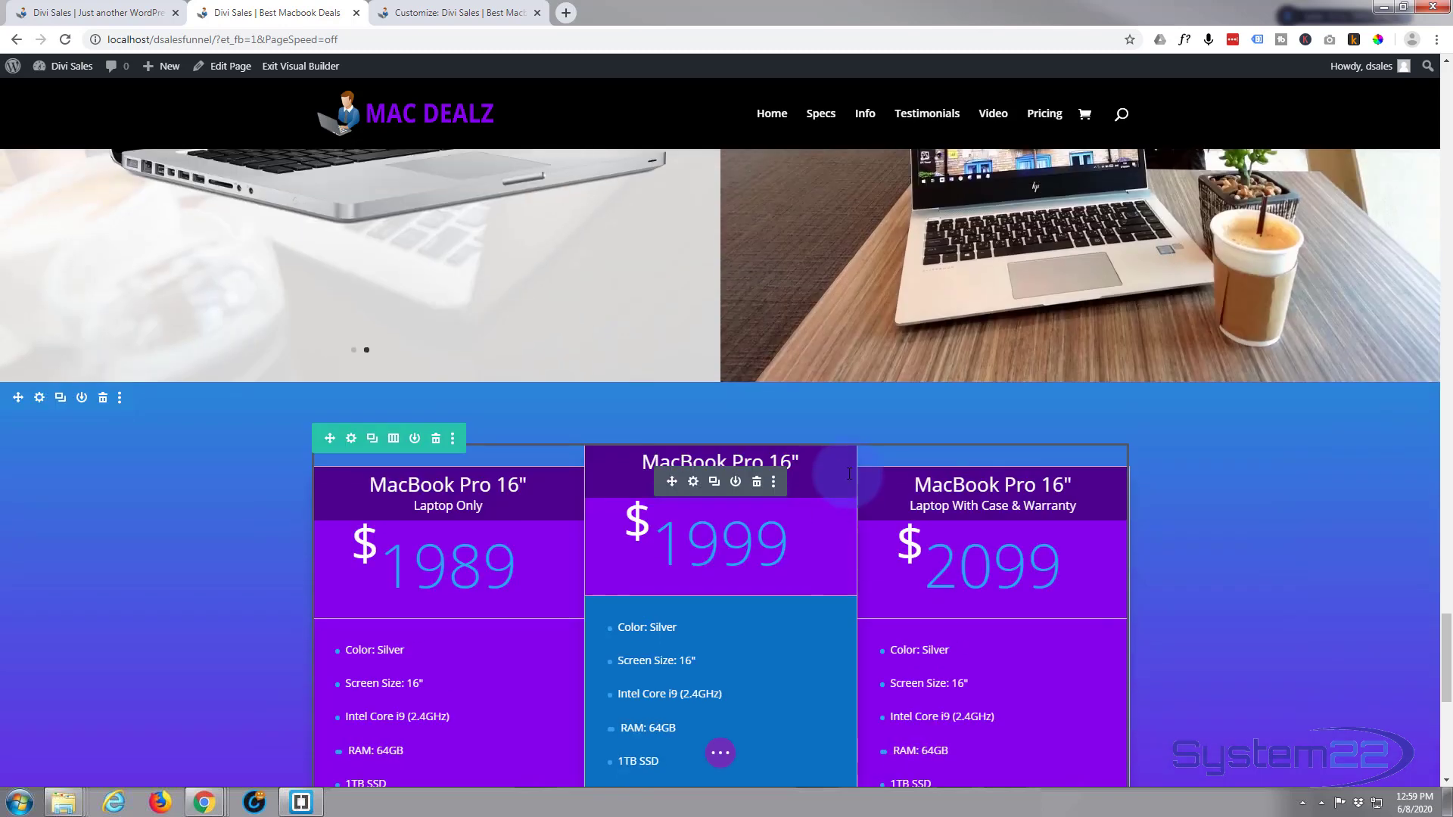
{"action": "scroll", "coordinate": [848, 473], "scroll_direction": "up", "scroll_amount": 7}
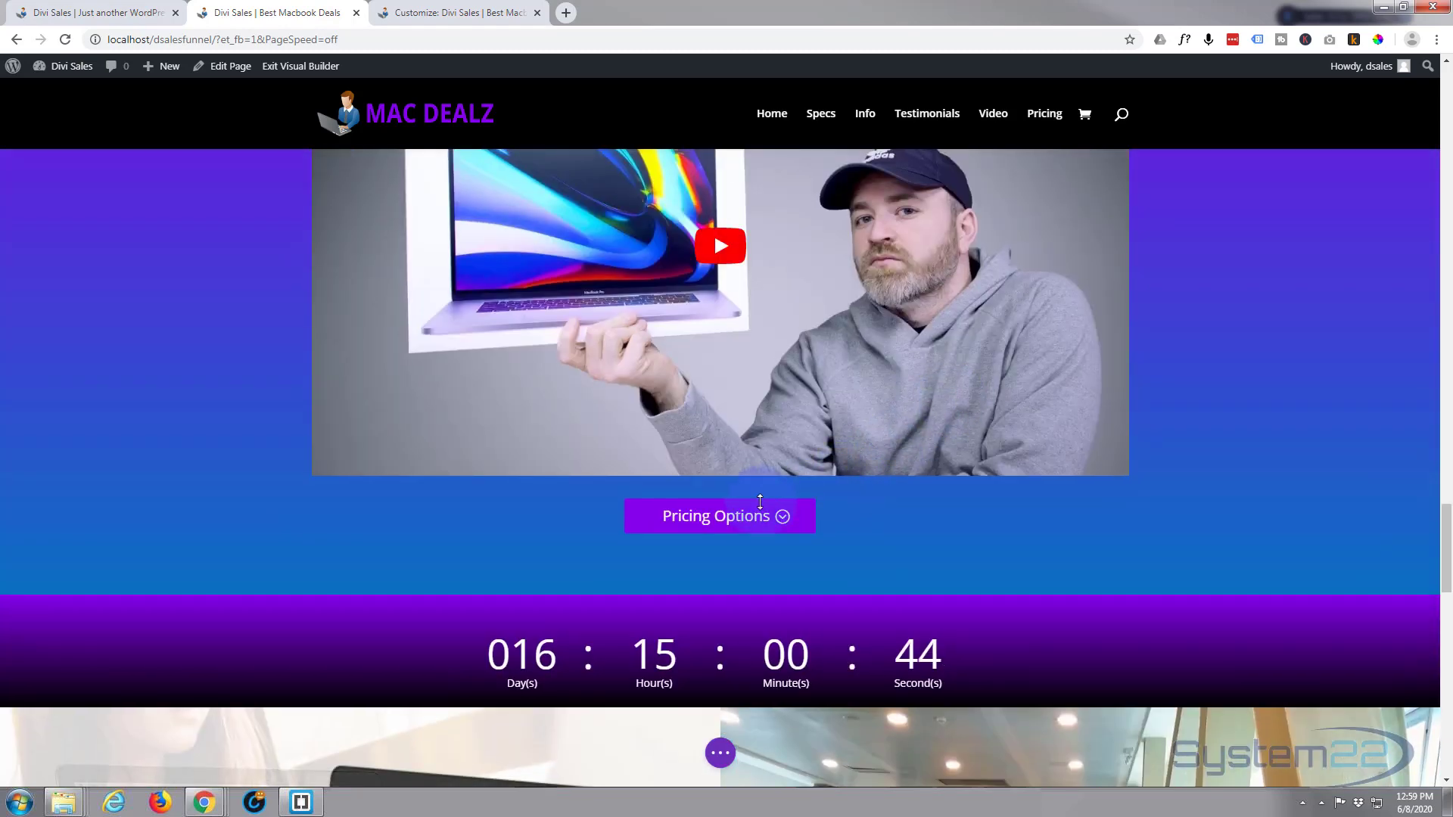
{"action": "left_click", "coordinate": [693, 509]}
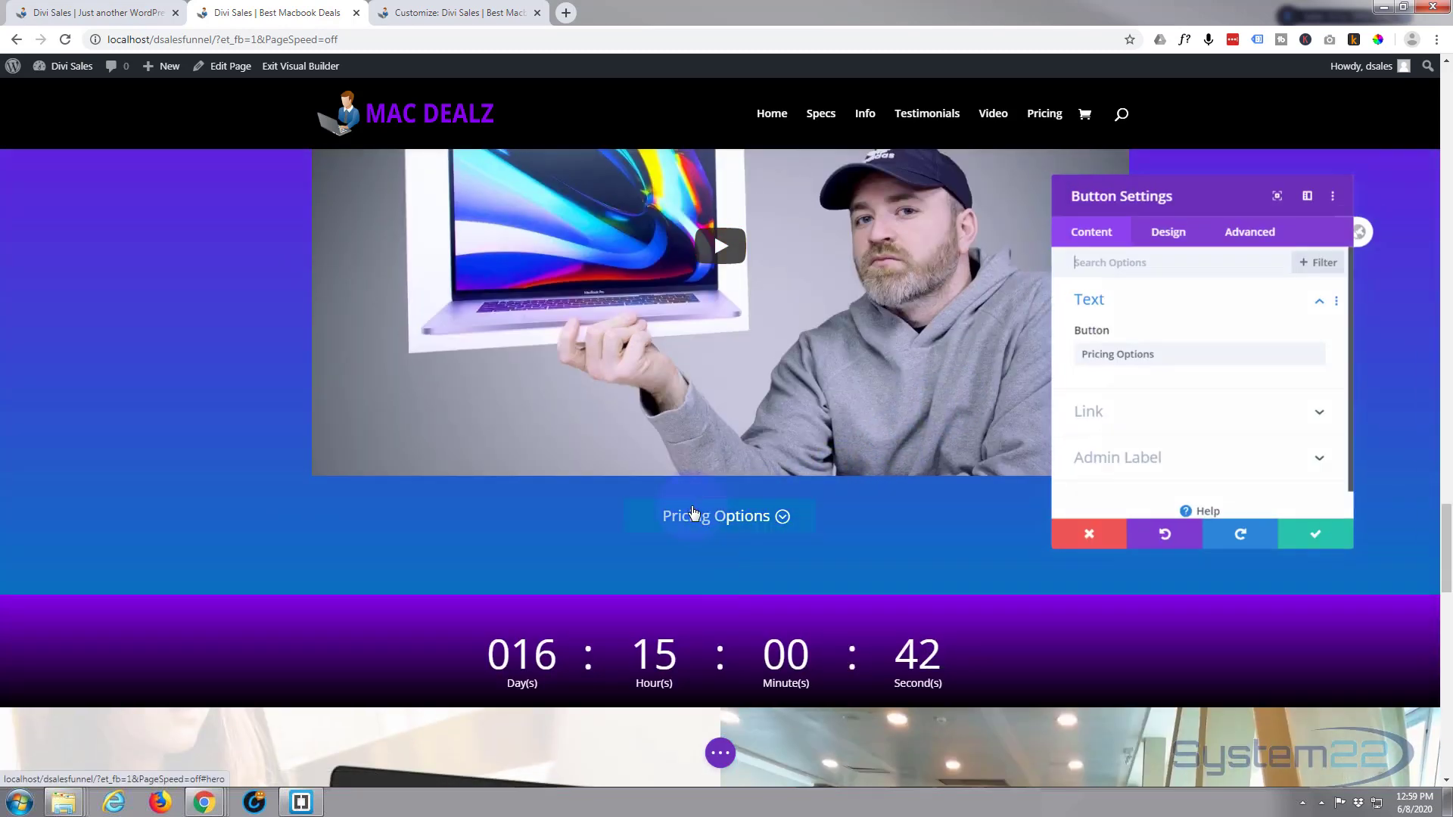
{"action": "left_click", "coordinate": [1177, 413]}
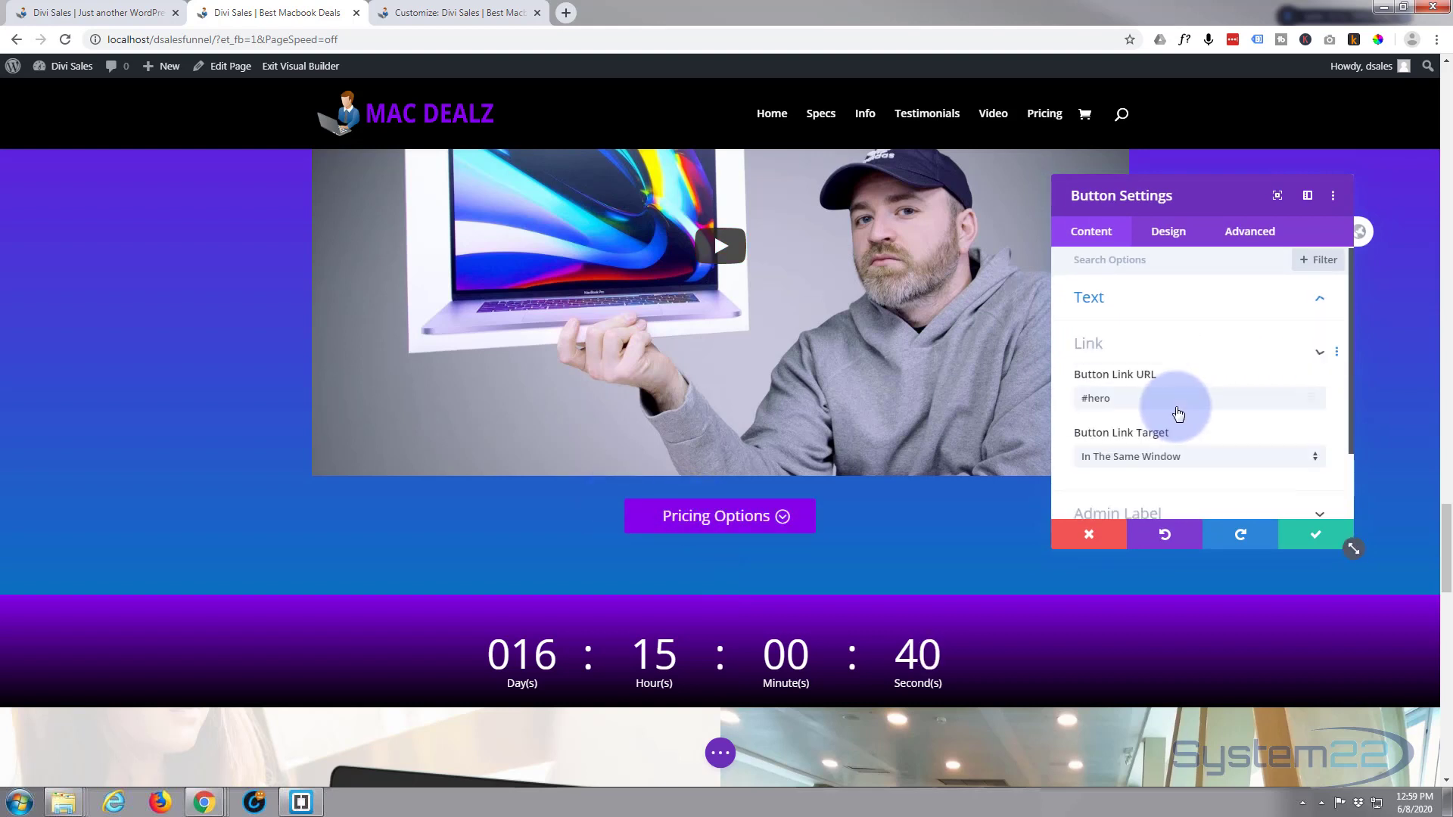
{"action": "left_click_drag", "start_coordinate": [1122, 323], "coordinate": [1070, 324]}
{"action": "type", "text": "@price"}
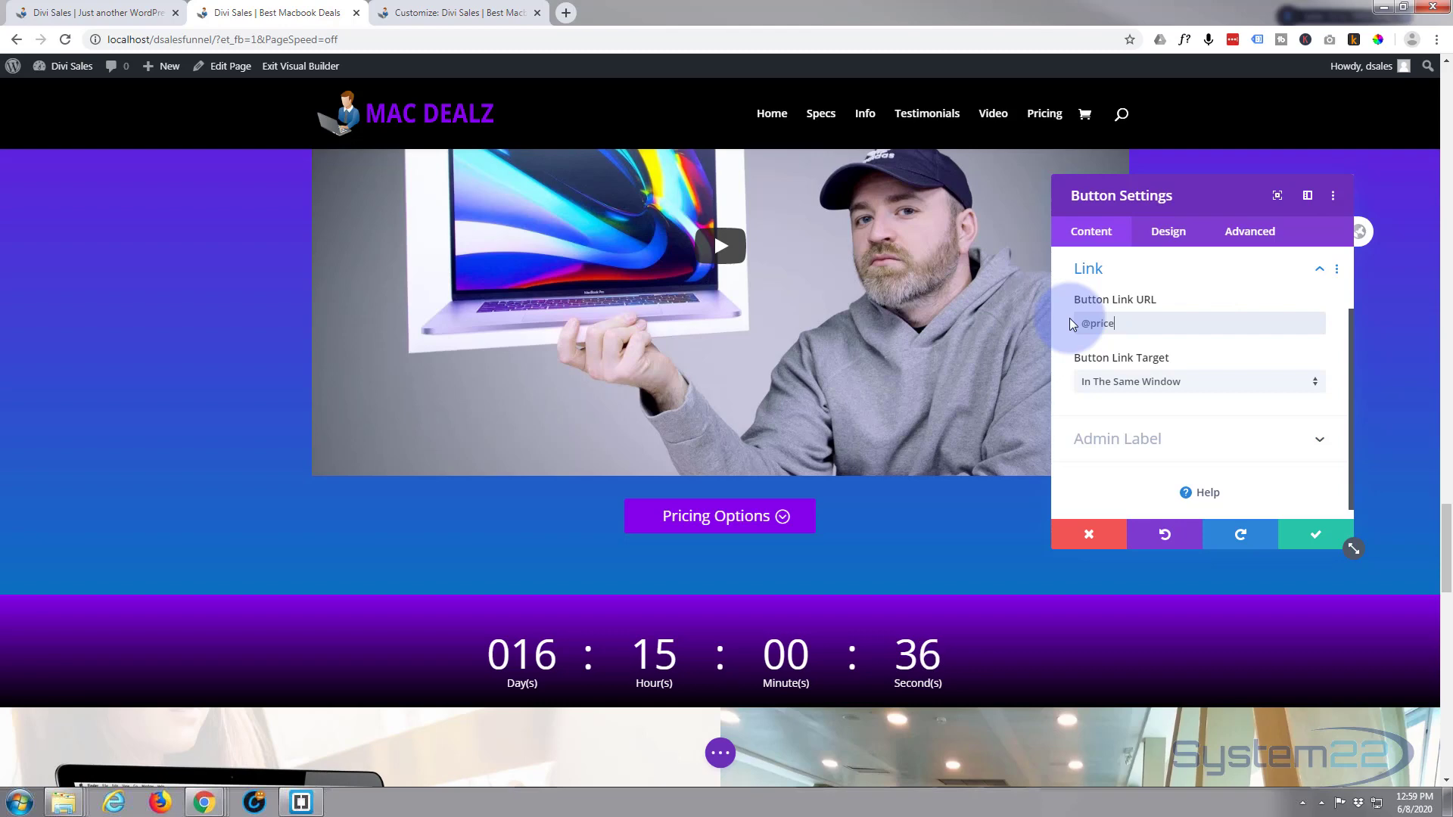
{"action": "left_click", "coordinate": [1318, 538]}
- Save the page and exit the Visual Builder to the live home page
{"action": "scroll", "coordinate": [905, 513], "scroll_direction": "down", "scroll_amount": 6}
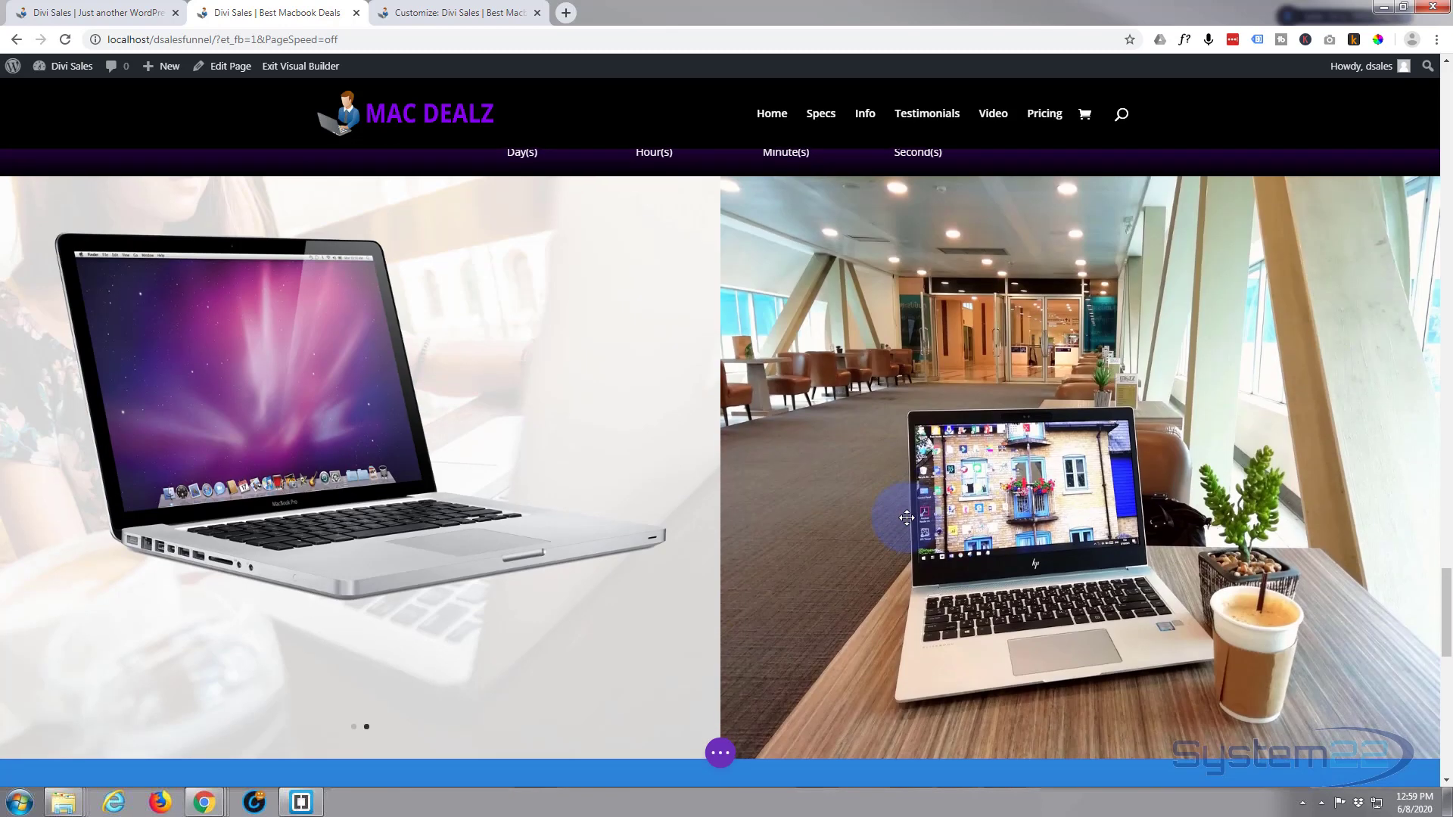
{"action": "scroll", "coordinate": [907, 518], "scroll_direction": "down", "scroll_amount": 10}
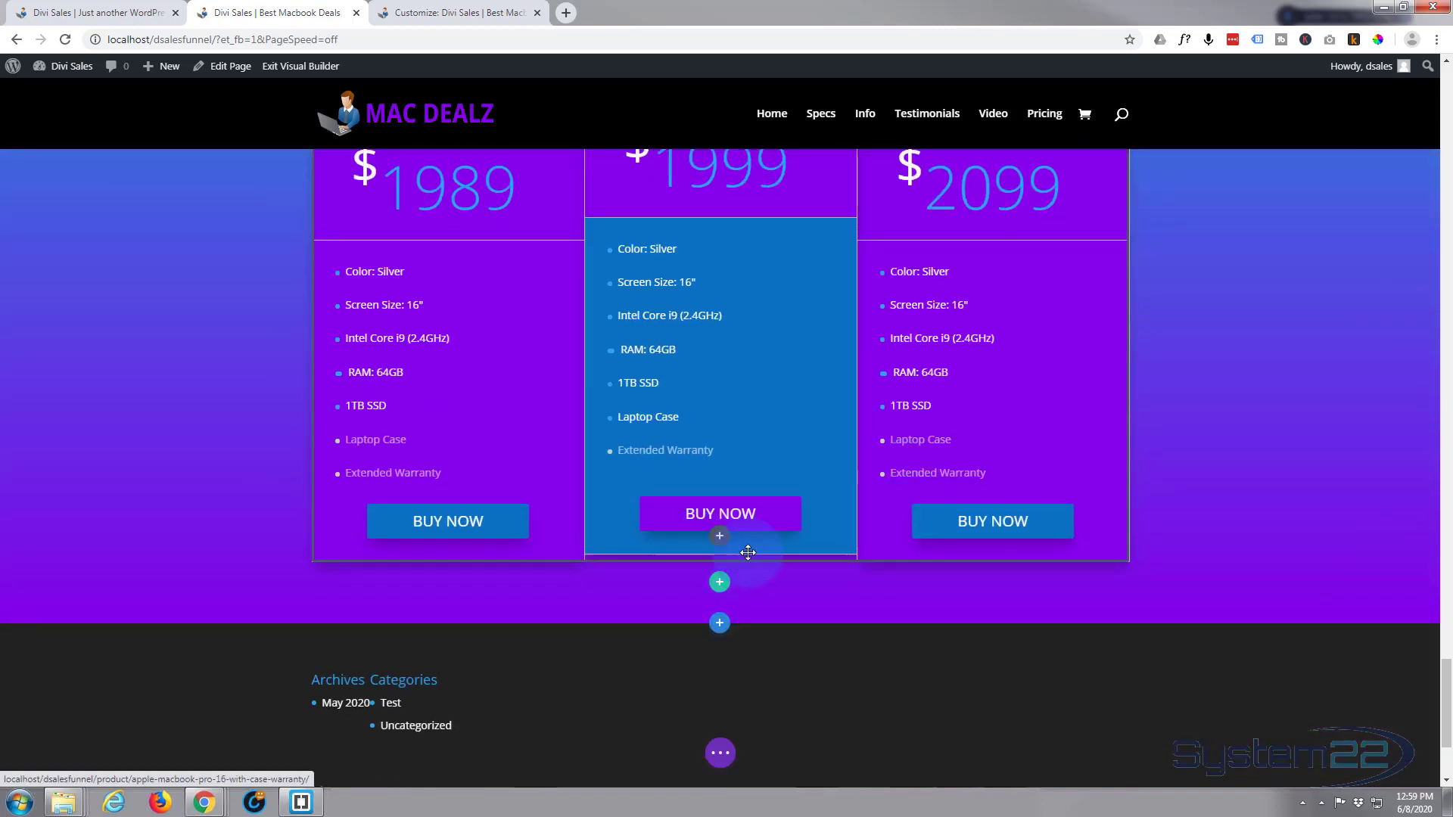
{"action": "scroll", "coordinate": [519, 539], "scroll_direction": "up", "scroll_amount": 3}
{"action": "scroll", "coordinate": [515, 530], "scroll_direction": "up", "scroll_amount": 5}
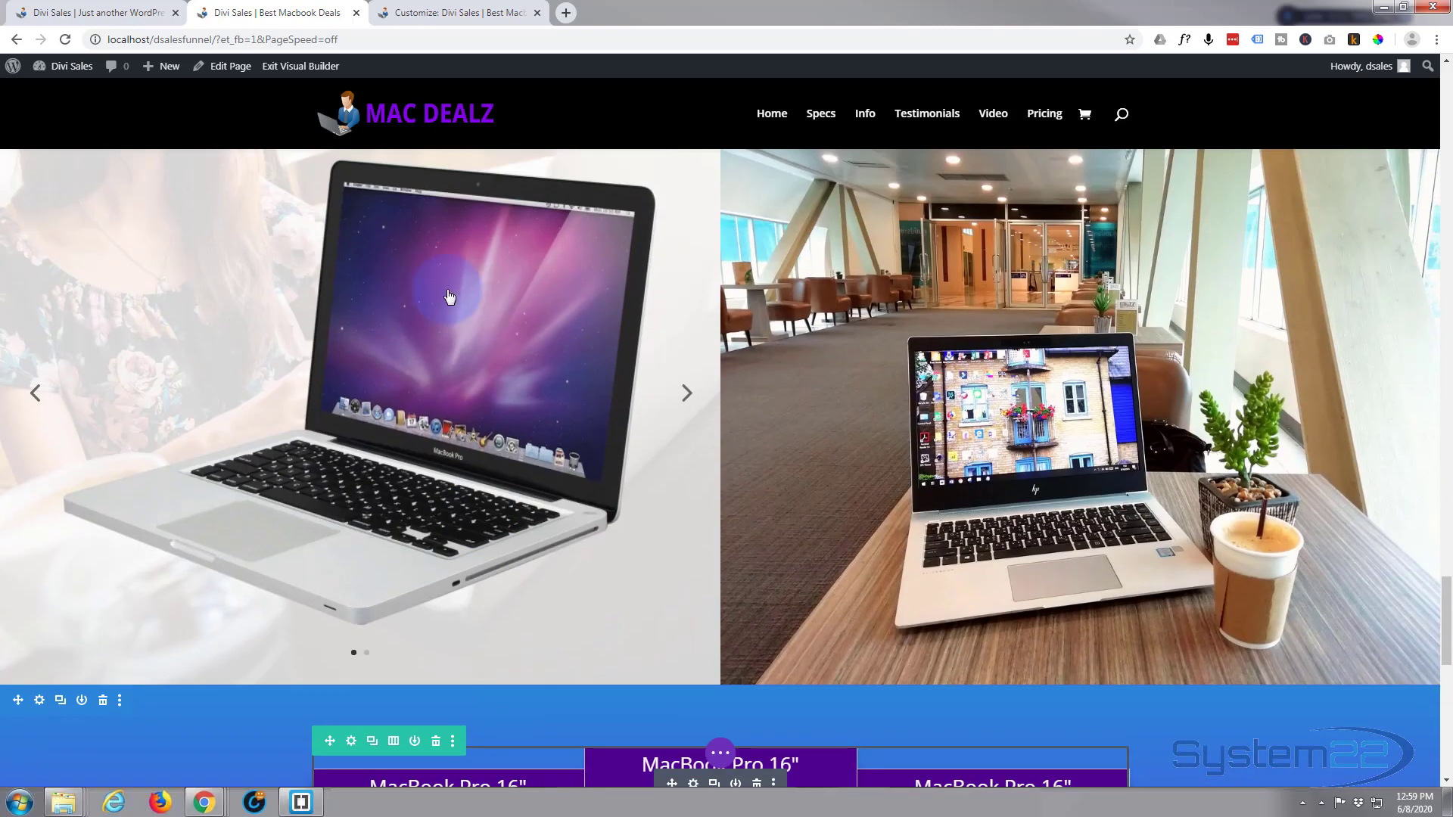
{"action": "left_click", "coordinate": [721, 755]}
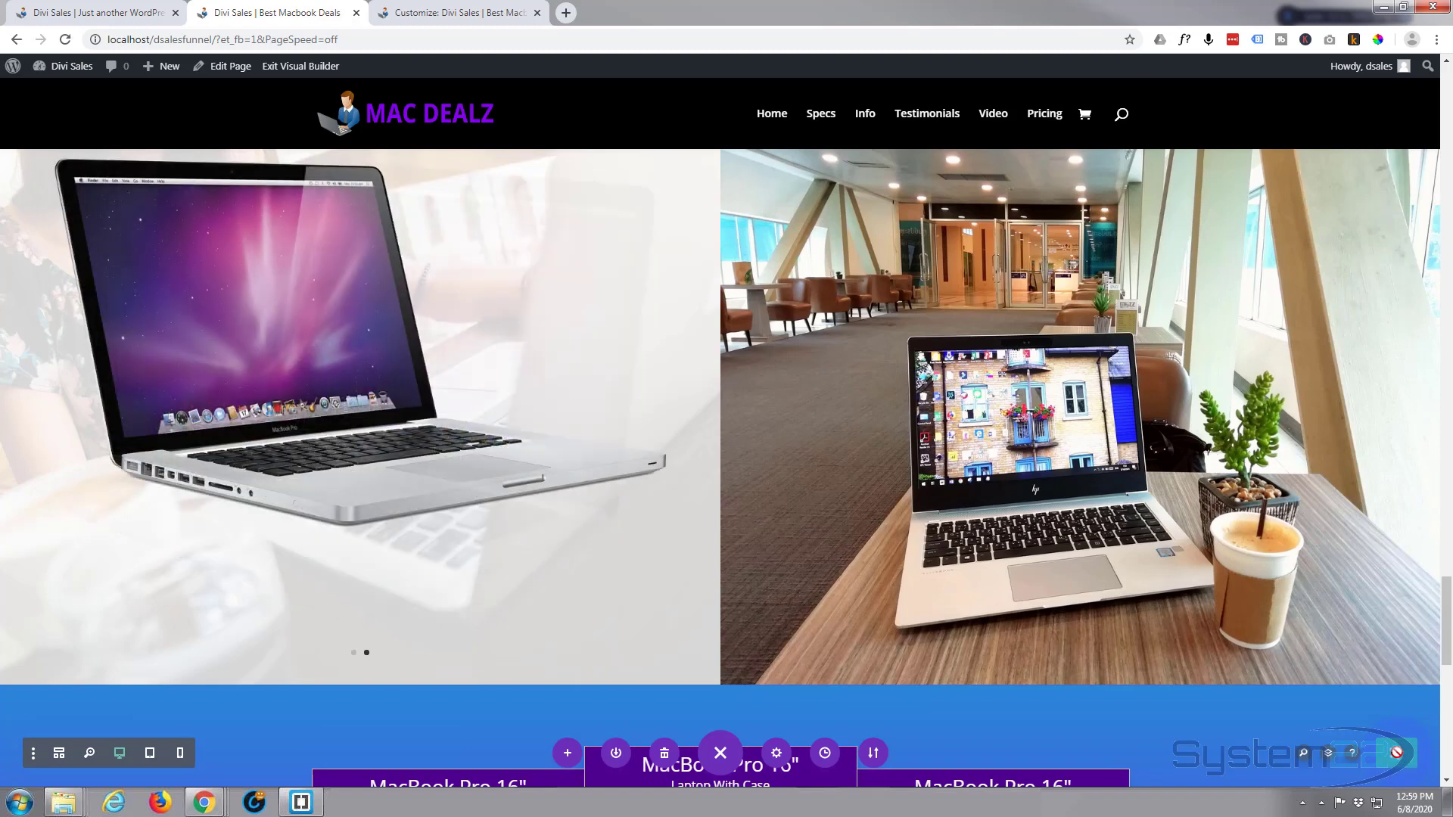
{"action": "left_click", "coordinate": [287, 67]}
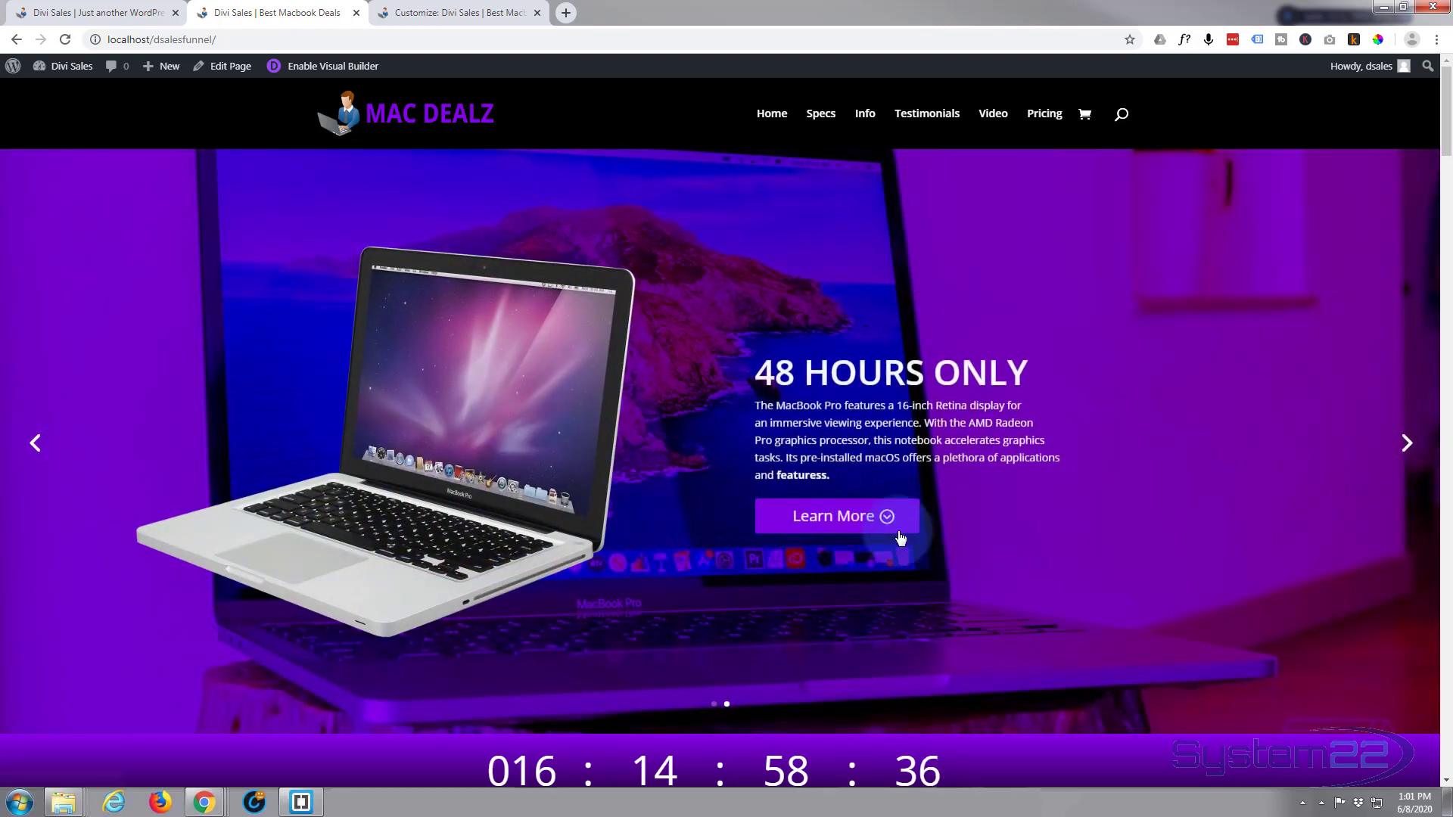
- Test the anchor links of the Learn More, More Info, Full story and Testimonials buttons on the live page
{"action": "left_click", "coordinate": [829, 516]}
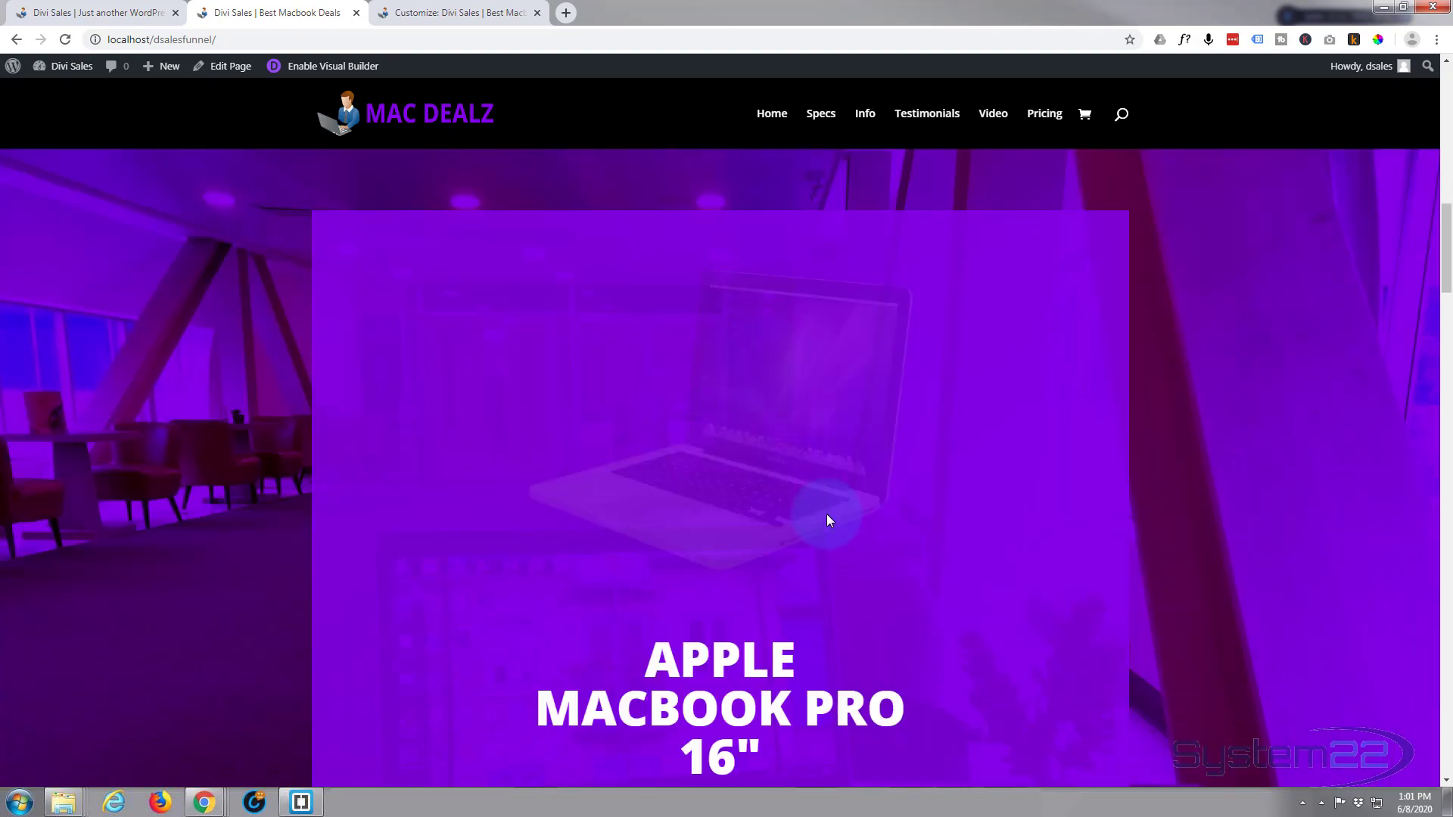
{"action": "scroll", "coordinate": [799, 517], "scroll_direction": "up", "scroll_amount": 6}
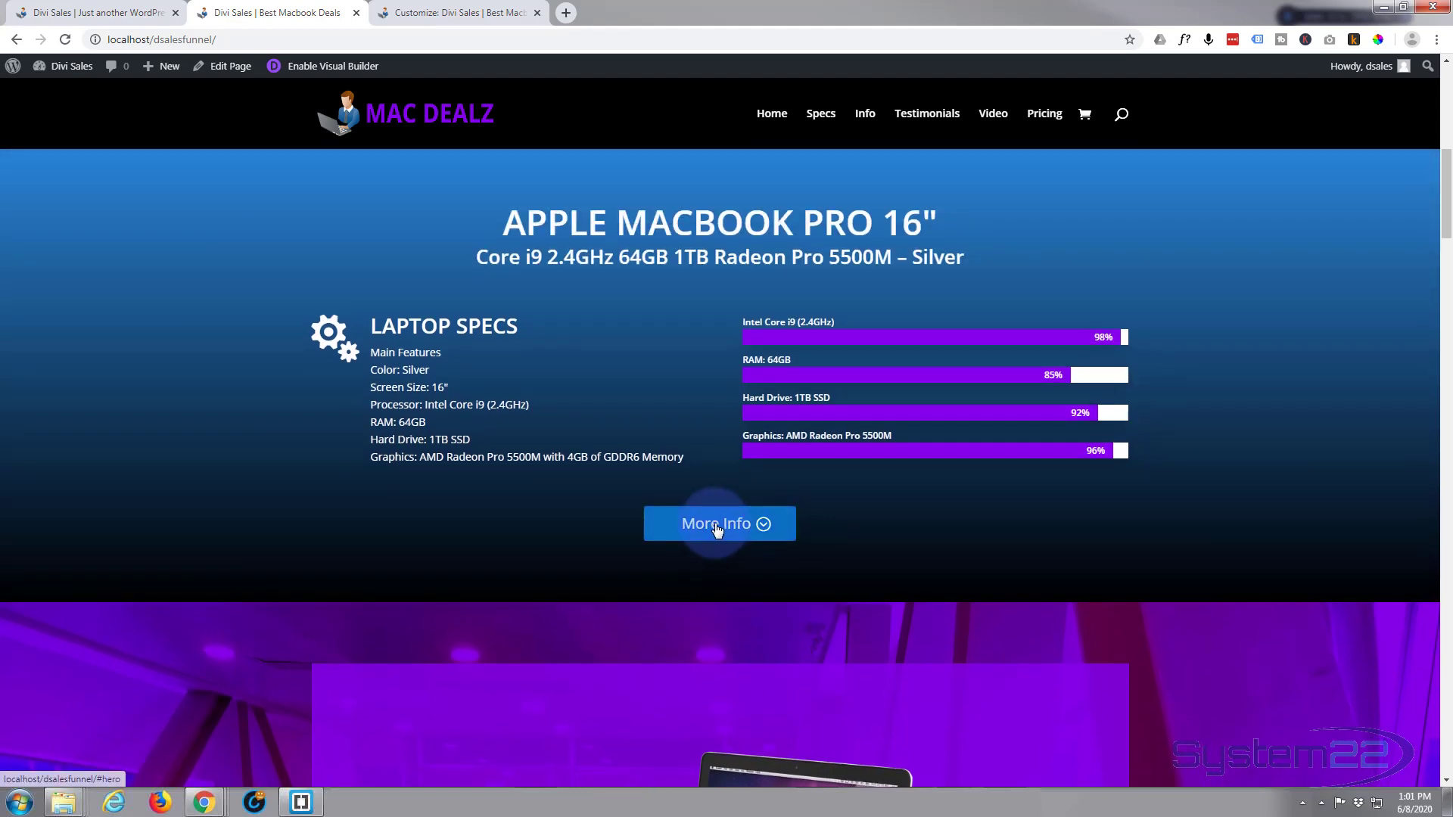
{"action": "left_click", "coordinate": [717, 527]}
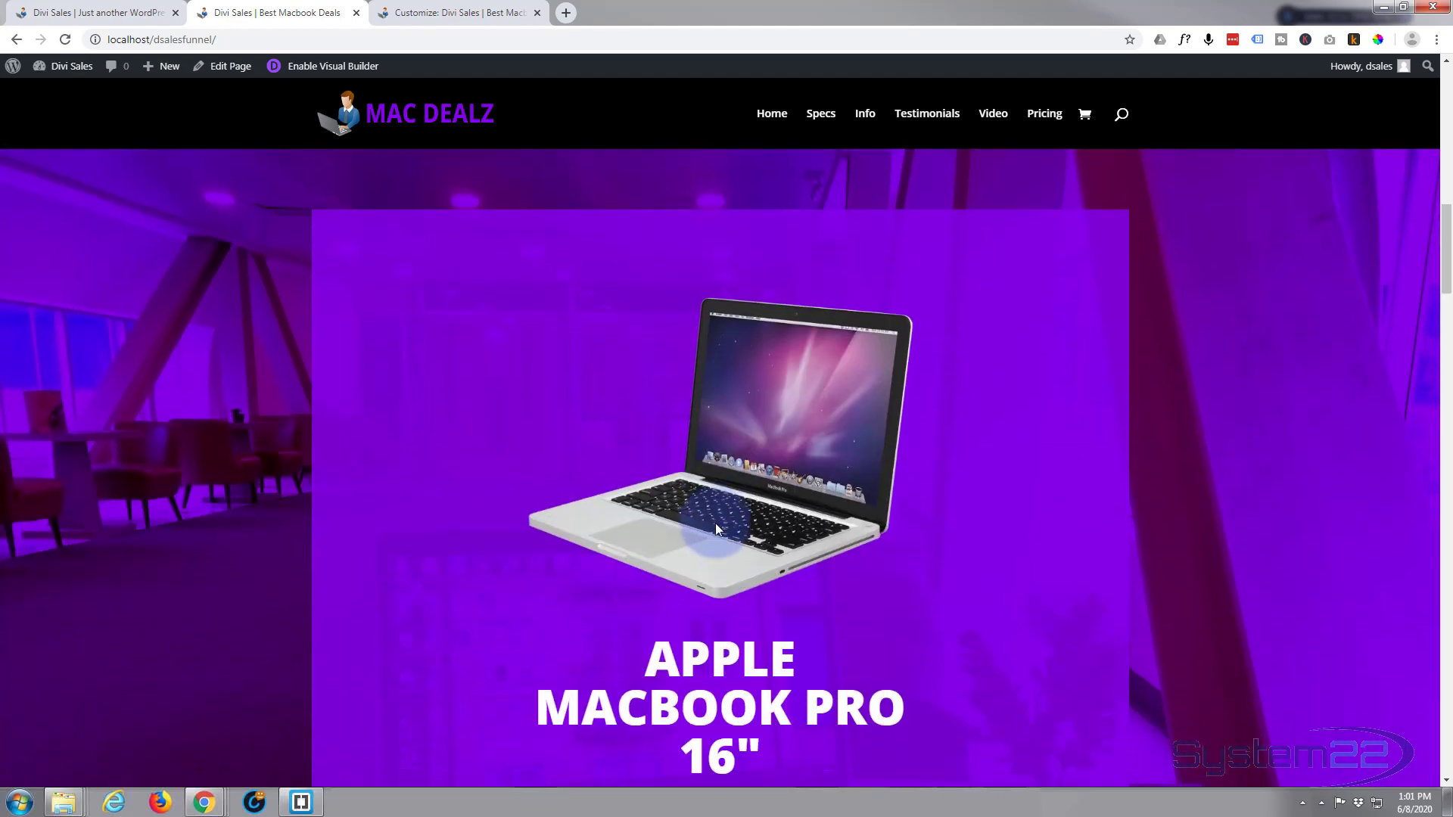
{"action": "scroll", "coordinate": [719, 514], "scroll_direction": "down", "scroll_amount": 3}
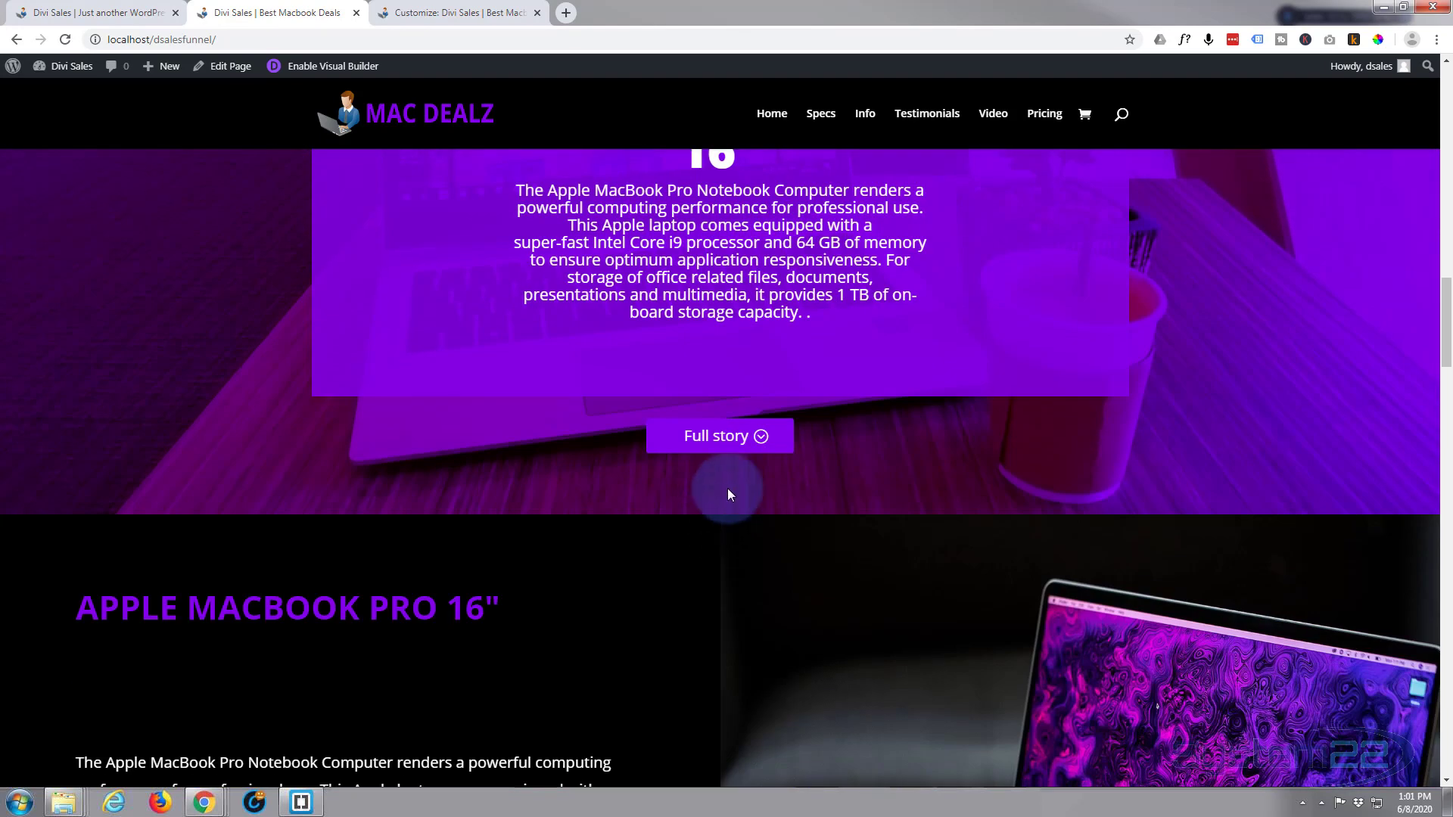
{"action": "left_click", "coordinate": [719, 436]}
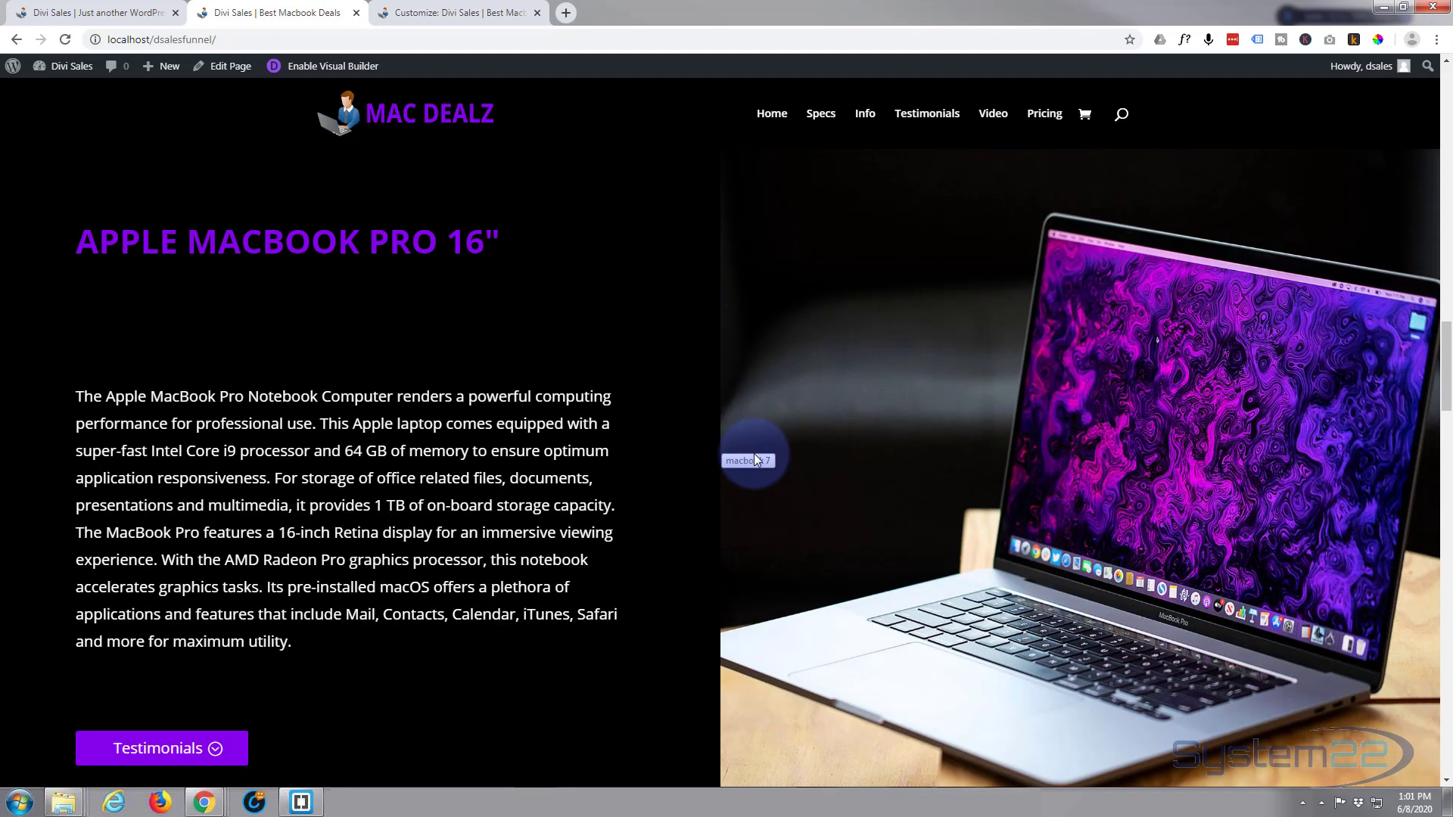
{"action": "left_click", "coordinate": [149, 746]}
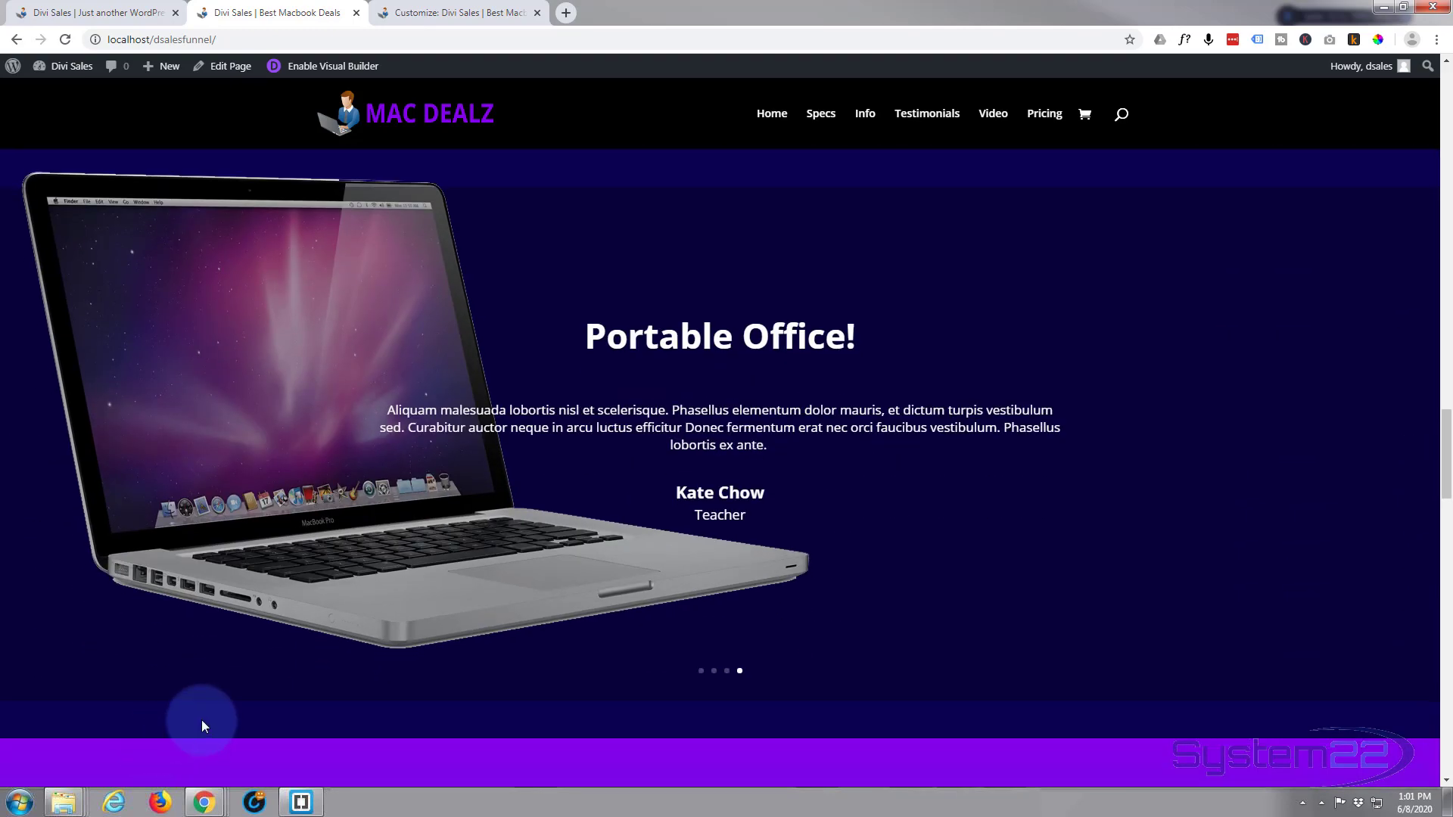
- Test the anchor link of the Pricing Options button below the video on the live page
{"action": "scroll", "coordinate": [202, 720], "scroll_direction": "down", "scroll_amount": 5}
{"action": "scroll", "coordinate": [201, 719], "scroll_direction": "down", "scroll_amount": 3}
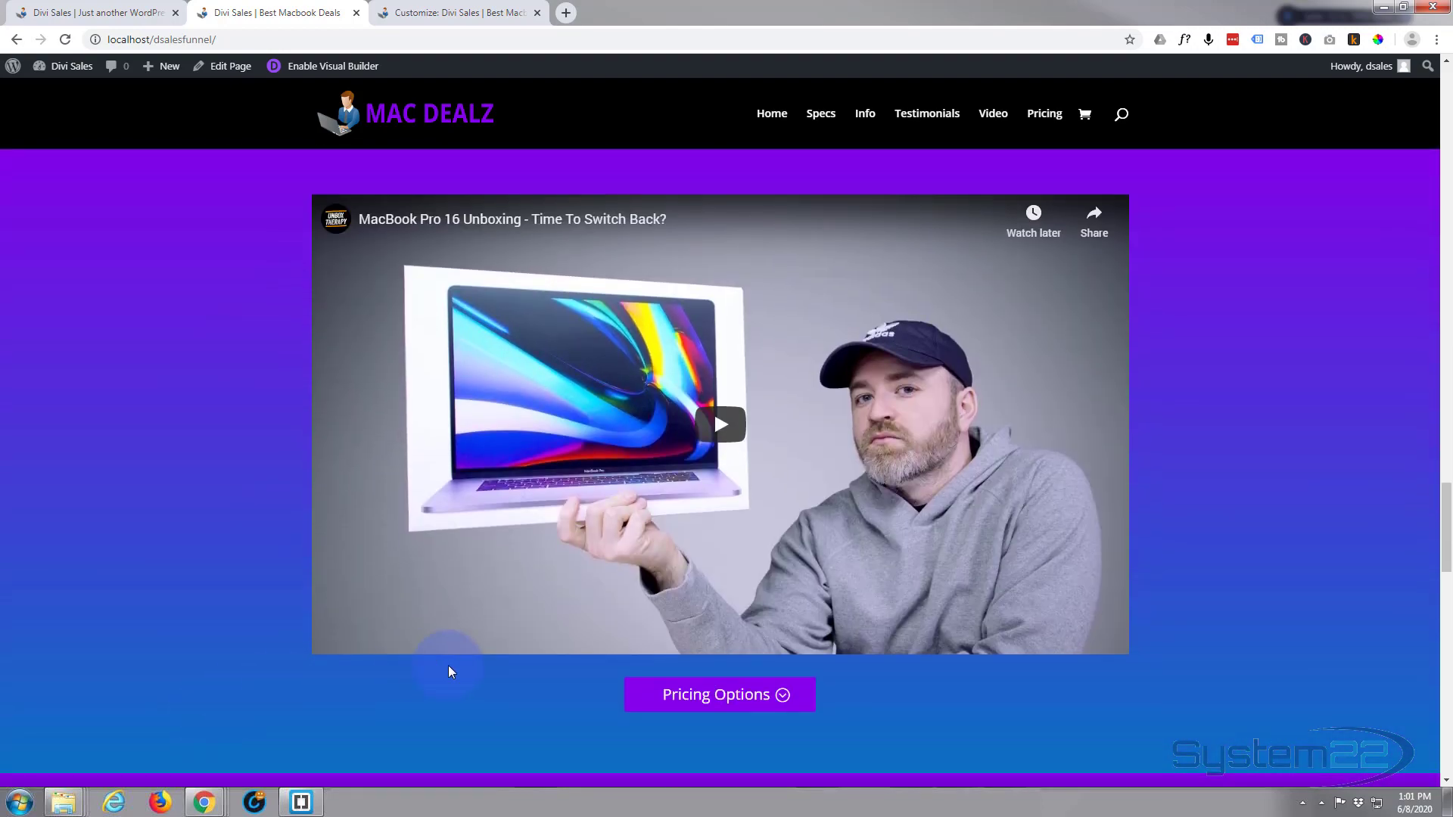
{"action": "left_click", "coordinate": [746, 706]}
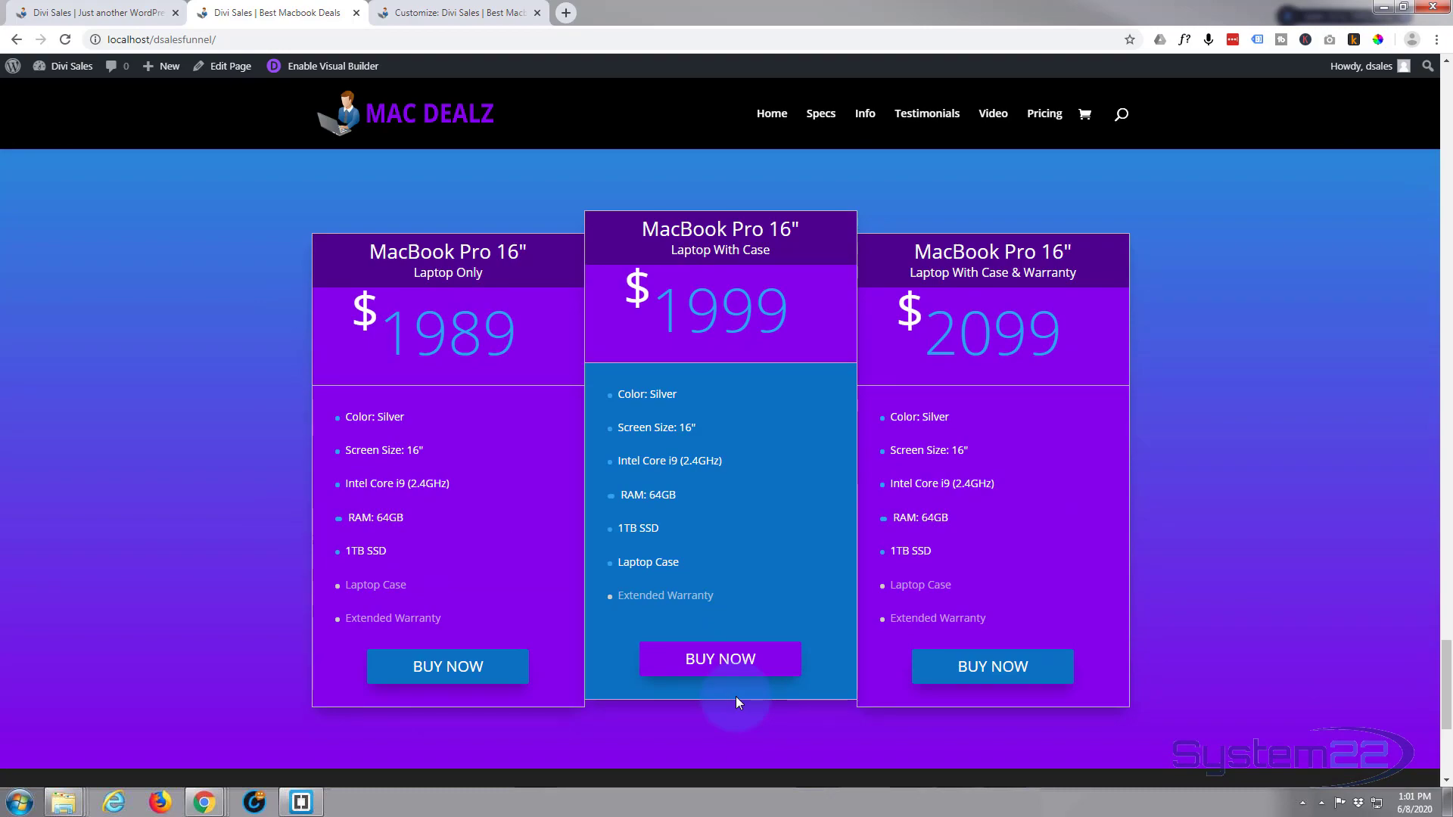
- Test the Home, Specs, Info, Video and Pricing links of the header navigation, and return to the home section
{"action": "left_click", "coordinate": [772, 116]}
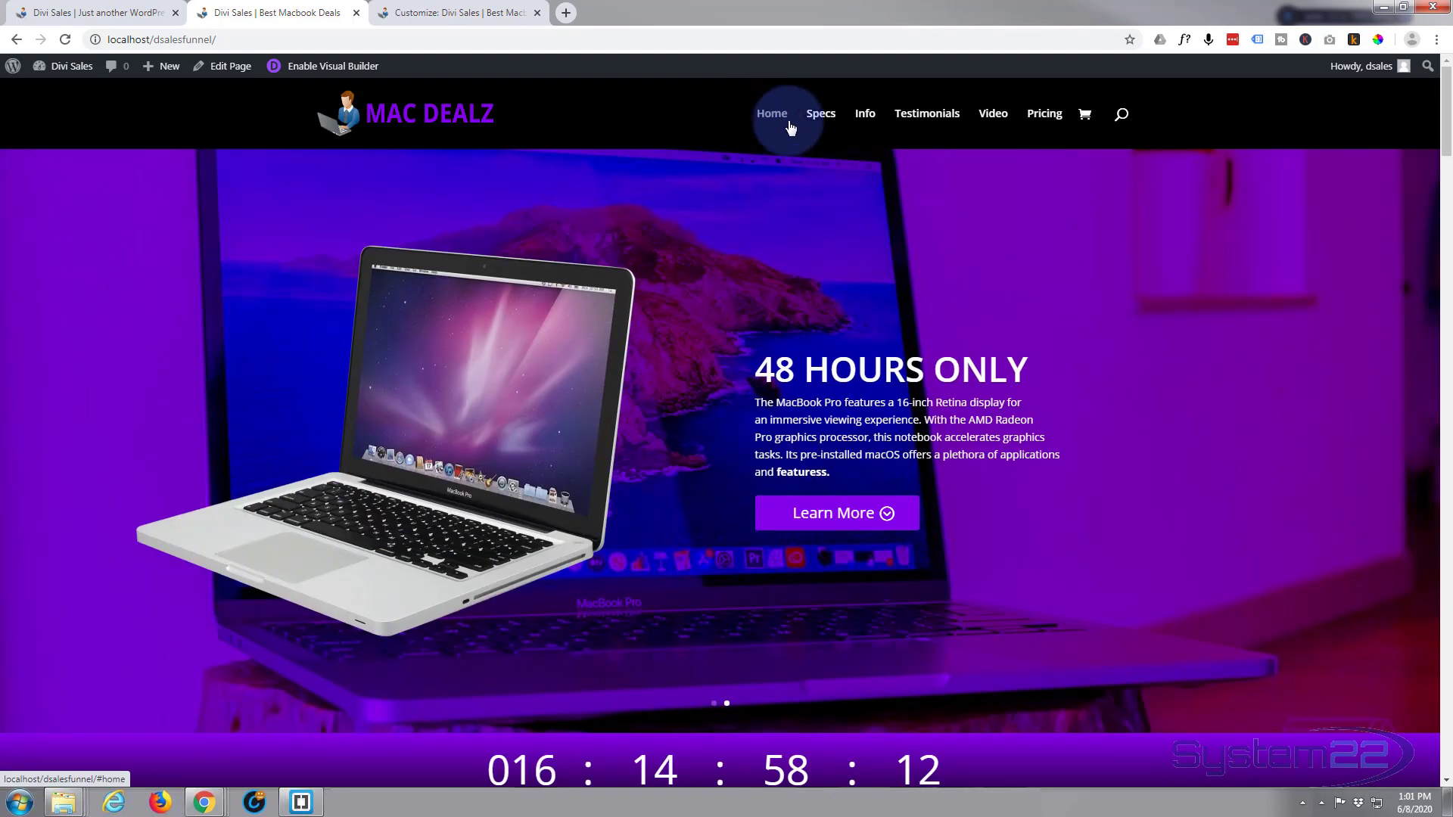
{"action": "left_click", "coordinate": [825, 119]}
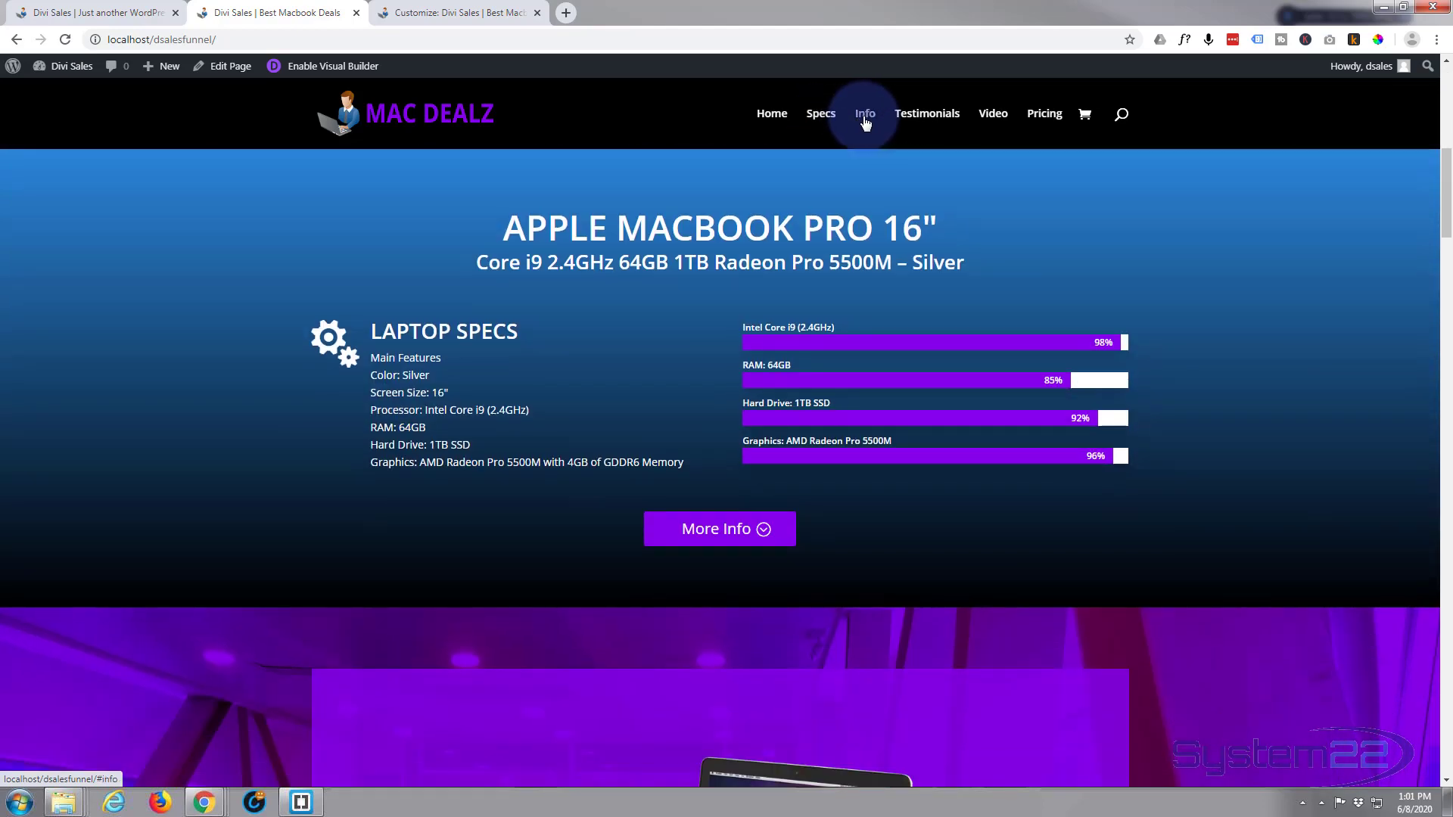
{"action": "left_click", "coordinate": [865, 115]}
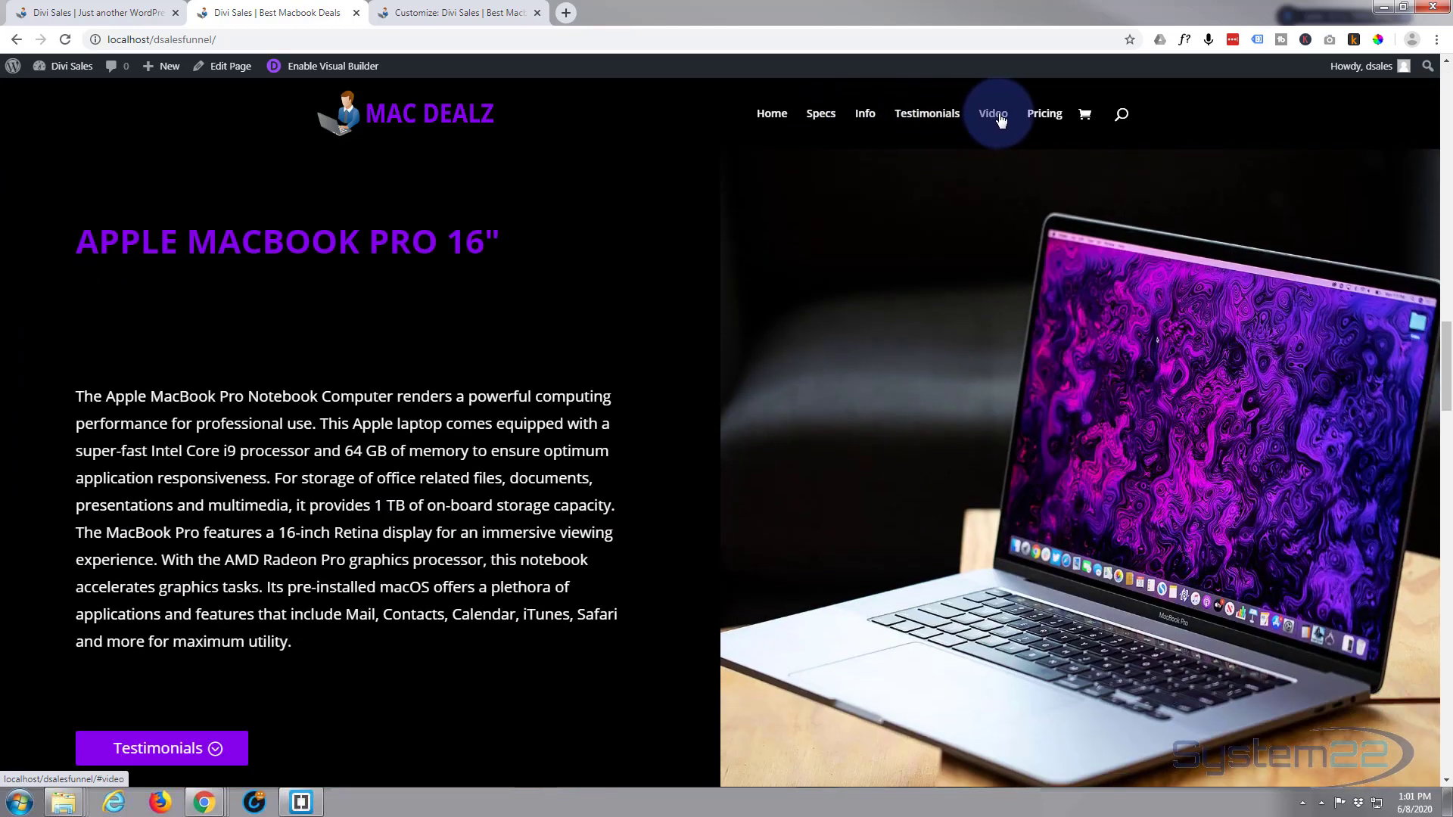
{"action": "left_click", "coordinate": [993, 115]}
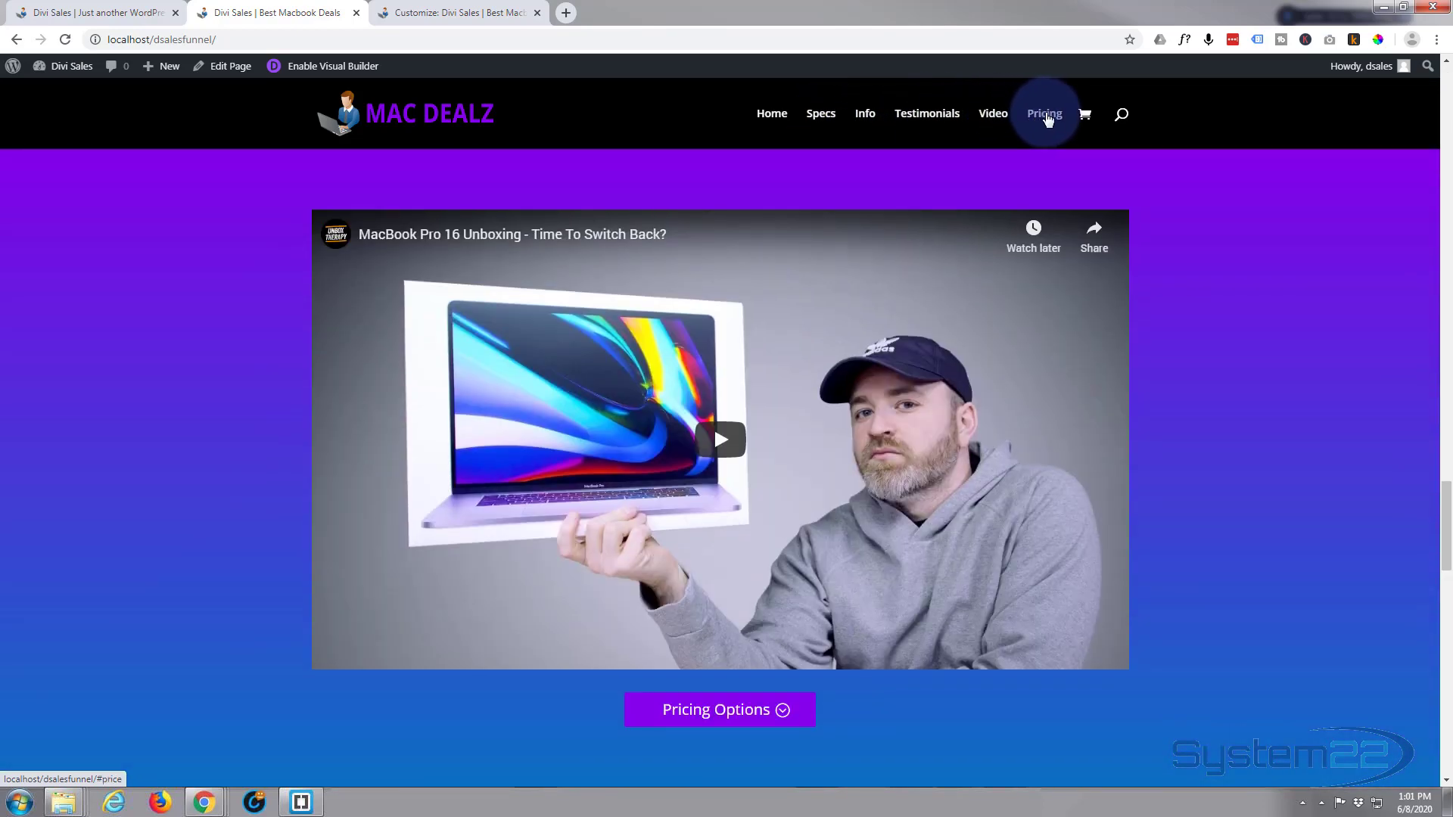
{"action": "left_click", "coordinate": [1046, 117]}
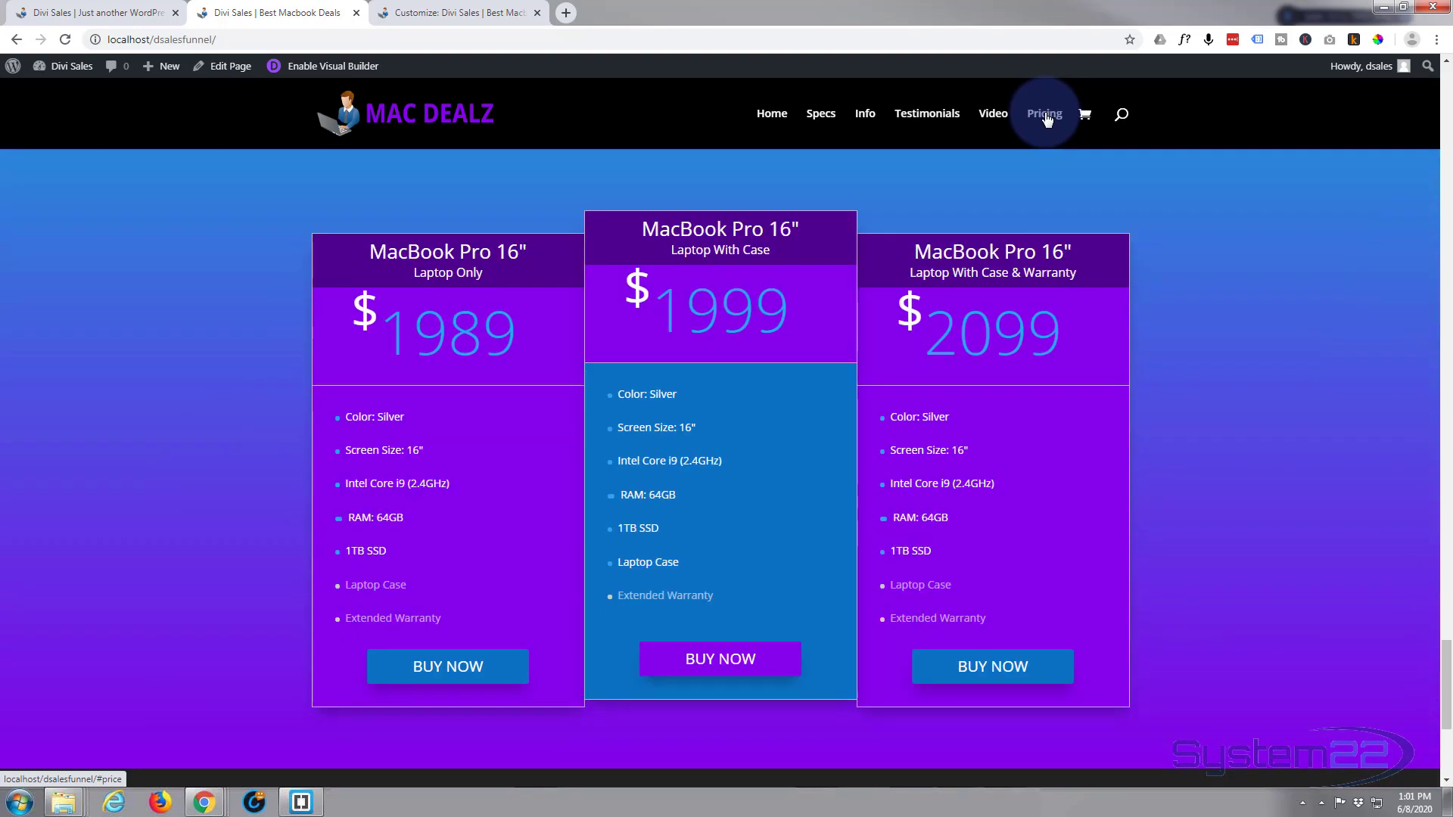
{"action": "left_click", "coordinate": [772, 113]}
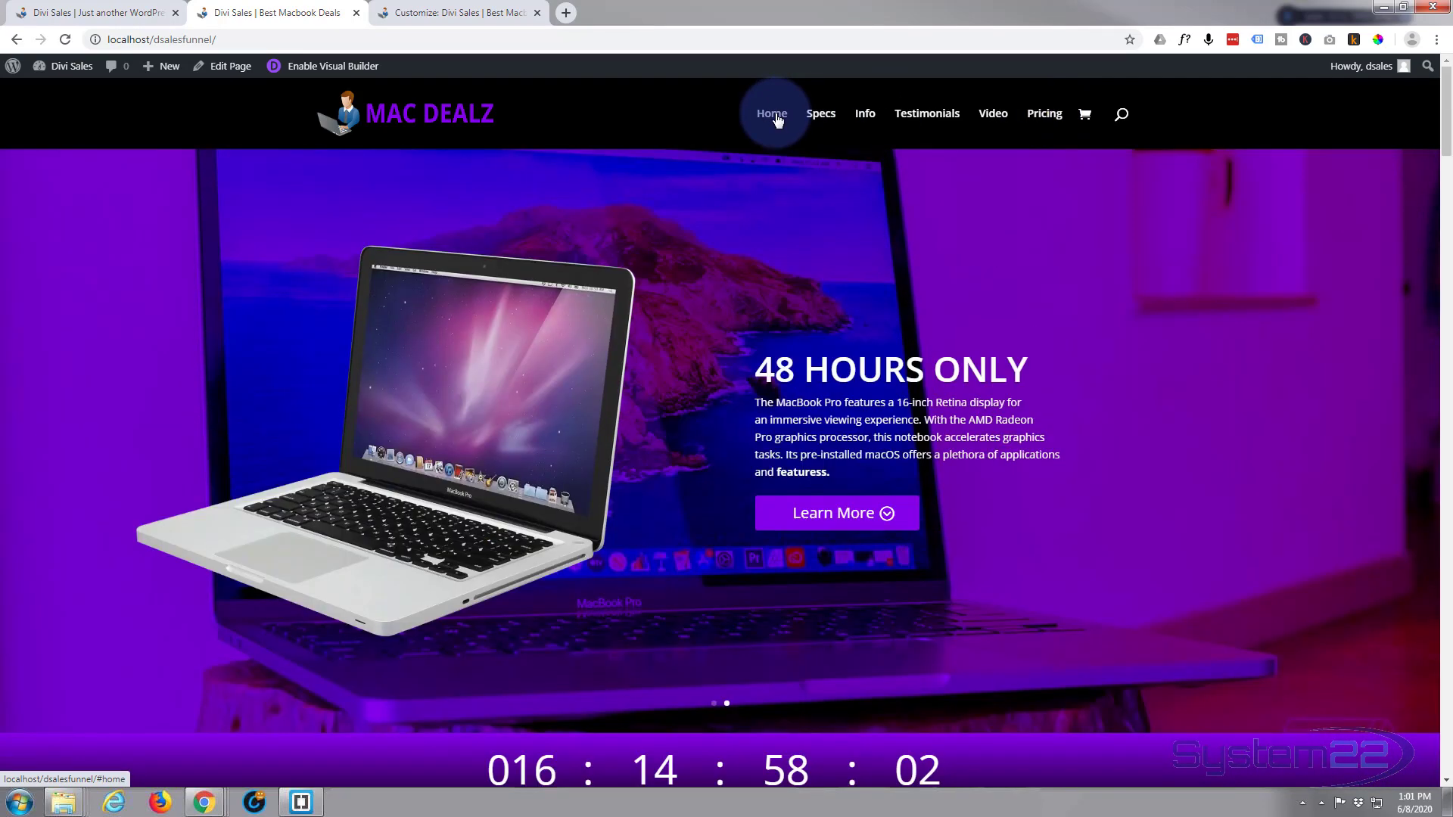